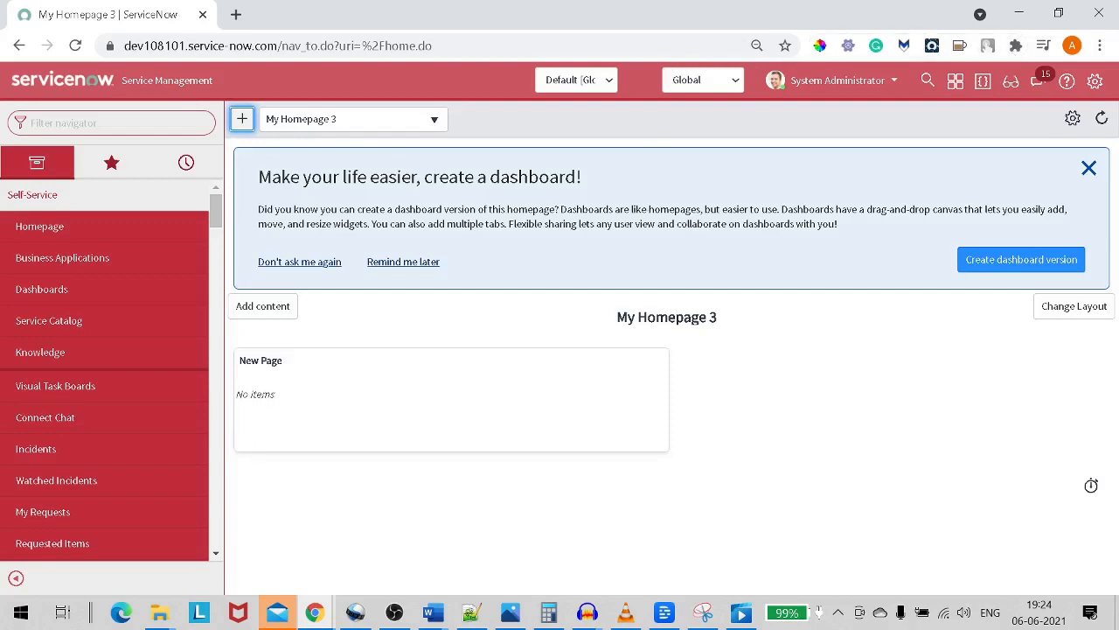
Find the incident modules, open the list of all incidents in a new browser tab, and show its filter conditions
{"action": "left_click", "coordinate": [112, 123]}
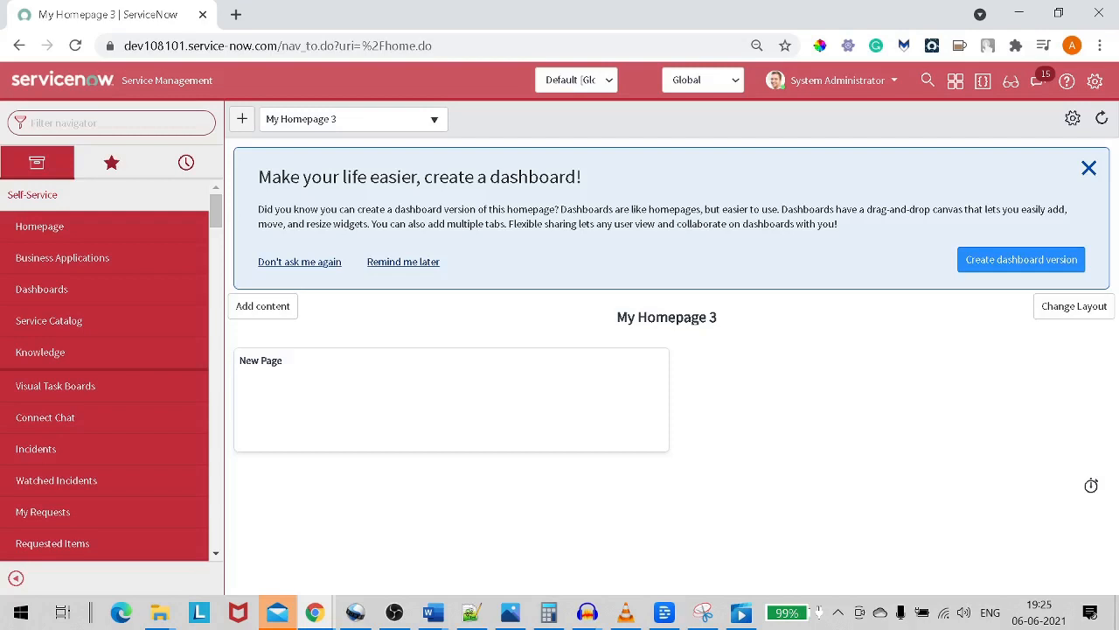
{"action": "type", "text": "incident"}
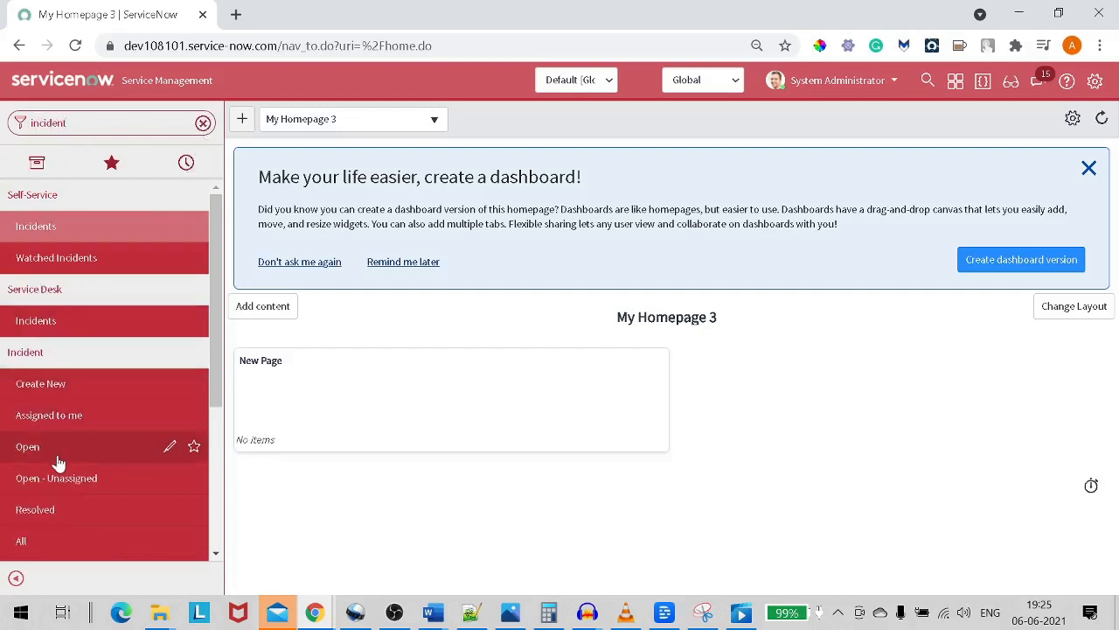
{"action": "right_click", "coordinate": [52, 532]}
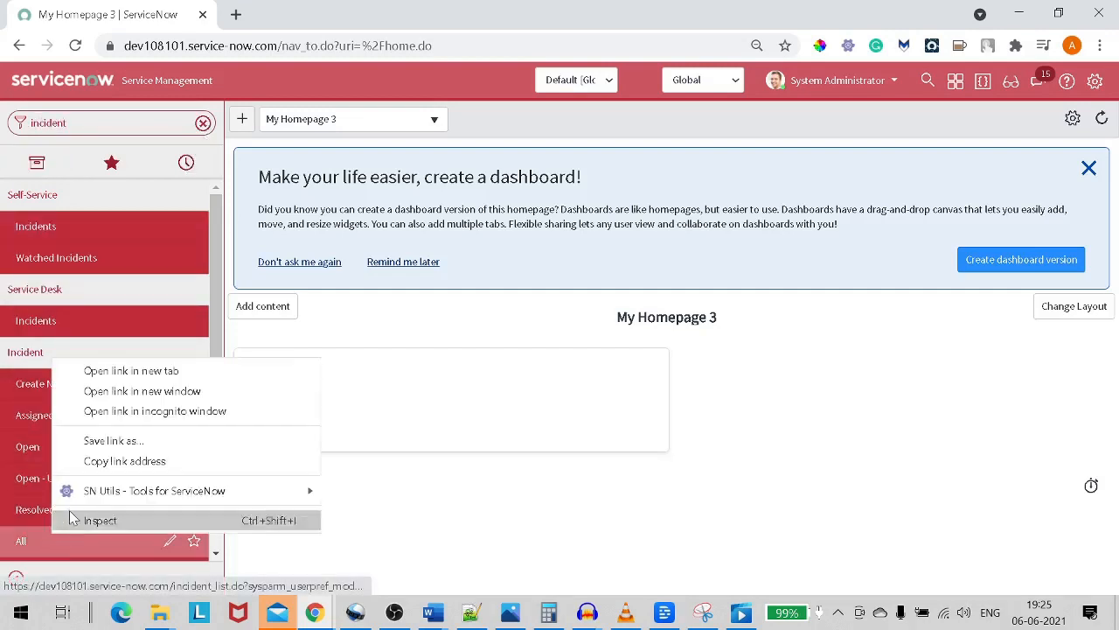
{"action": "left_click", "coordinate": [114, 368]}
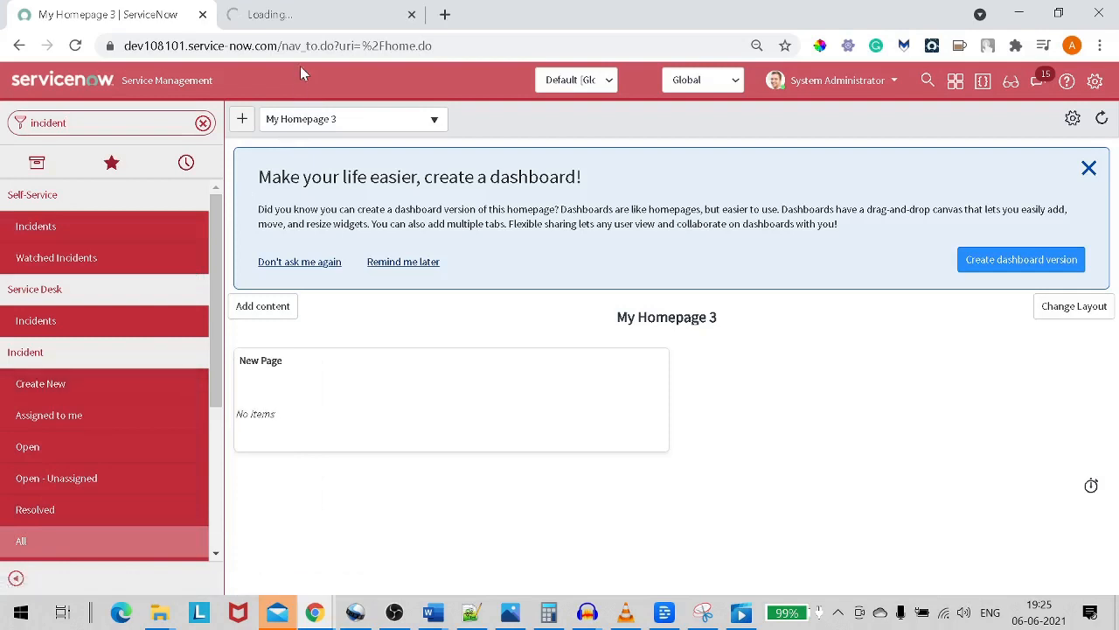
{"action": "left_click", "coordinate": [299, 15]}
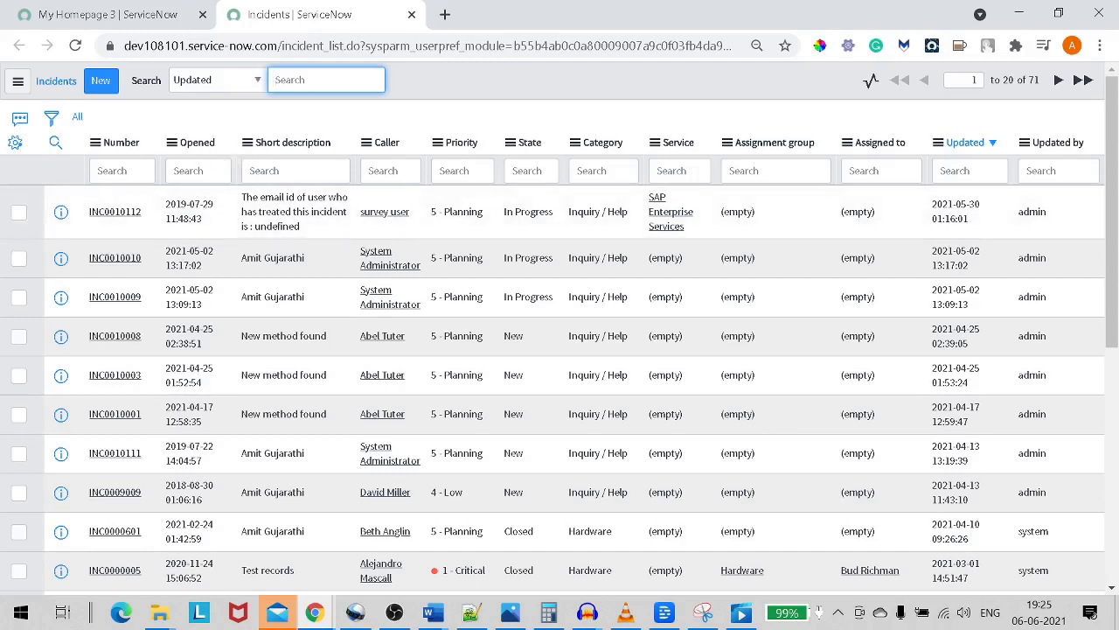
{"action": "left_click", "coordinate": [48, 119]}
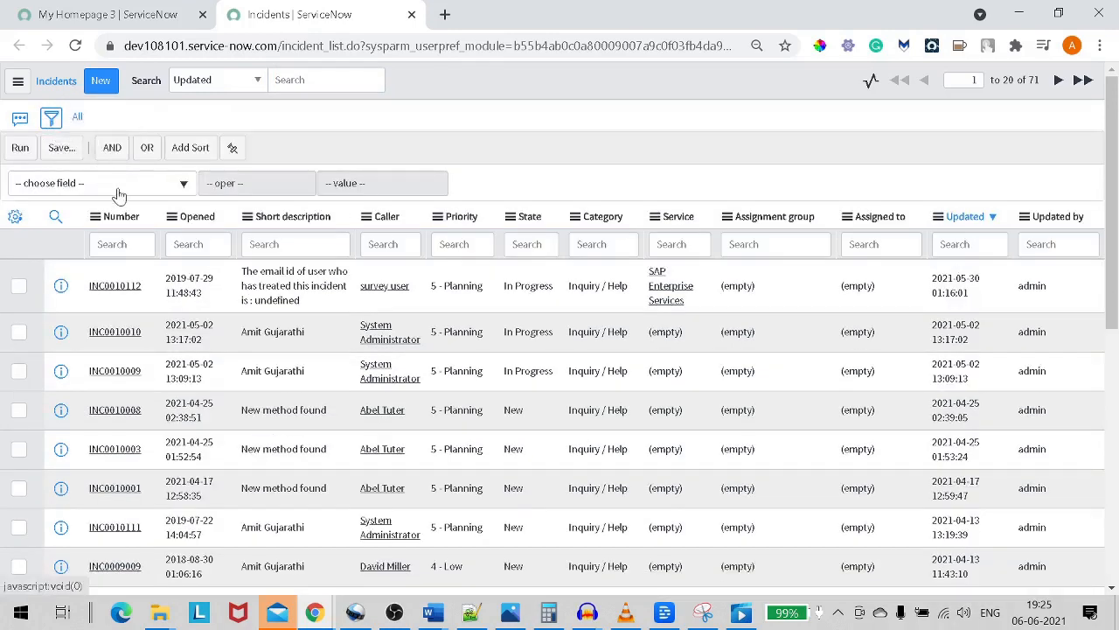
{"action": "left_click", "coordinate": [129, 191]}
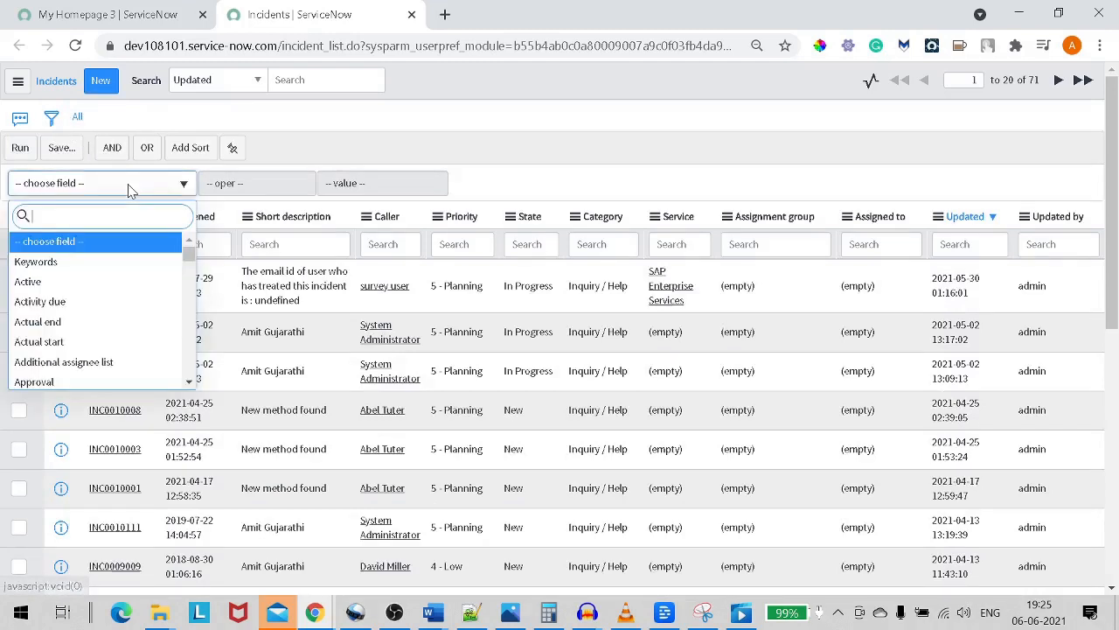
{"action": "type", "text": "stat"}
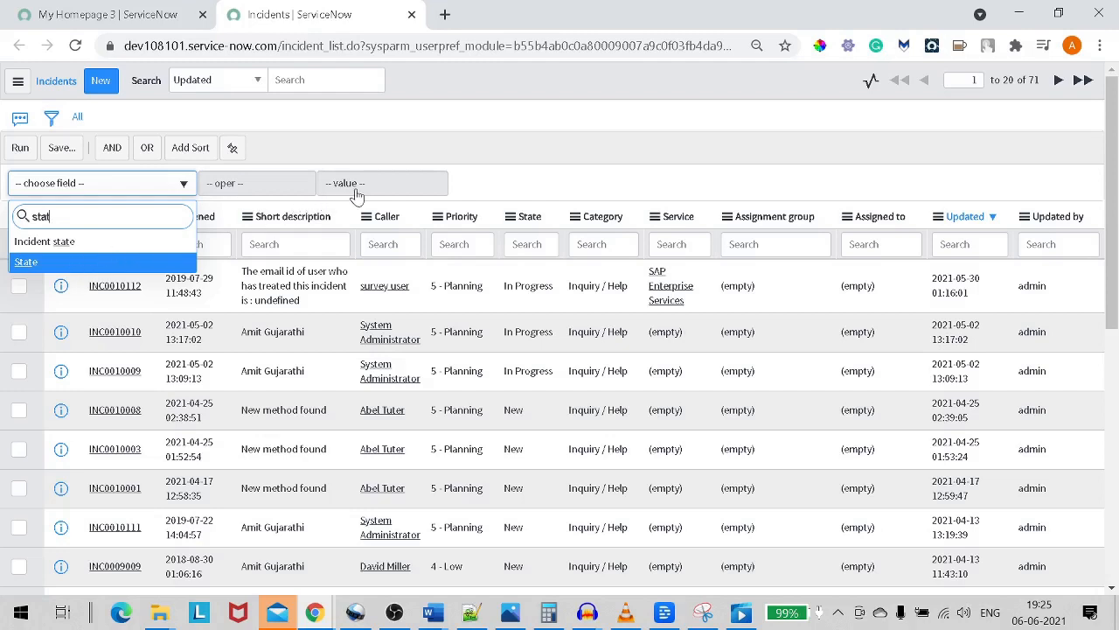
{"action": "key", "text": "Return"}
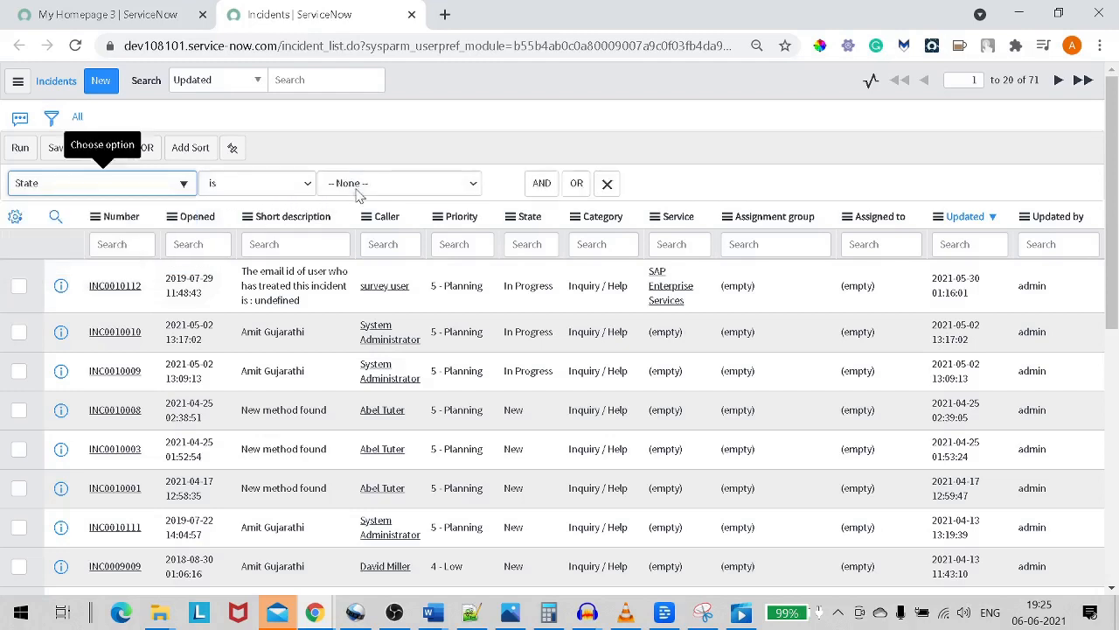
{"action": "left_click", "coordinate": [358, 185]}
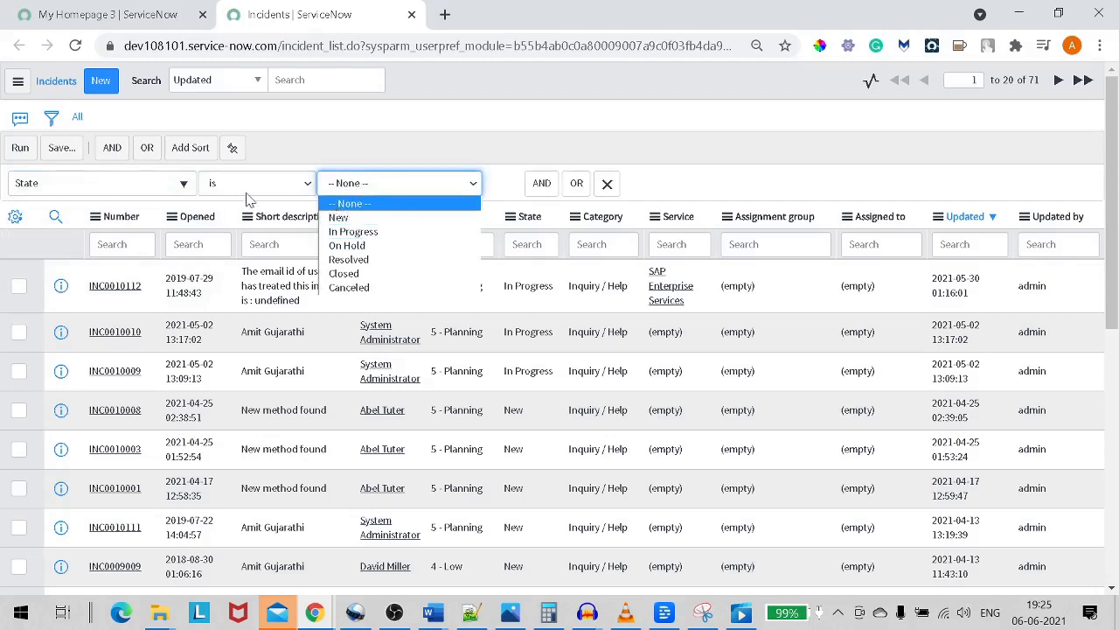
{"action": "left_click", "coordinate": [606, 184]}
{"action": "left_click", "coordinate": [607, 184]}
Filter the incident list with the condition Active is true and run the filter
{"action": "left_click", "coordinate": [112, 191]}
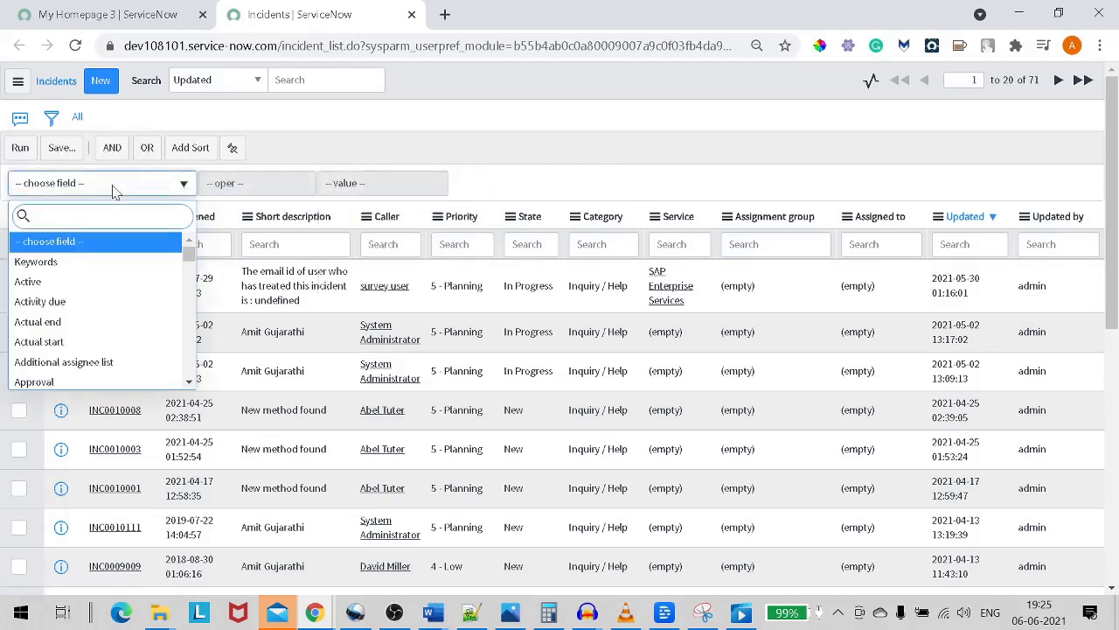
{"action": "type", "text": "act"}
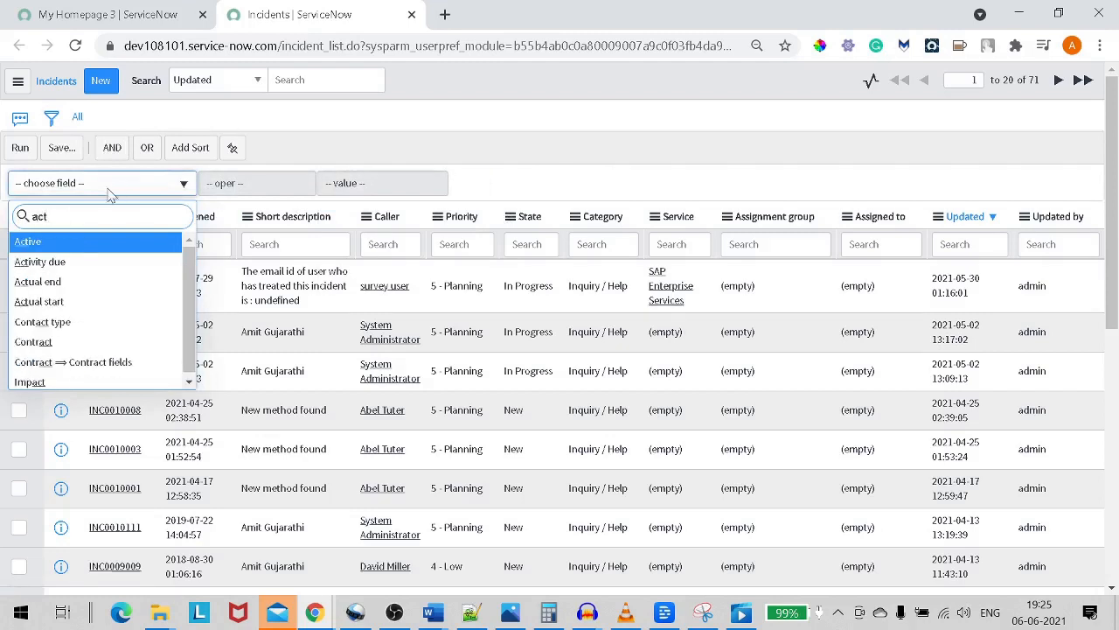
{"action": "left_click", "coordinate": [86, 243]}
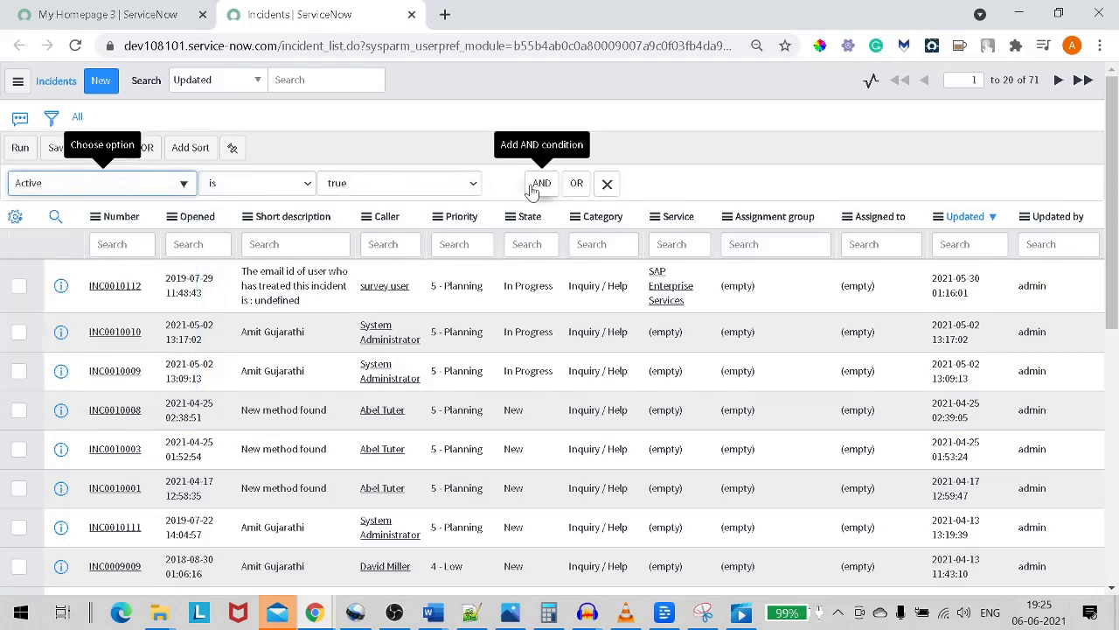
{"action": "left_click", "coordinate": [20, 149]}
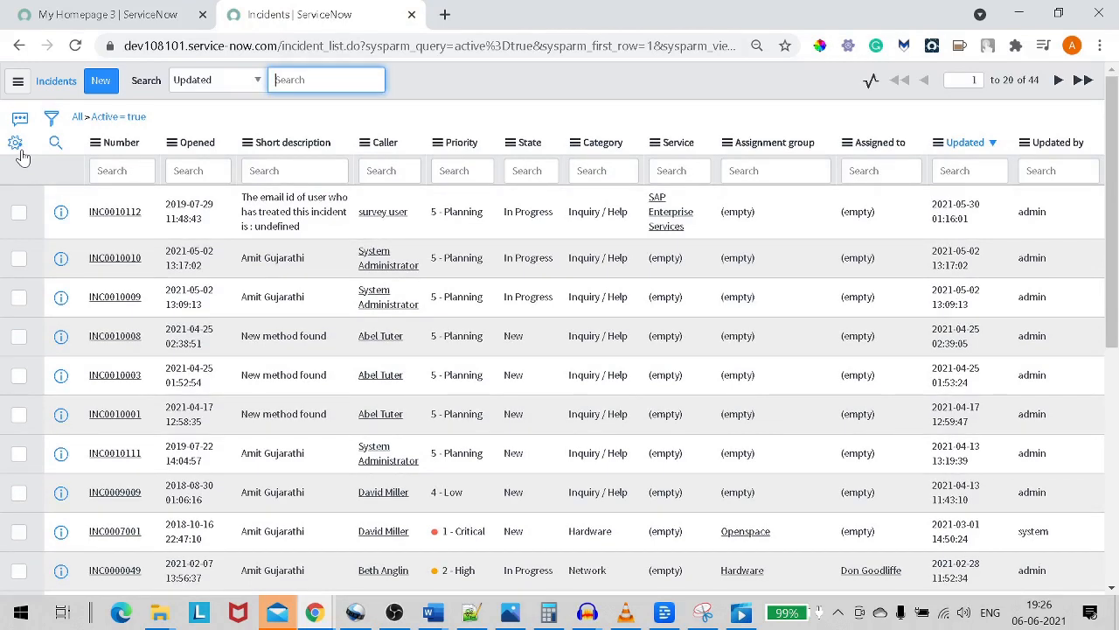
Generate a pie chart report of the filtered incidents from the State column and review its slices and legend
{"action": "right_click", "coordinate": [532, 150]}
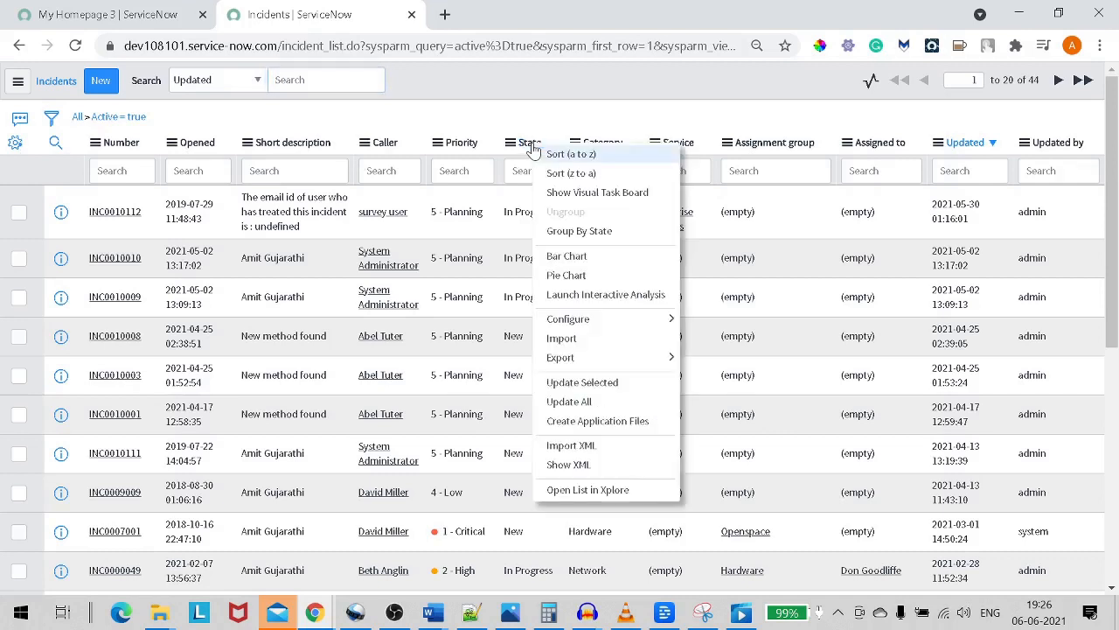
{"action": "left_click", "coordinate": [587, 278]}
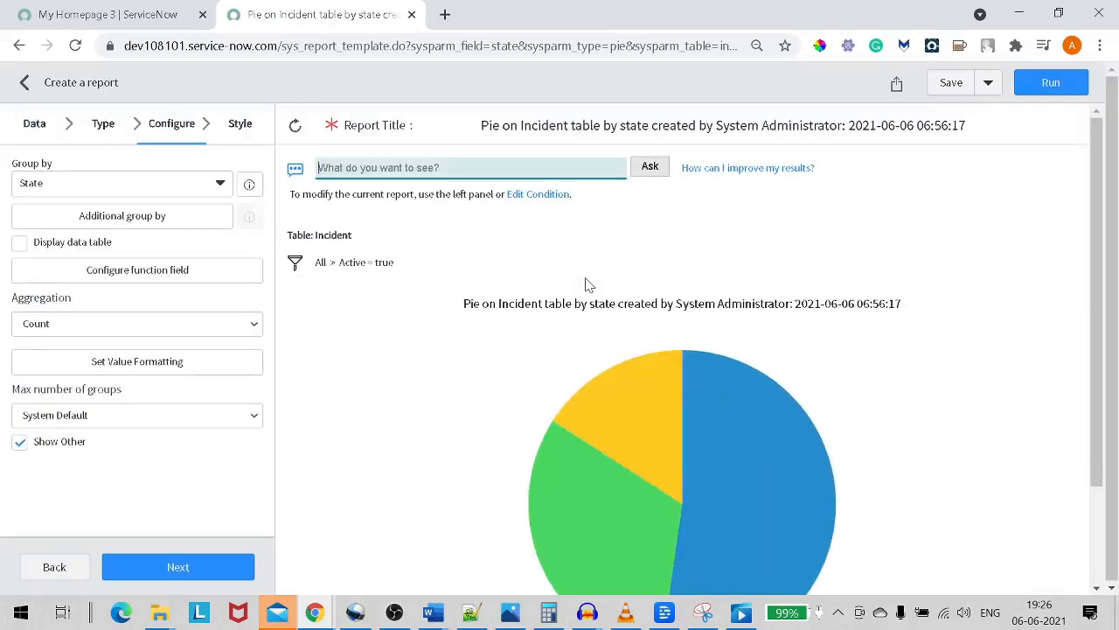
{"action": "scroll", "coordinate": [631, 302], "scroll_direction": "down", "scroll_amount": 1}
{"action": "scroll", "coordinate": [634, 313], "scroll_direction": "up", "scroll_amount": 1}
{"action": "scroll", "coordinate": [490, 306], "scroll_direction": "down", "scroll_amount": 1}
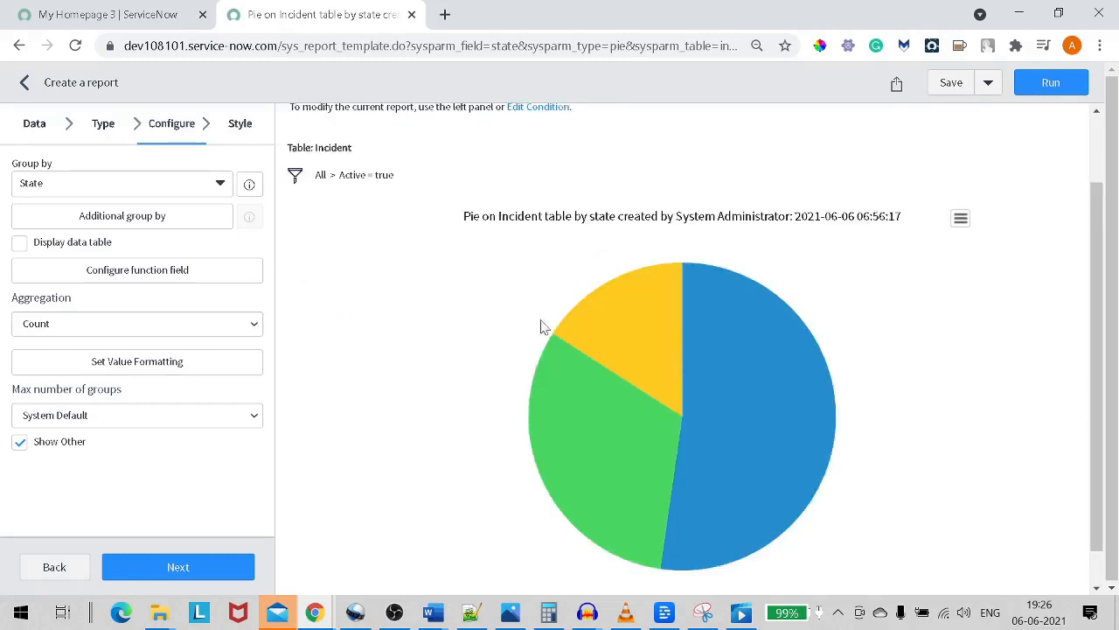
{"action": "scroll", "coordinate": [657, 328], "scroll_direction": "down", "scroll_amount": 1}
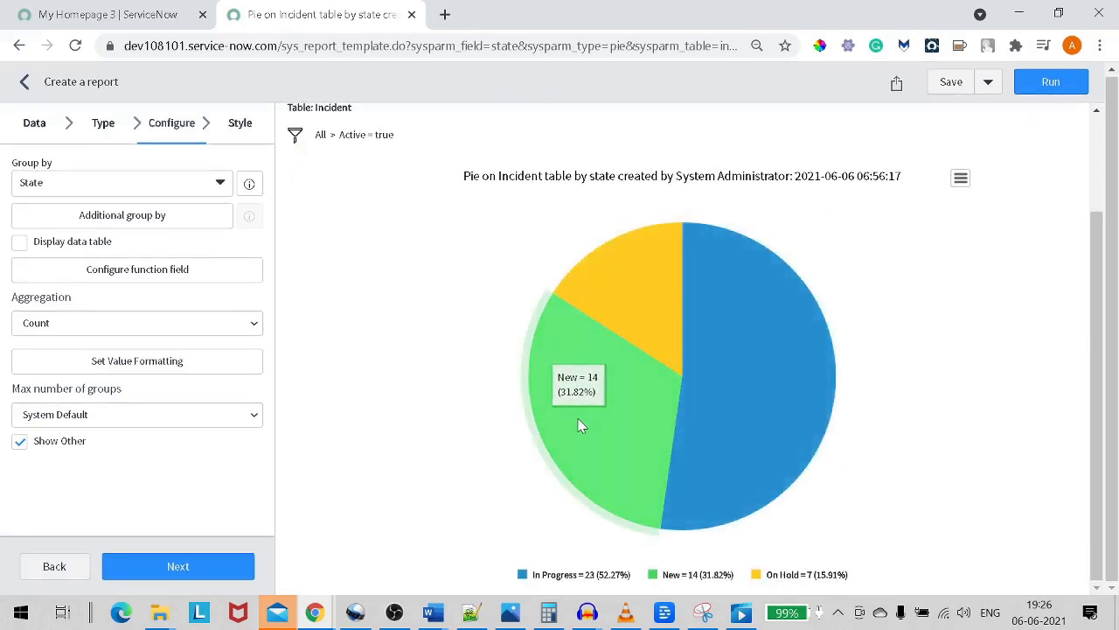
{"action": "scroll", "coordinate": [582, 426], "scroll_direction": "up", "scroll_amount": 3}
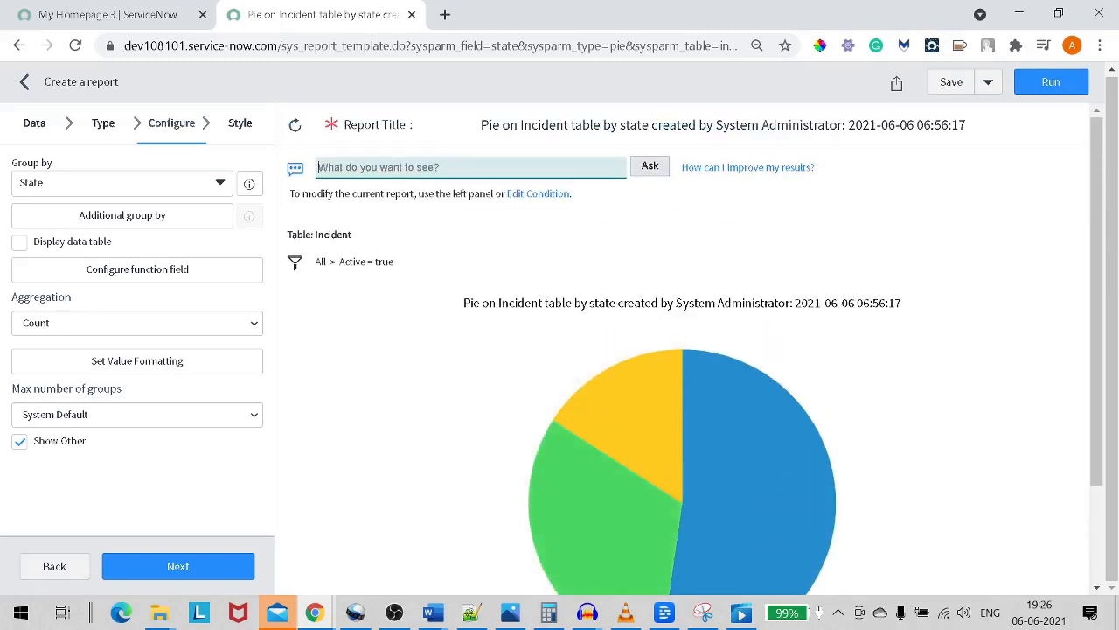
Replace the report title with "Incident group by state" and run the report
{"action": "left_click", "coordinate": [500, 125]}
{"action": "left_click_drag", "start_coordinate": [479, 125], "coordinate": [976, 162]}
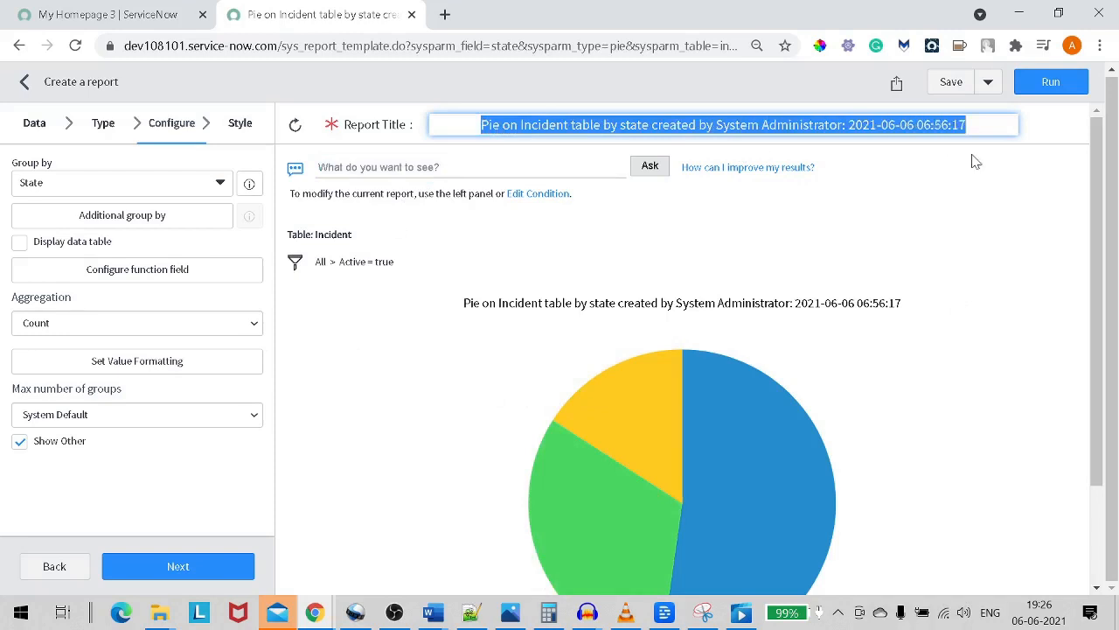
{"action": "key", "text": "BackSpace"}
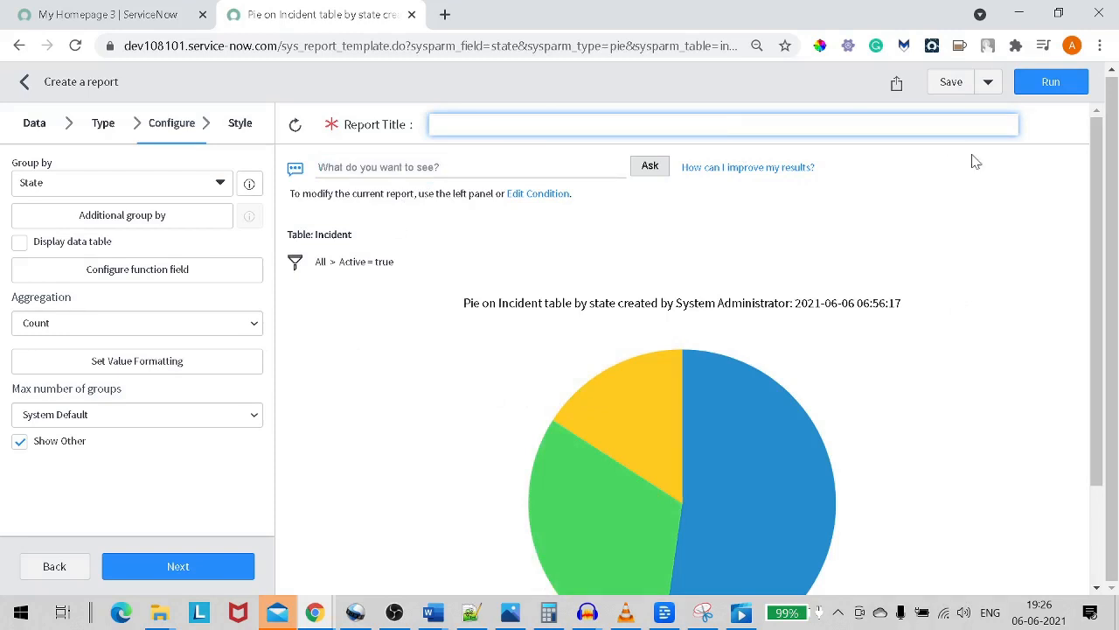
{"action": "type", "text": "Incident group by stat"}
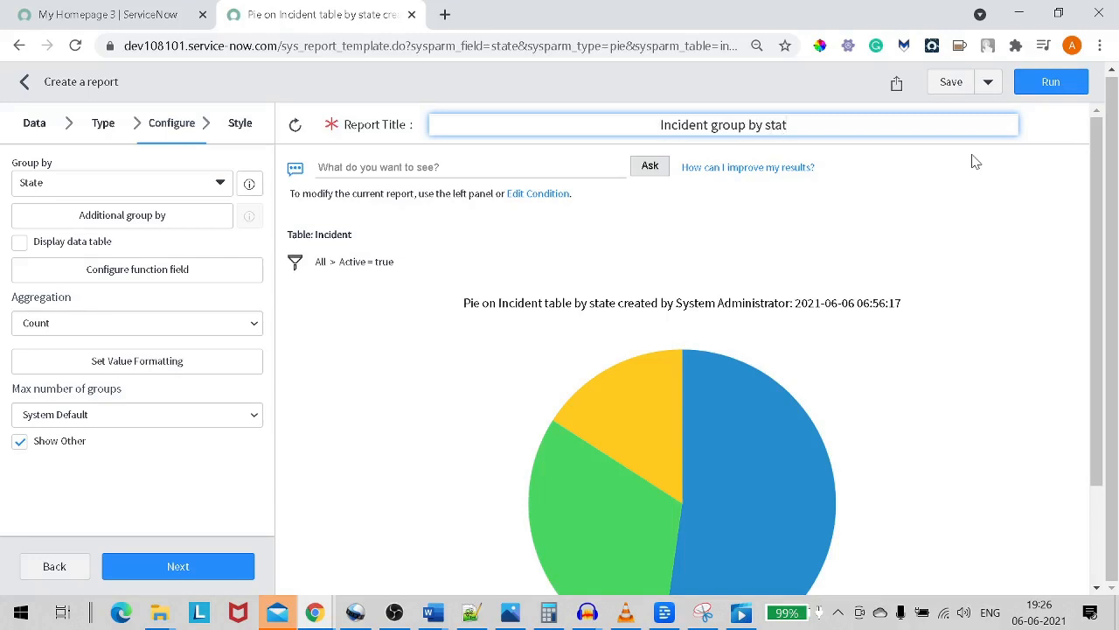
{"action": "type", "text": "e"}
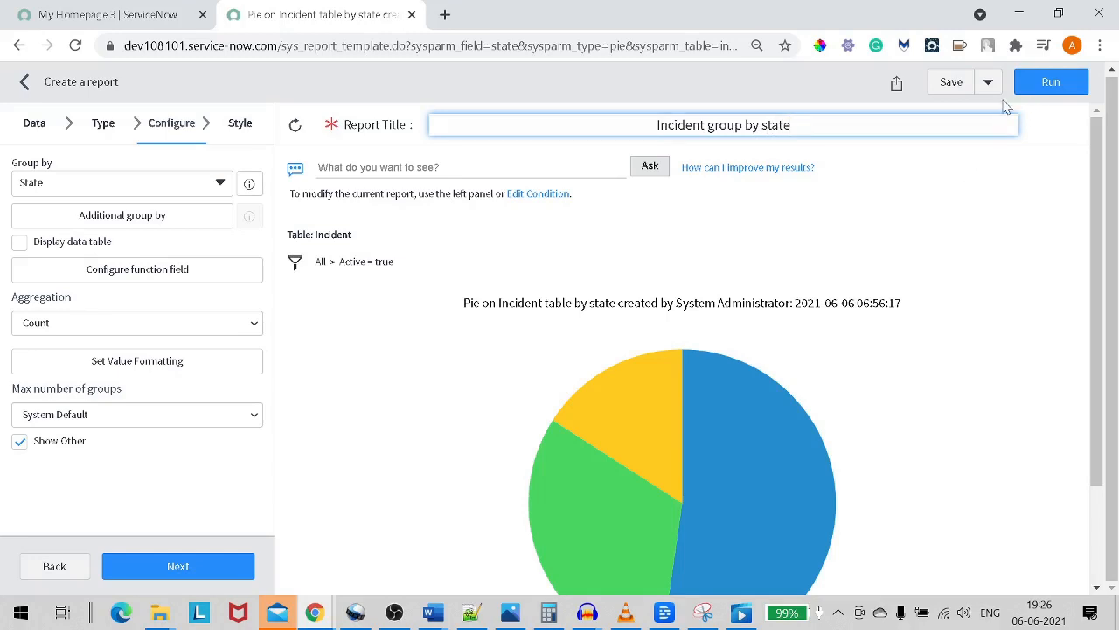
{"action": "left_click", "coordinate": [1052, 84]}
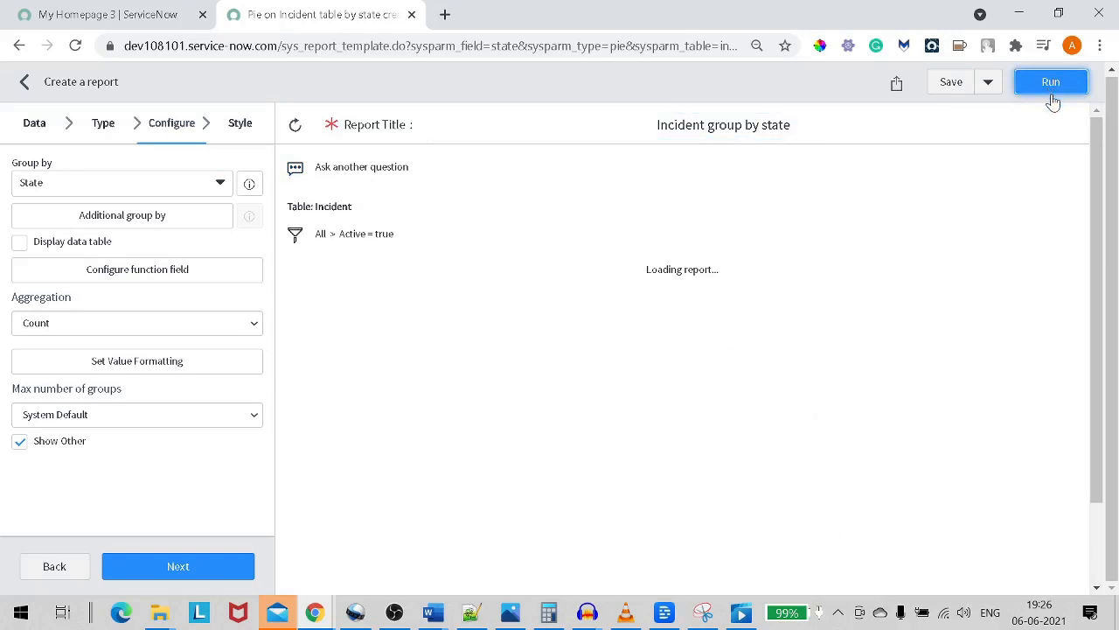
Save the pie chart report and dismiss the creation notifications
{"action": "left_click", "coordinate": [947, 85]}
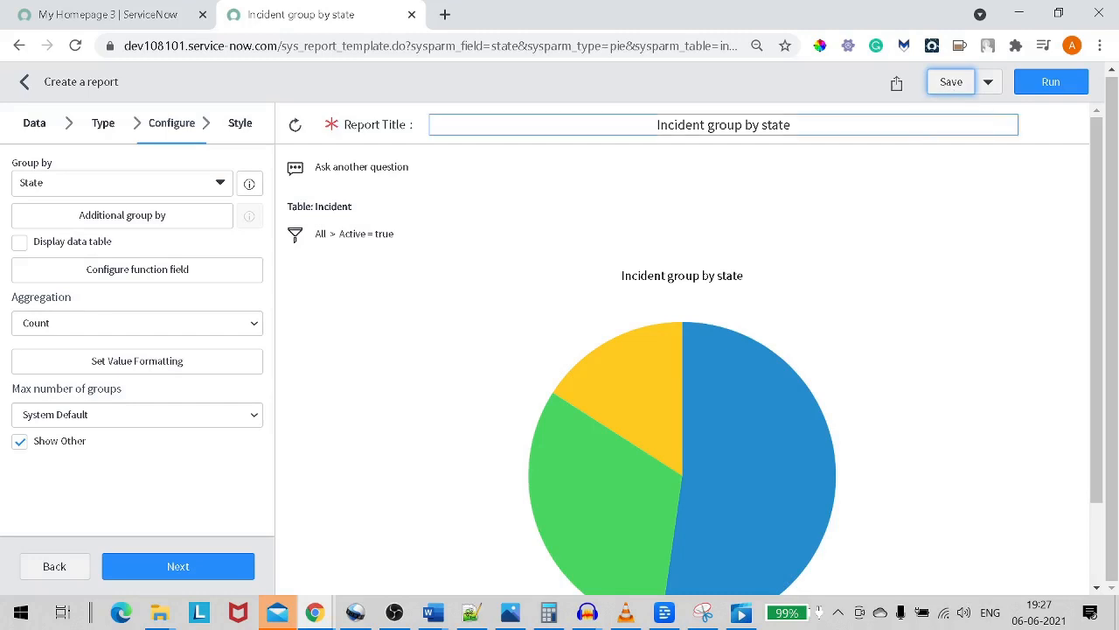
{"action": "left_click", "coordinate": [948, 86]}
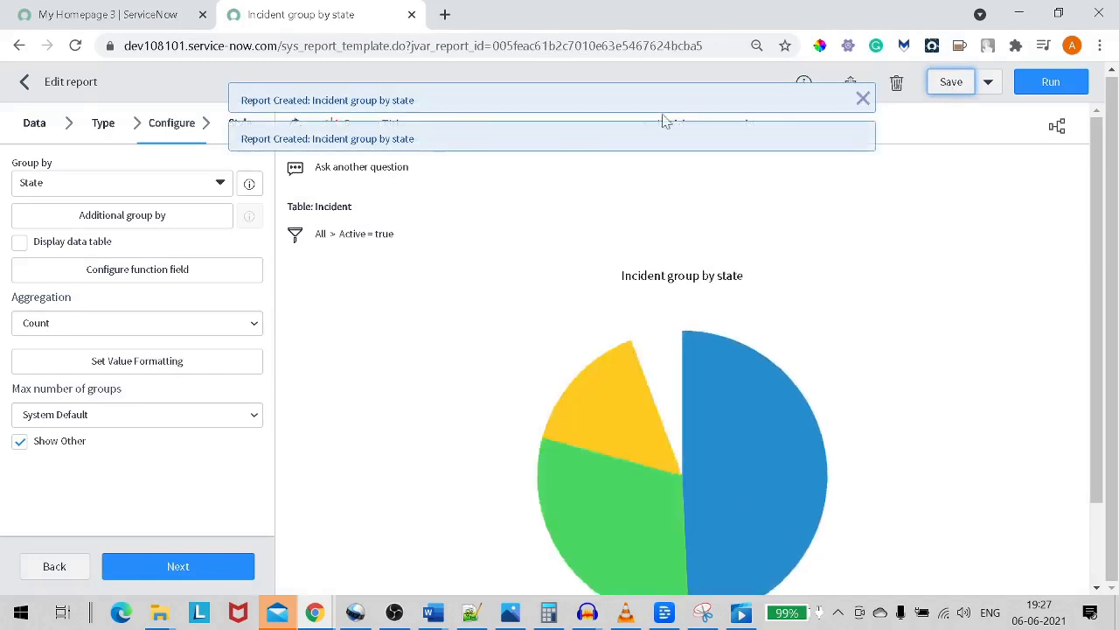
{"action": "left_click", "coordinate": [863, 99]}
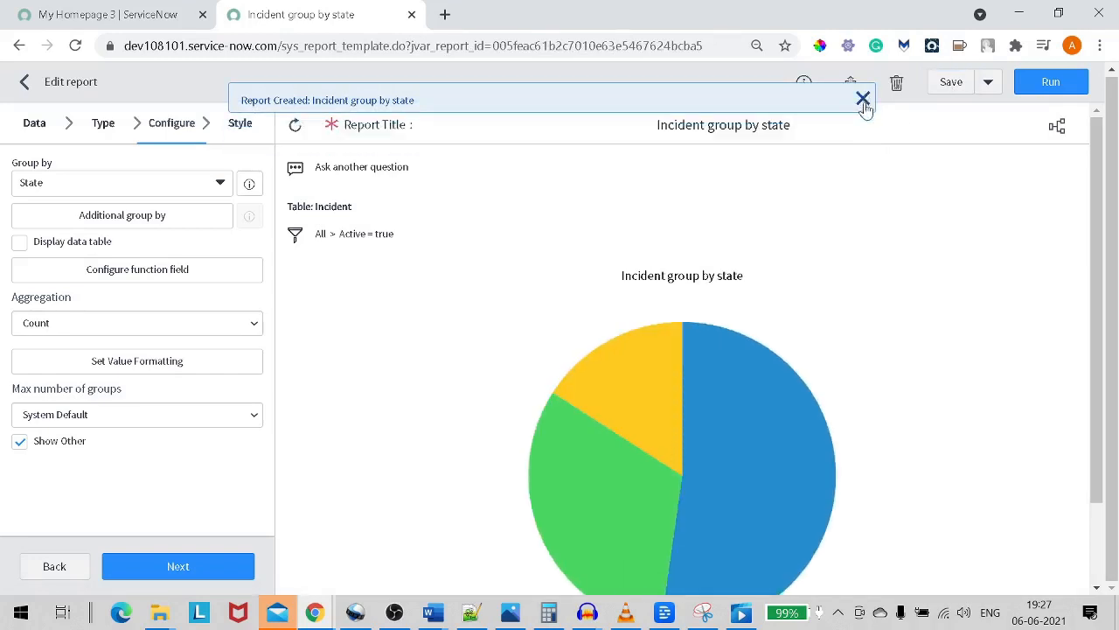
{"action": "left_click", "coordinate": [863, 100]}
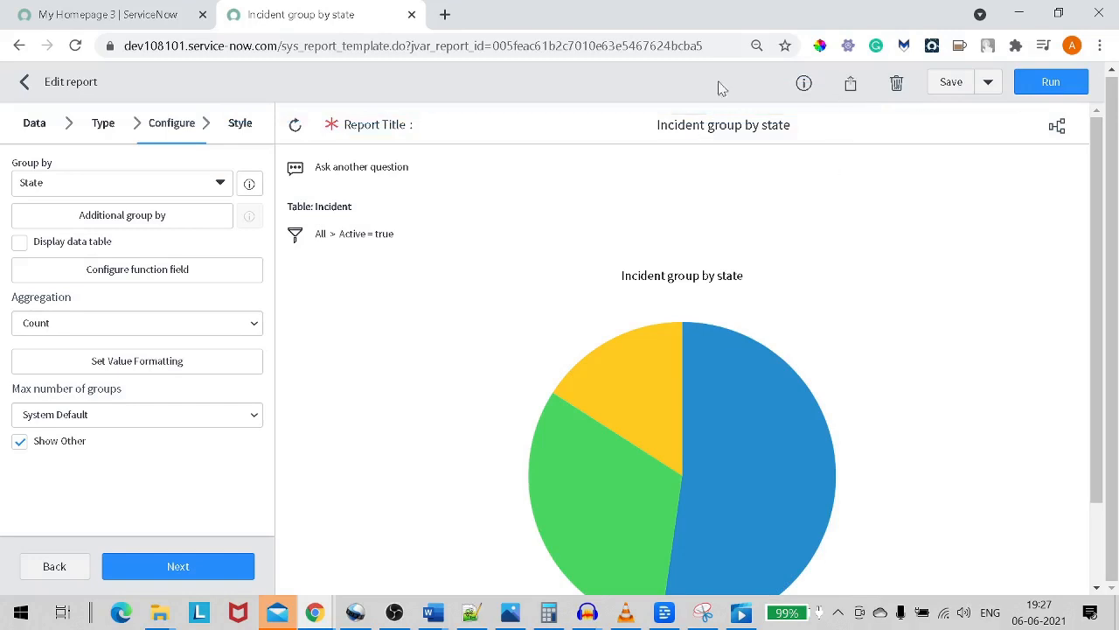
Share the report with Everyone, requiring the itil role, and confirm the sharing settings
{"action": "left_click", "coordinate": [858, 94]}
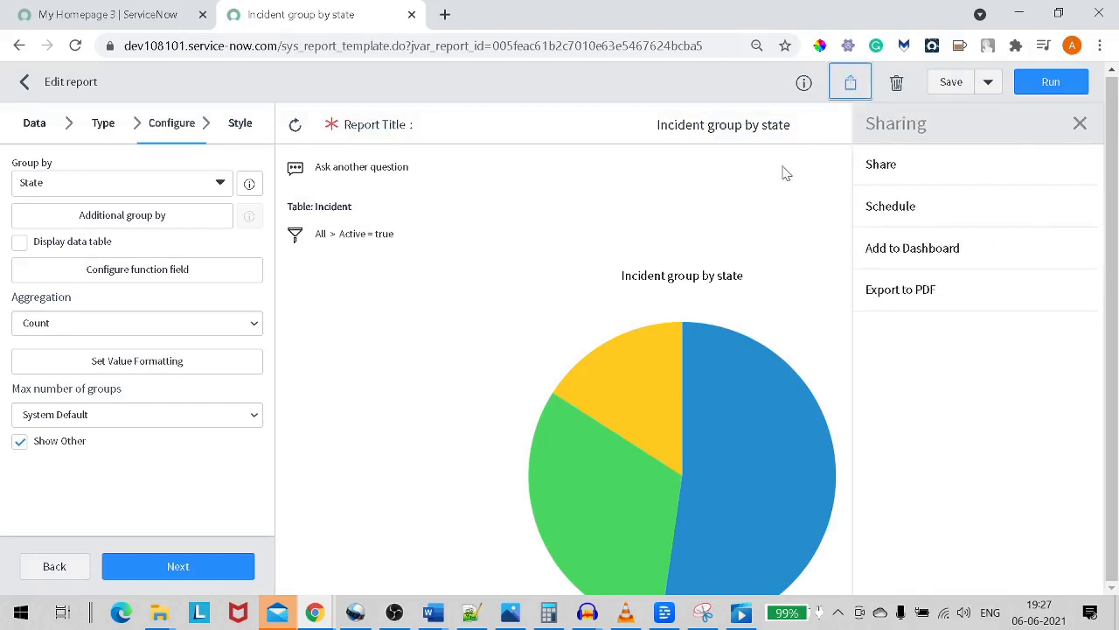
{"action": "left_click", "coordinate": [875, 169]}
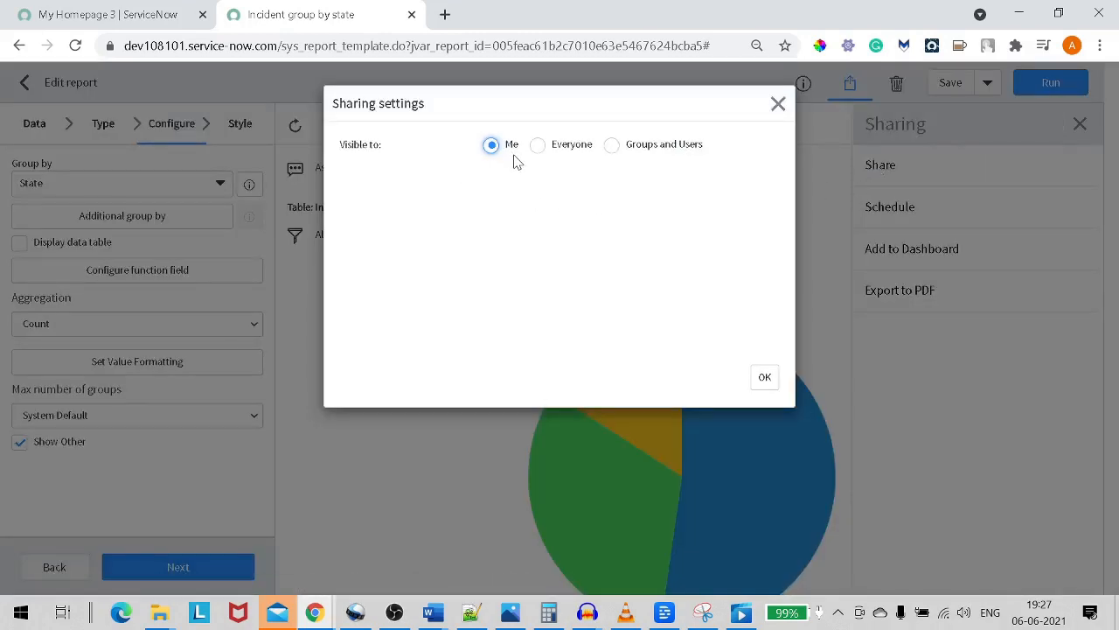
{"action": "left_click", "coordinate": [538, 146]}
{"action": "left_click", "coordinate": [625, 151]}
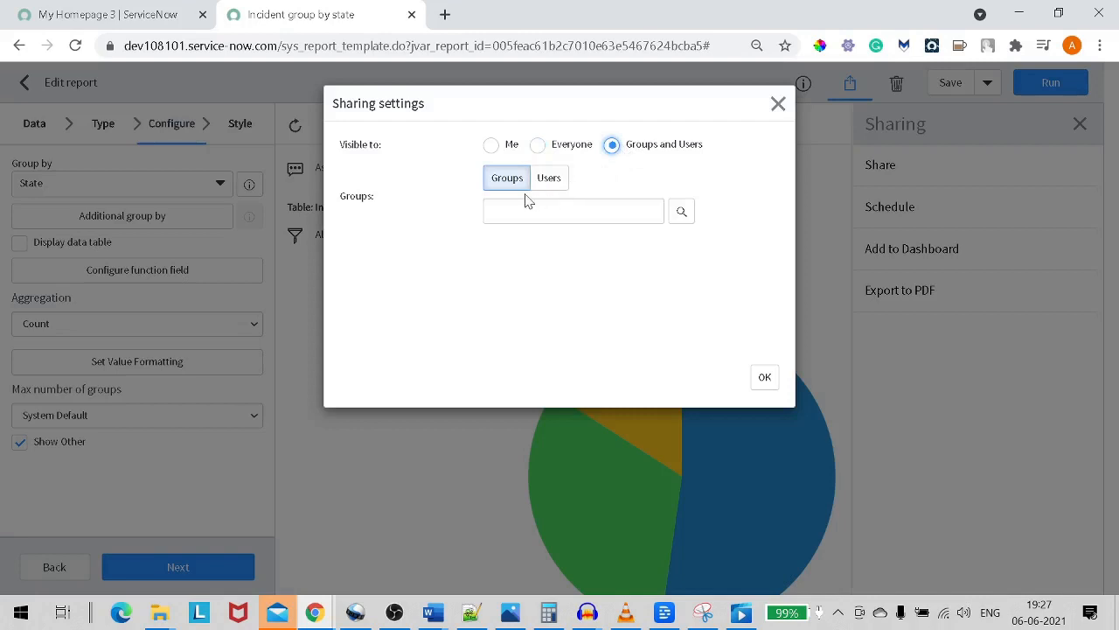
{"action": "left_click", "coordinate": [540, 149]}
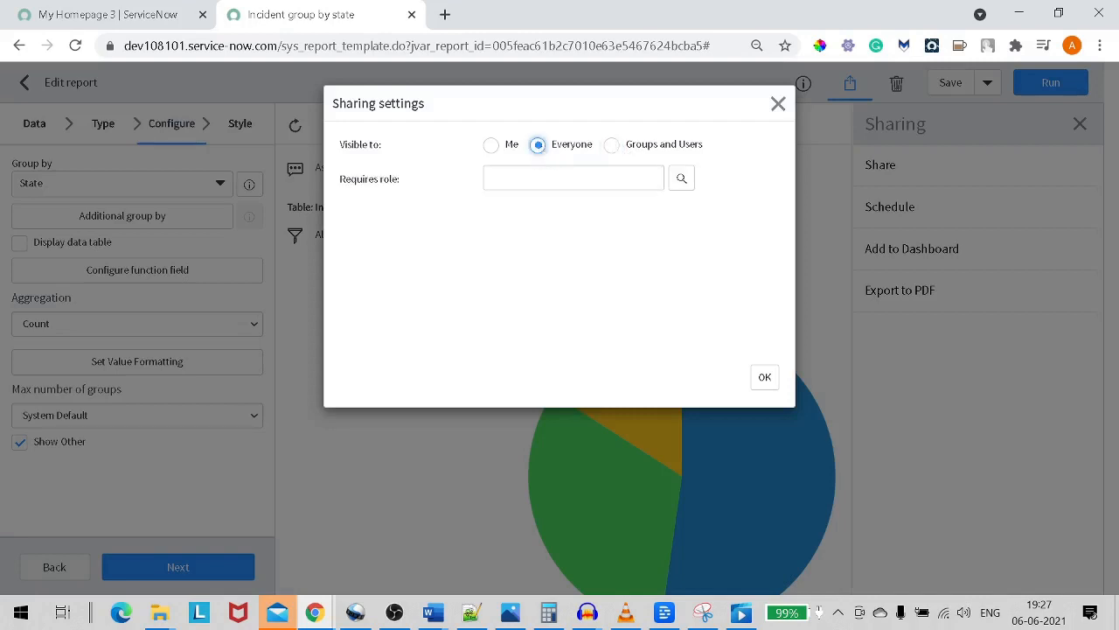
{"action": "left_click", "coordinate": [574, 178]}
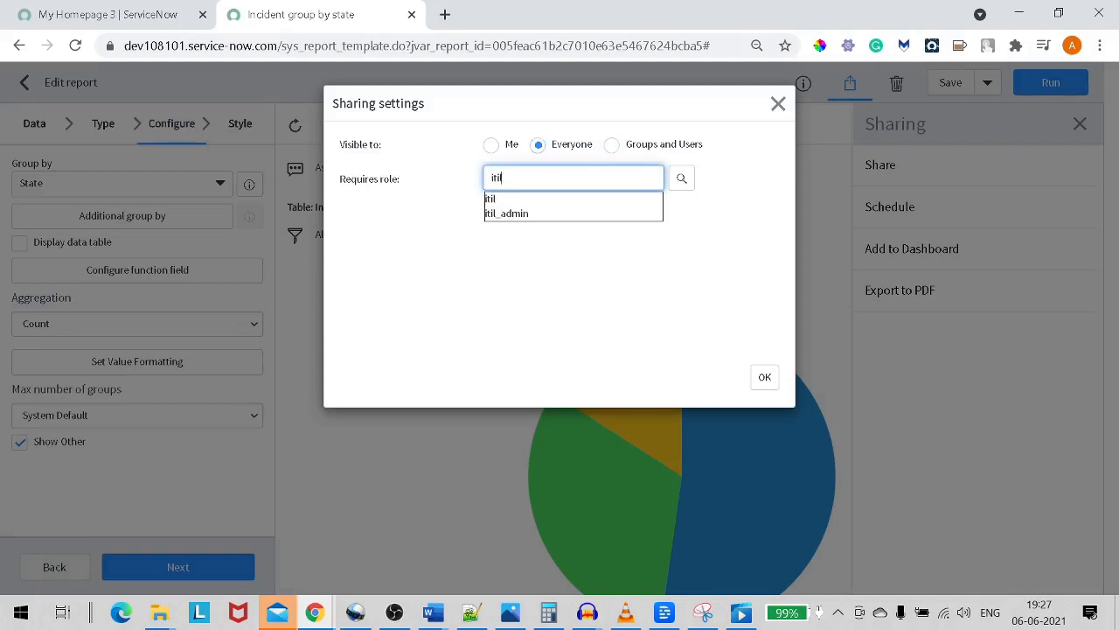
{"action": "left_click", "coordinate": [535, 204]}
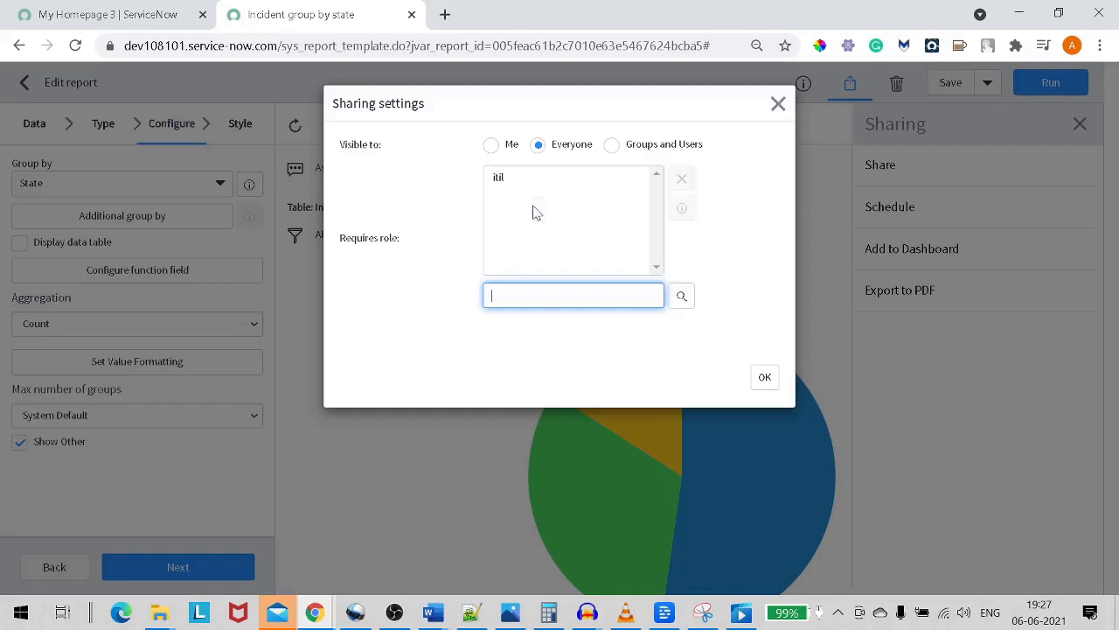
{"action": "left_click", "coordinate": [763, 378]}
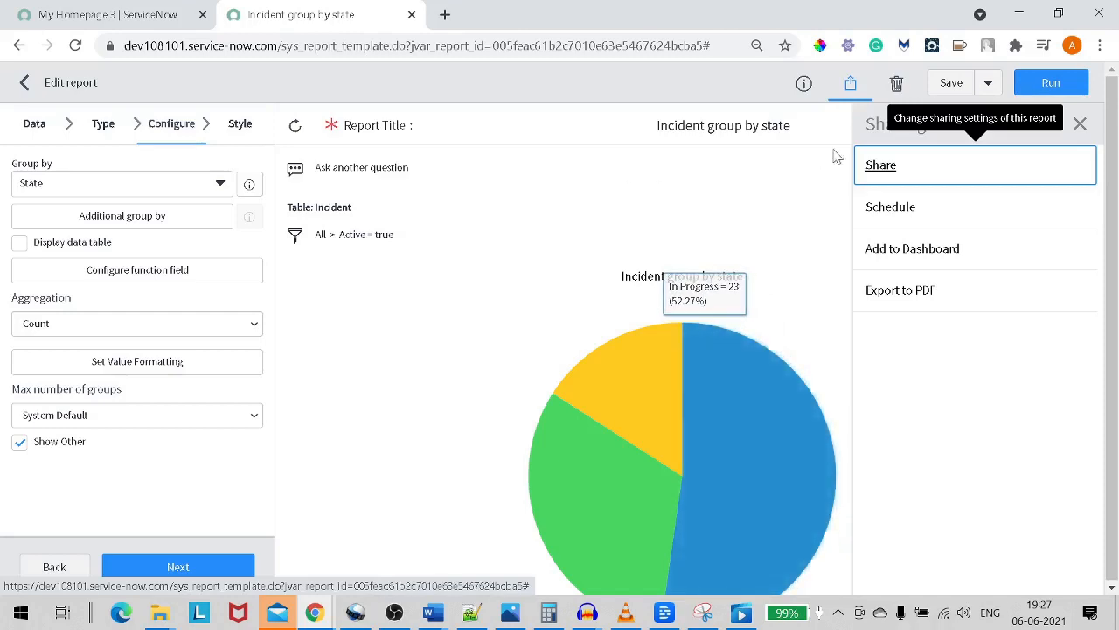
Save the shared report, and from the homepage browser tab filter the navigator for "reports" and start creating a new report
{"action": "left_click", "coordinate": [946, 89]}
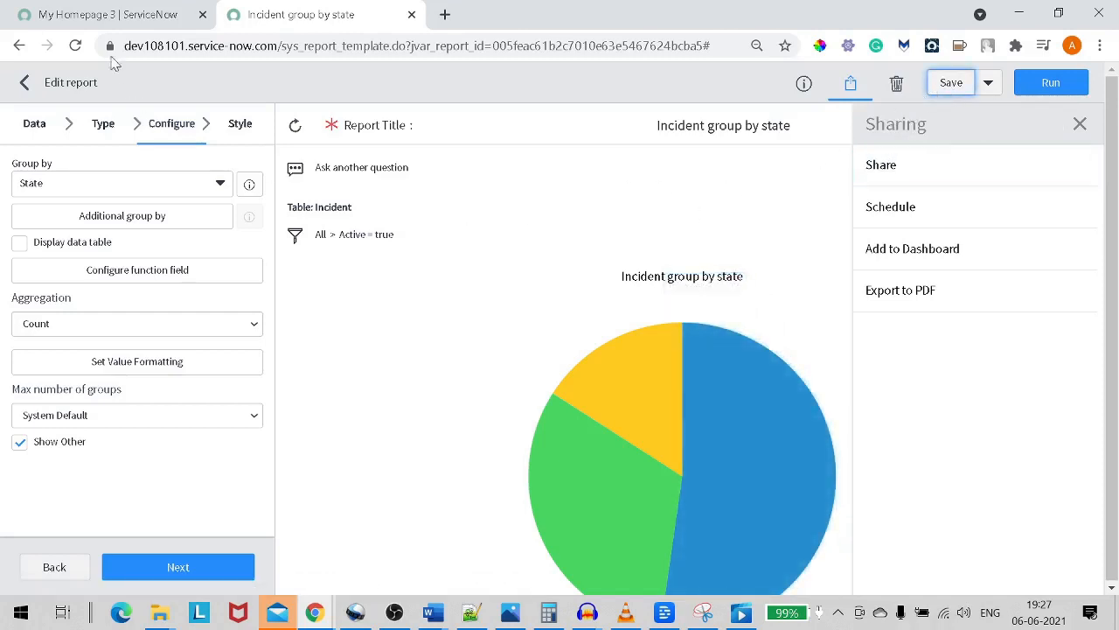
{"action": "left_click", "coordinate": [111, 16]}
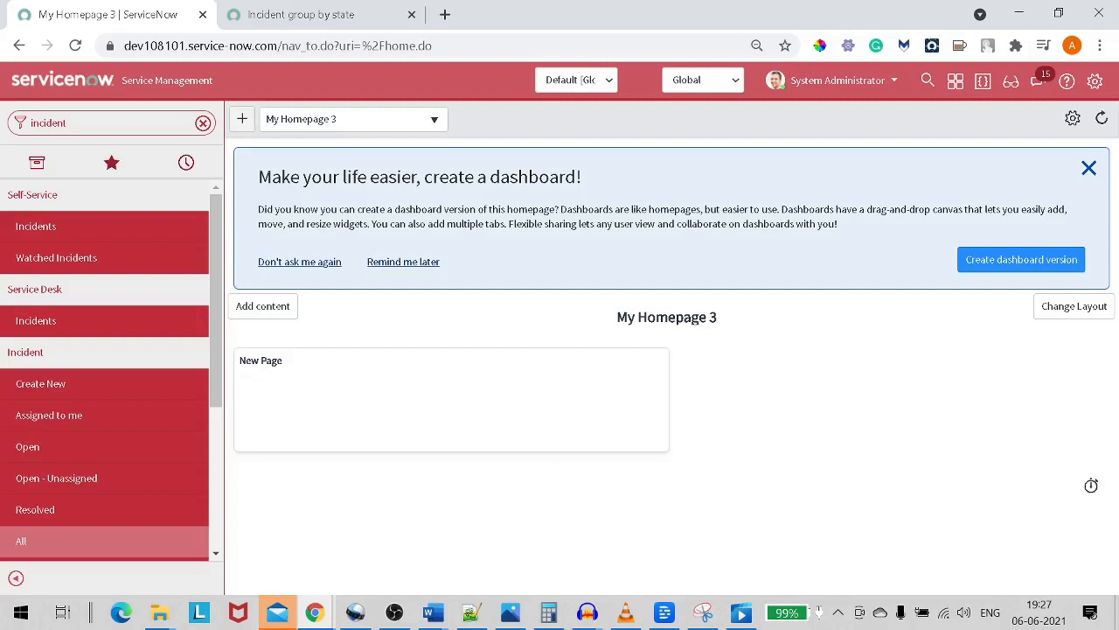
{"action": "left_click", "coordinate": [203, 124]}
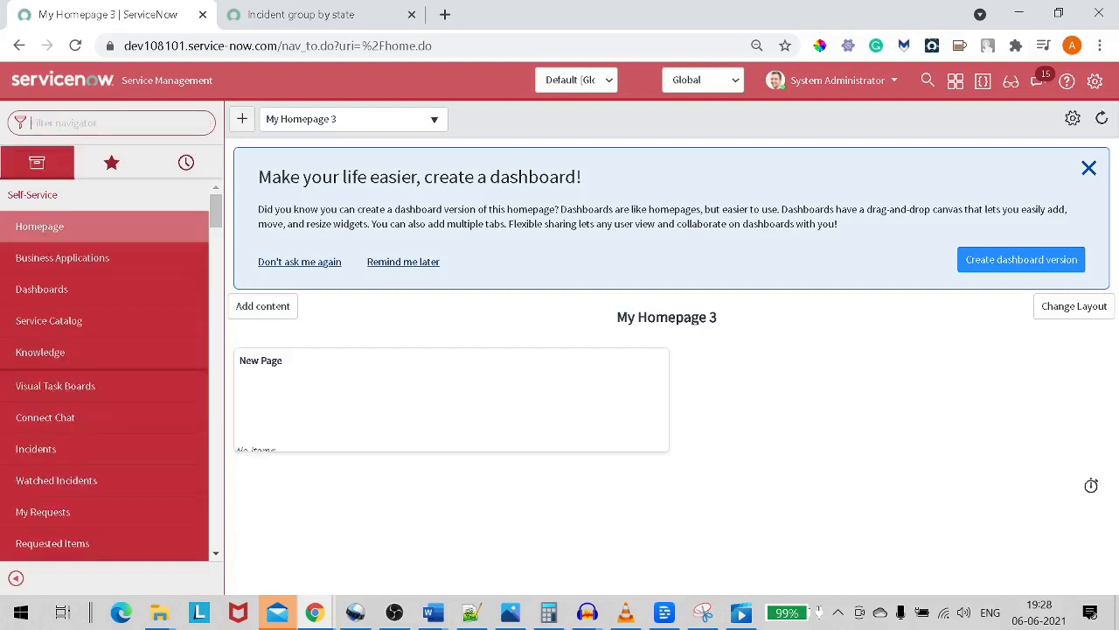
{"action": "type", "text": "reports"}
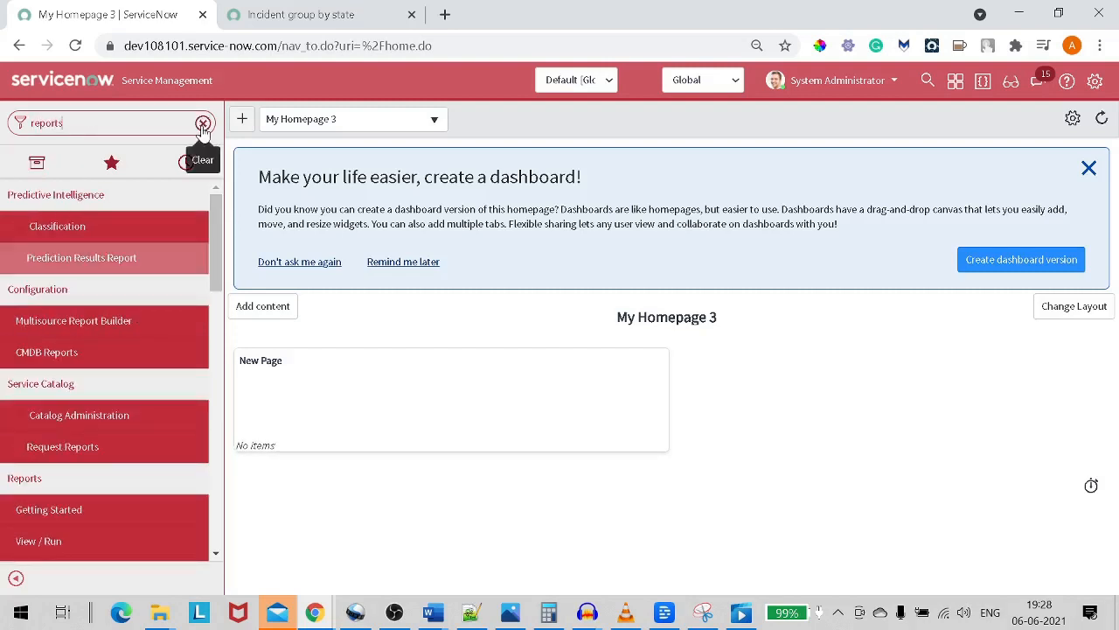
{"action": "scroll", "coordinate": [100, 323], "scroll_direction": "down", "scroll_amount": 1}
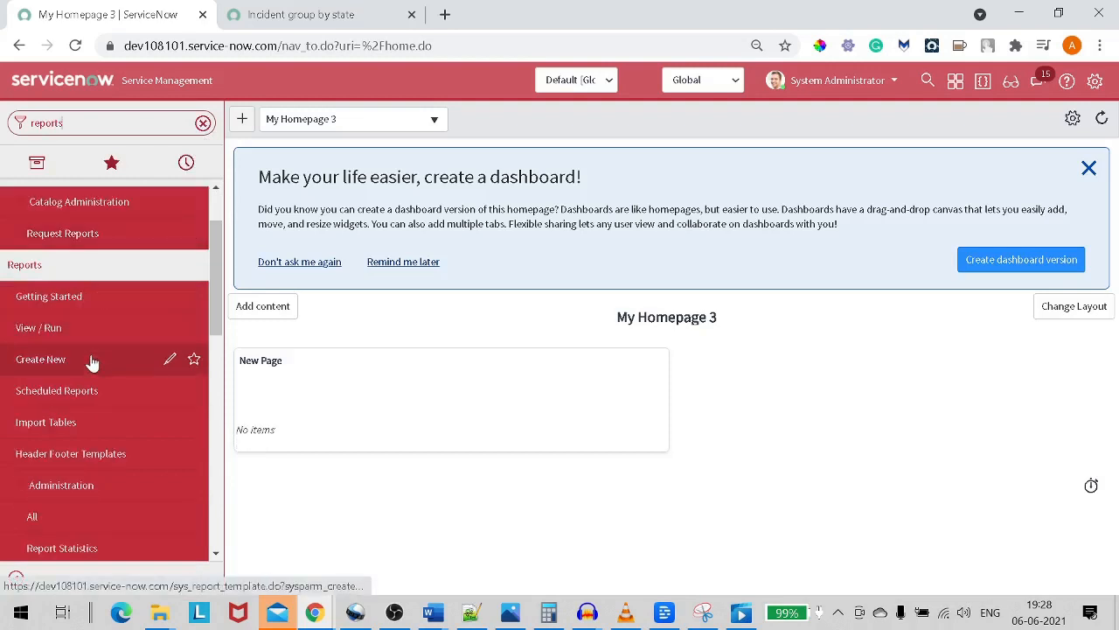
{"action": "left_click", "coordinate": [93, 363]}
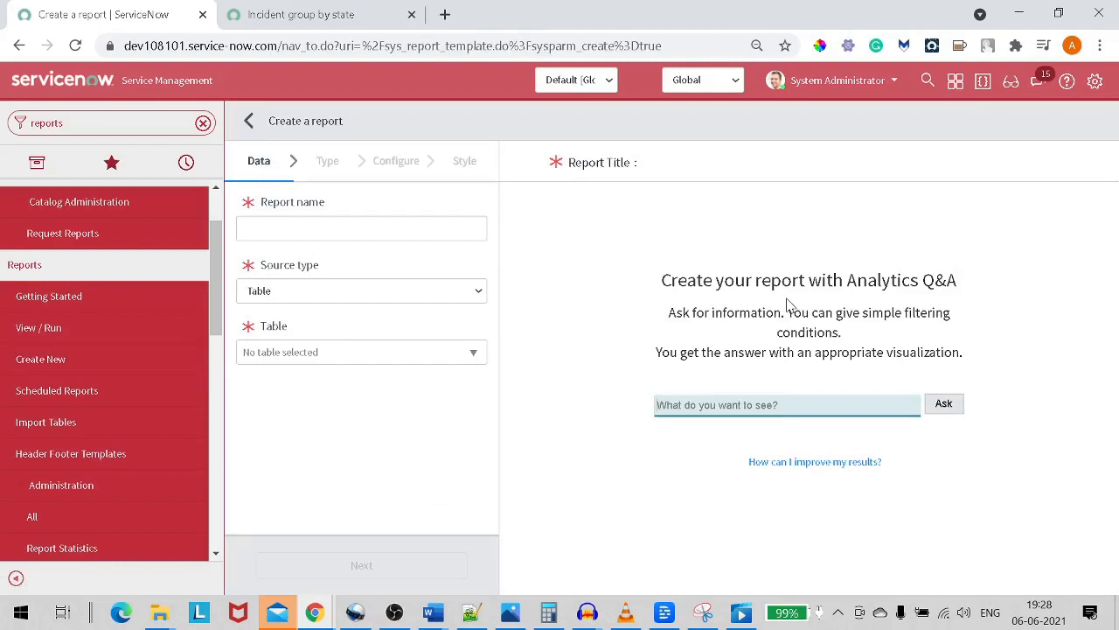
Name the report "Critical Incident", use the Incident [incident] table as its source, and proceed to the visualization types
{"action": "left_click", "coordinate": [344, 225]}
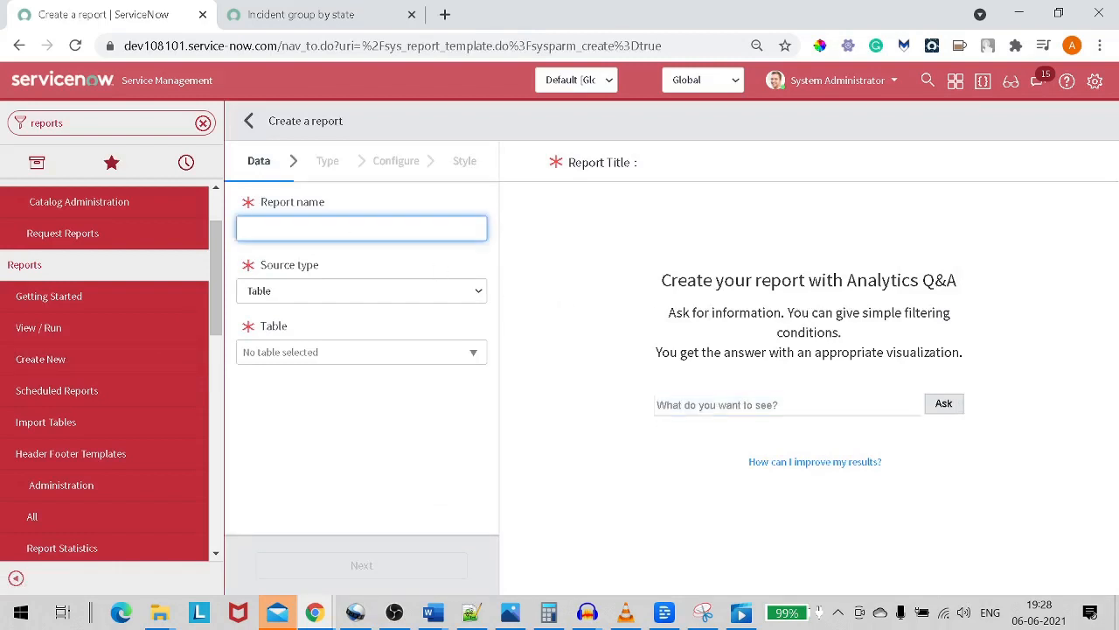
{"action": "type", "text": "Critical Incident"}
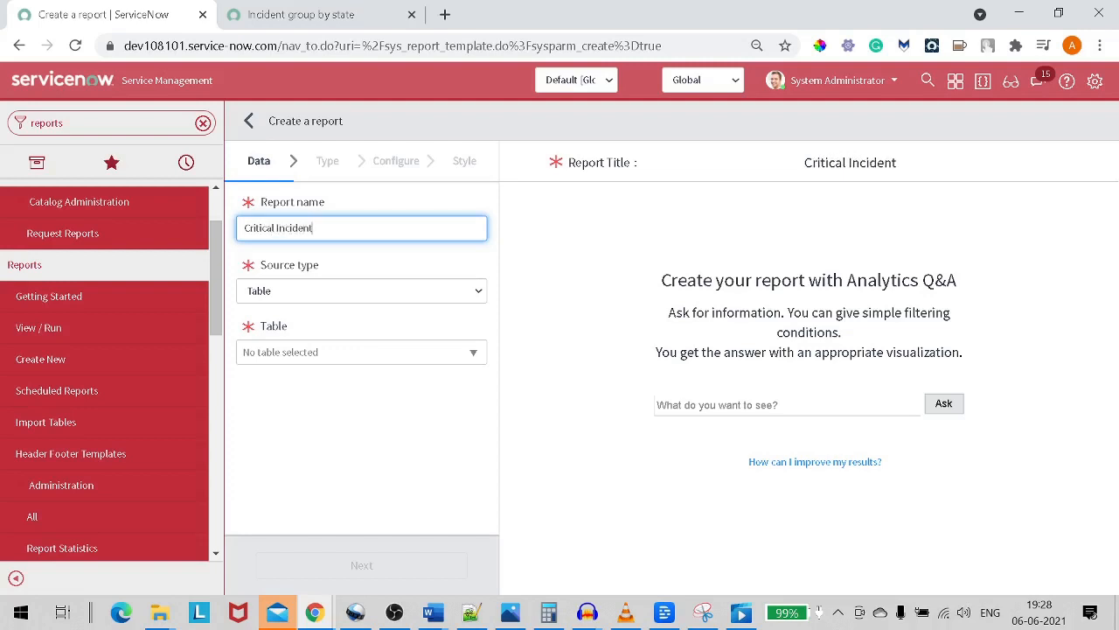
{"action": "left_click", "coordinate": [356, 291]}
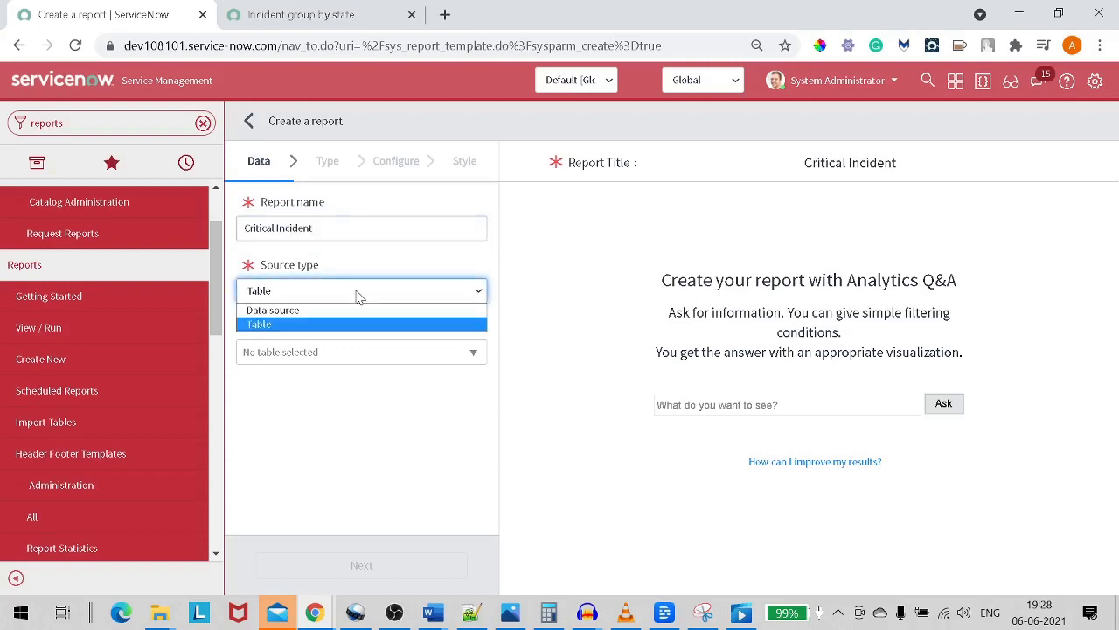
{"action": "left_click", "coordinate": [350, 324]}
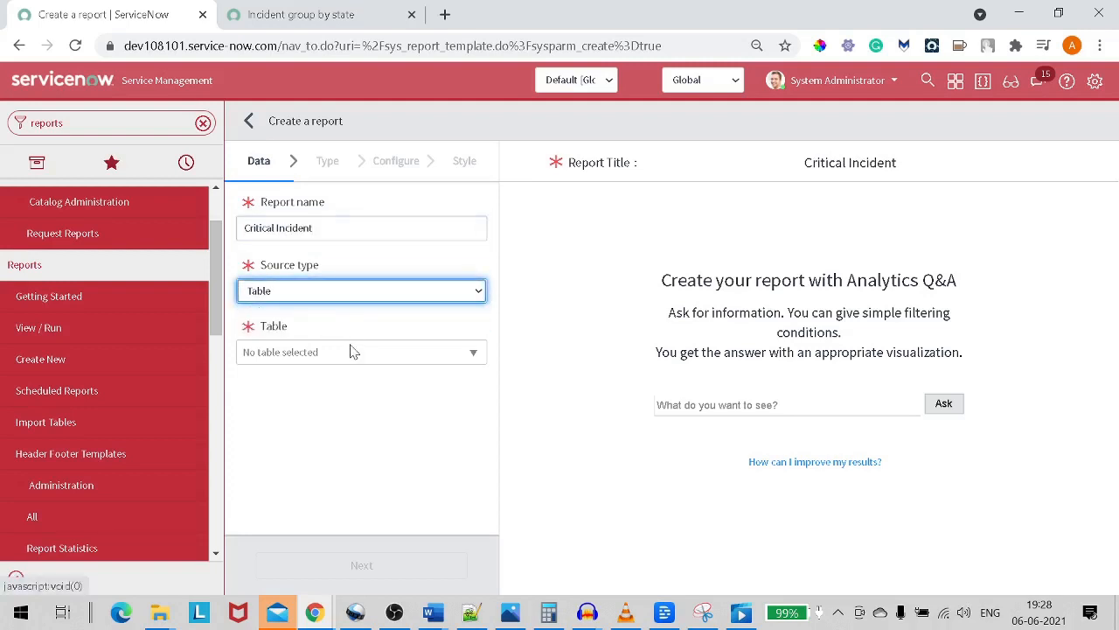
{"action": "left_click", "coordinate": [354, 352]}
{"action": "type", "text": "incident"}
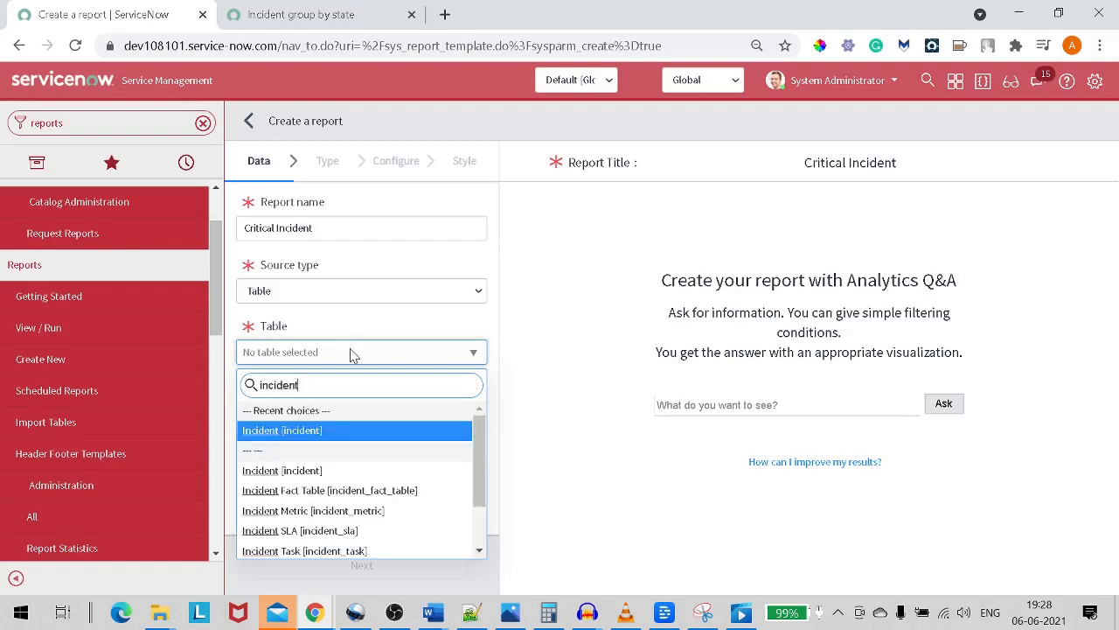
{"action": "left_click", "coordinate": [330, 433]}
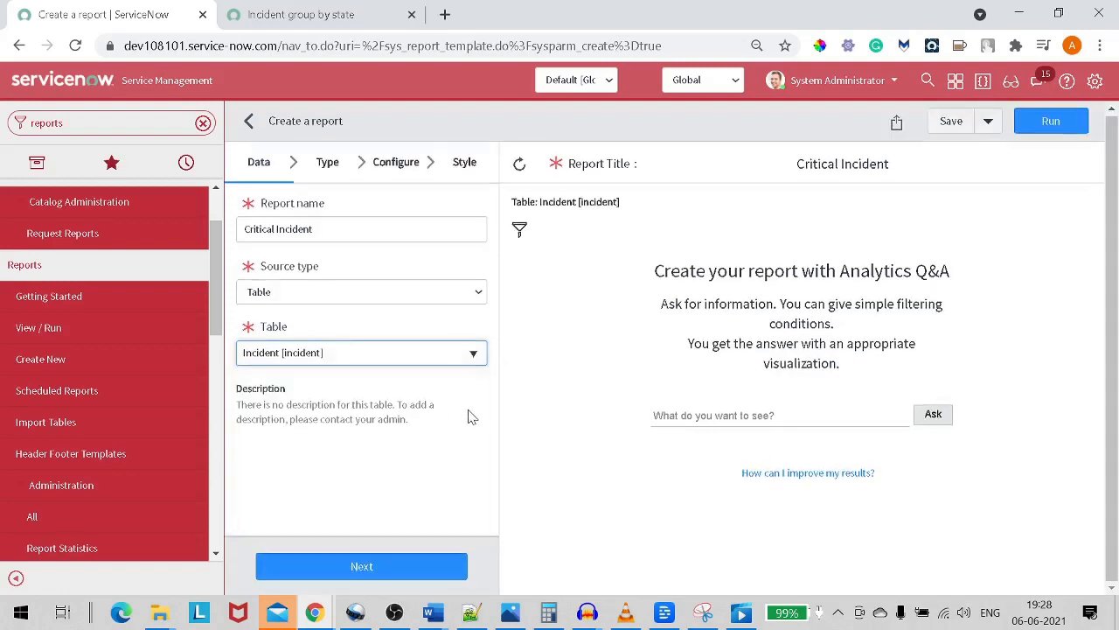
{"action": "left_click", "coordinate": [411, 569]}
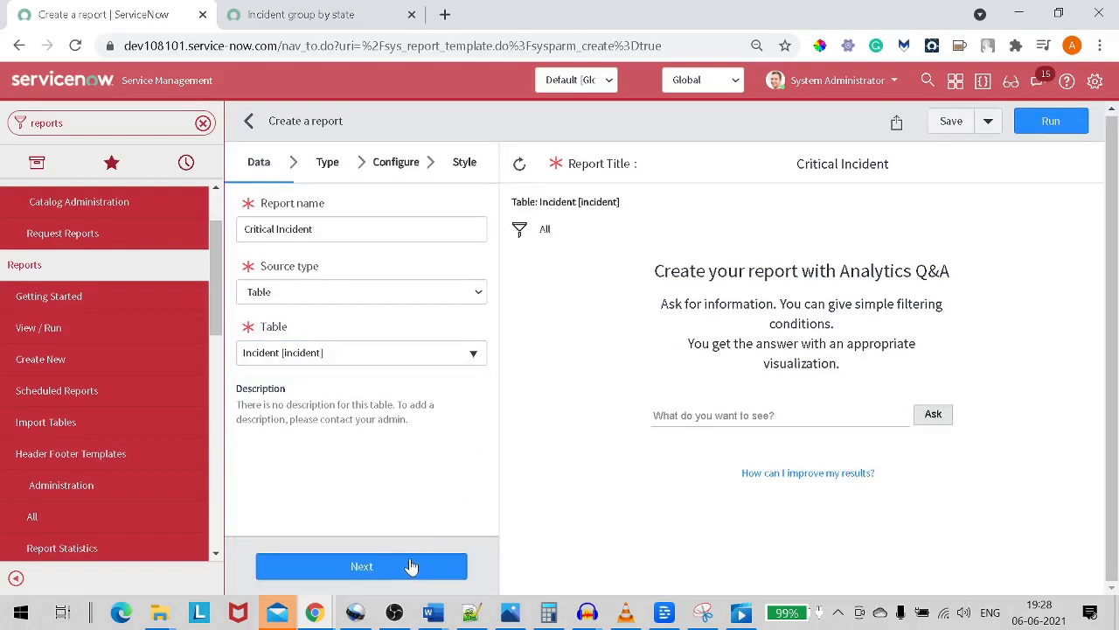
{"action": "left_click", "coordinate": [411, 567]}
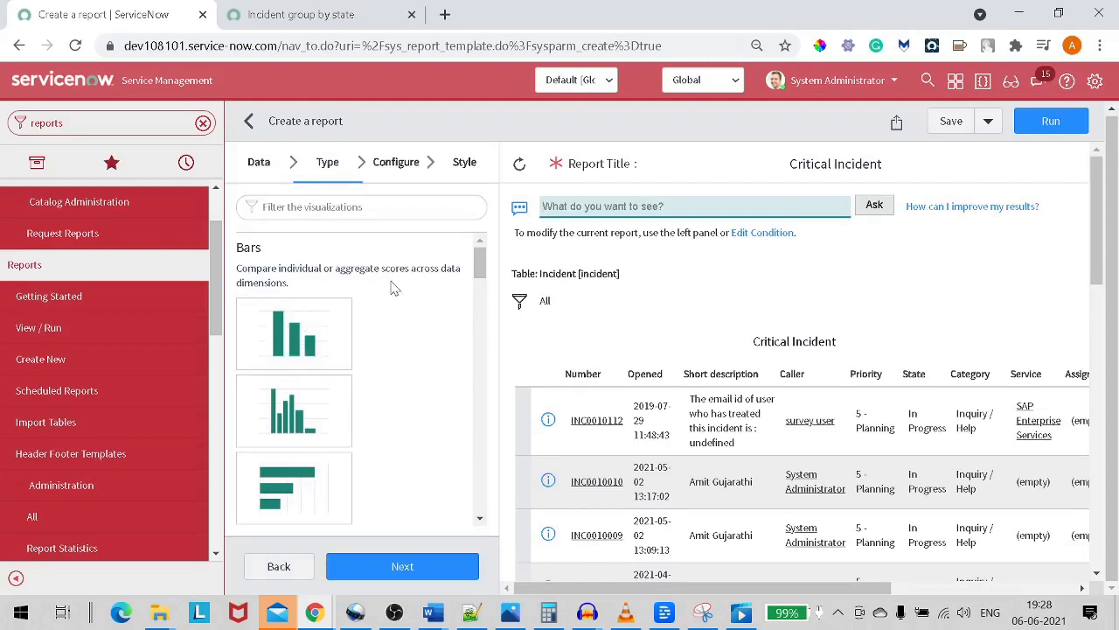
Choose the Single Score visualization for the report and proceed to its configuration
{"action": "scroll", "coordinate": [385, 315], "scroll_direction": "down", "scroll_amount": 10}
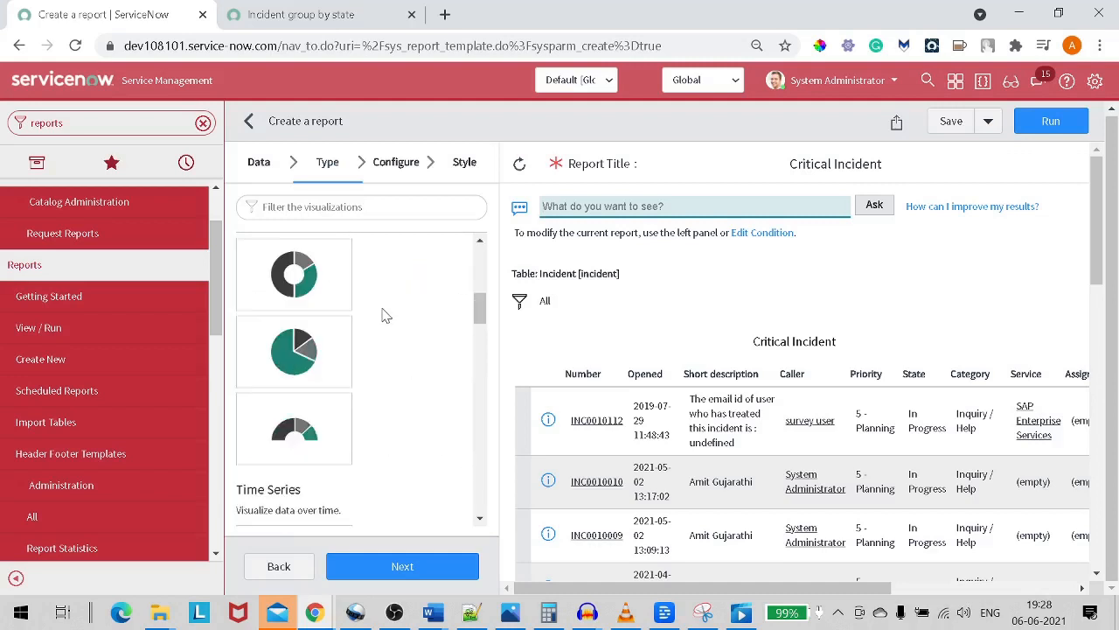
{"action": "scroll", "coordinate": [386, 314], "scroll_direction": "down", "scroll_amount": 5}
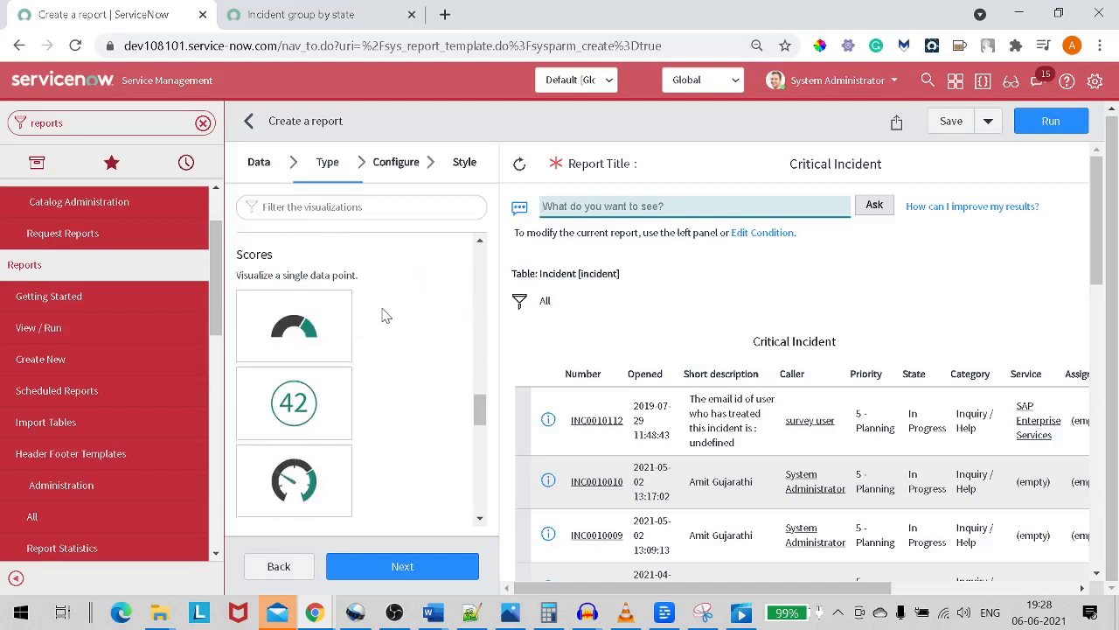
{"action": "scroll", "coordinate": [386, 315], "scroll_direction": "up", "scroll_amount": 1}
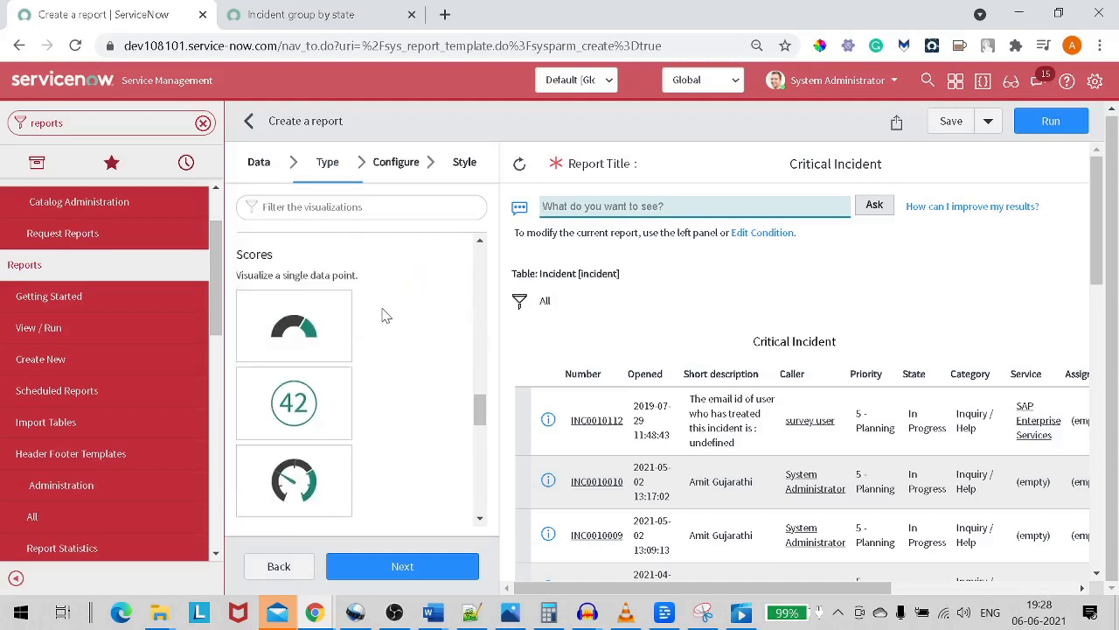
{"action": "left_click", "coordinate": [311, 405]}
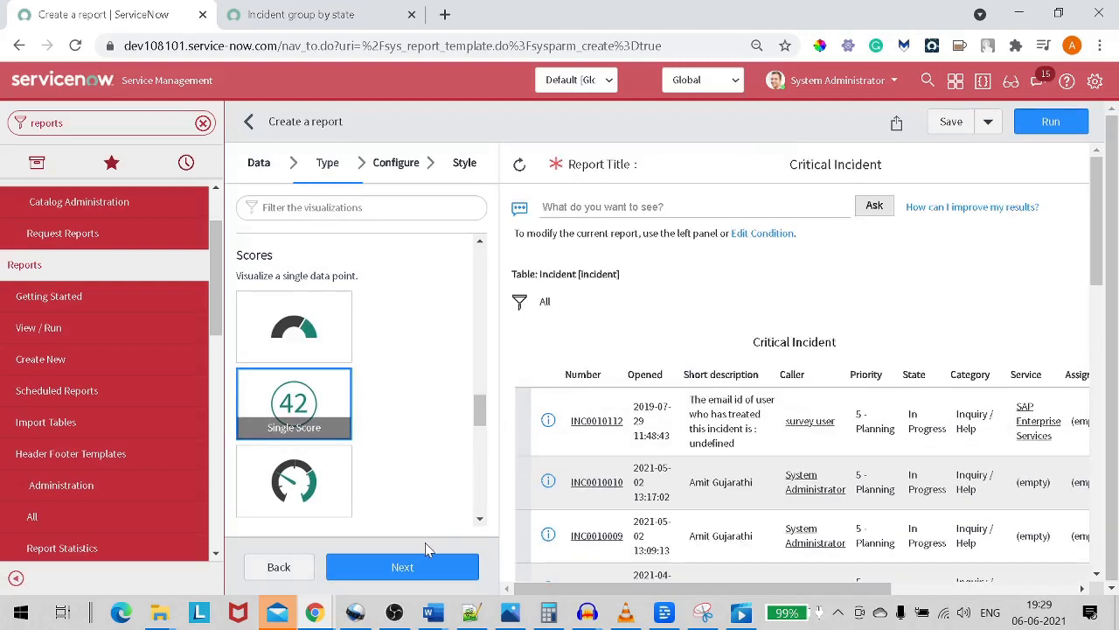
{"action": "left_click", "coordinate": [422, 565]}
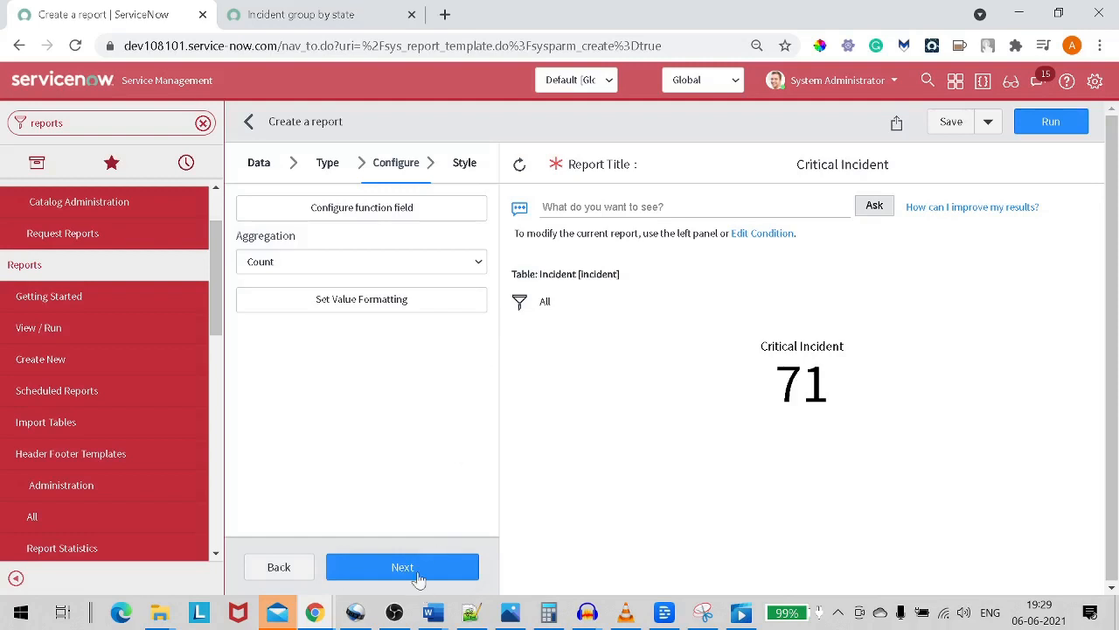
View the report's filter conditions, proceed to the style settings, and close the conditions
{"action": "left_click", "coordinate": [516, 316]}
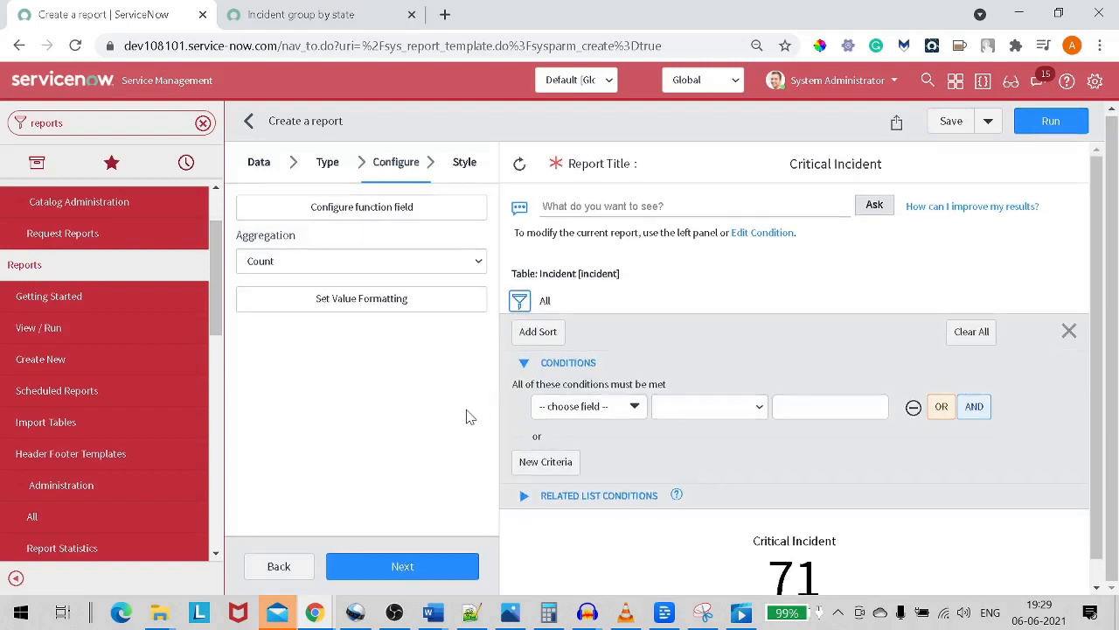
{"action": "left_click", "coordinate": [410, 564]}
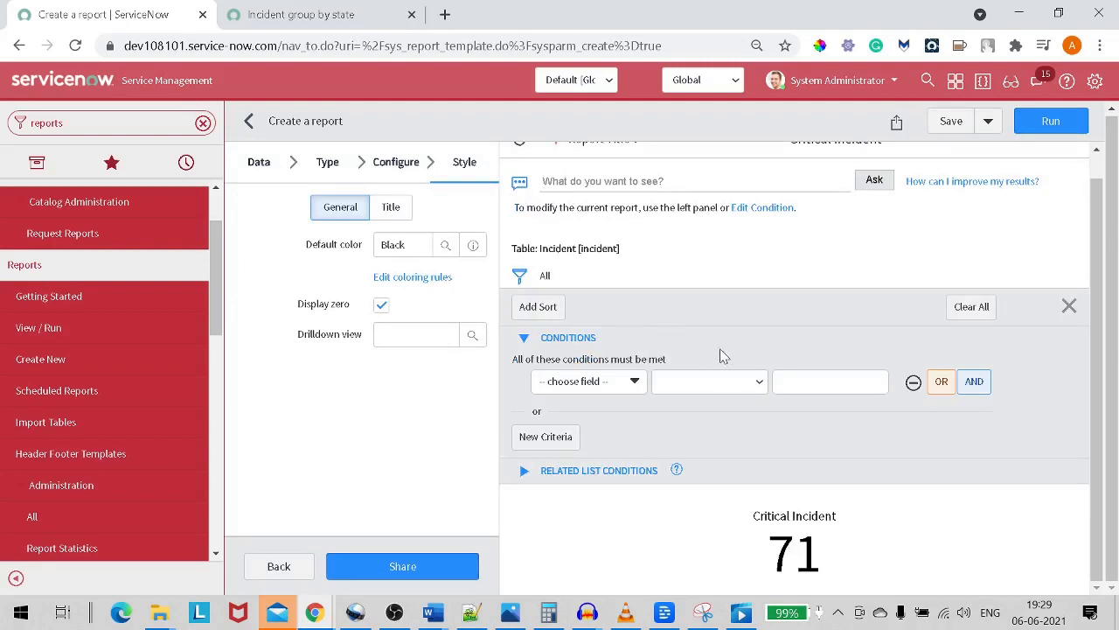
{"action": "left_click", "coordinate": [1069, 307]}
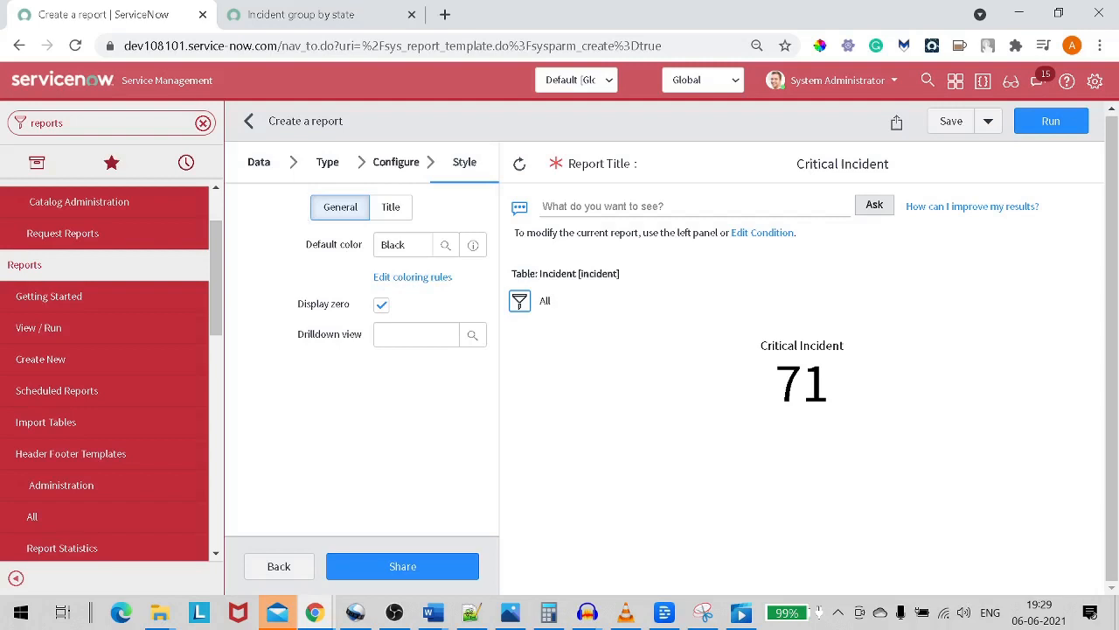
Set the score's default color to Green, save the report, and check the displayed score
{"action": "left_click", "coordinate": [345, 246]}
{"action": "left_click", "coordinate": [407, 246]}
{"action": "left_click_drag", "start_coordinate": [407, 246], "coordinate": [366, 251]}
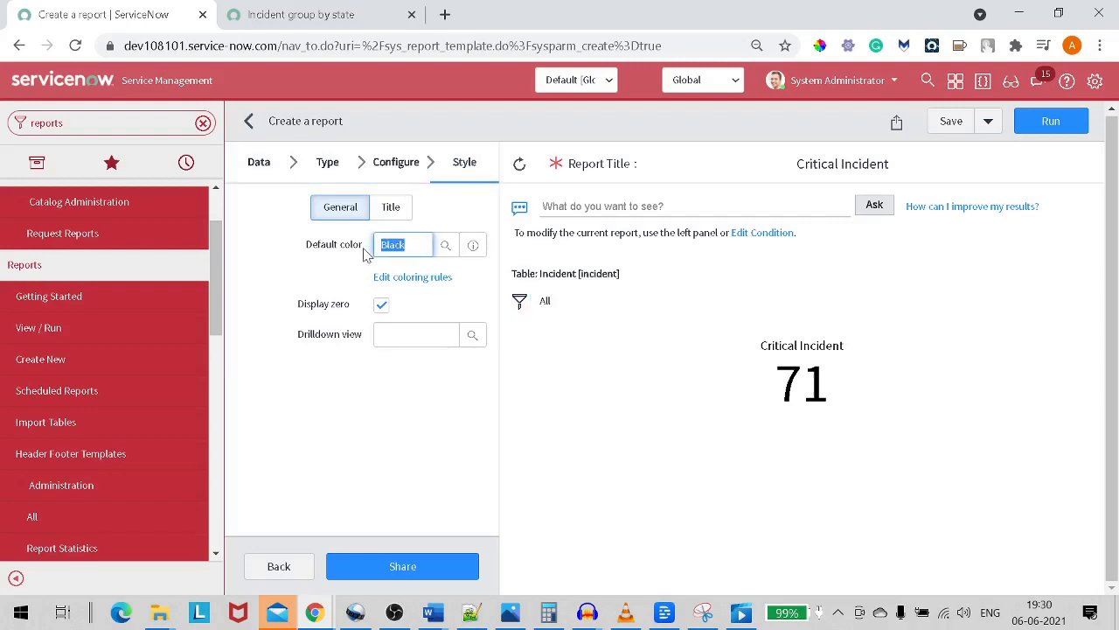
{"action": "key", "text": "BackSpace"}
{"action": "type", "text": "GRee"}
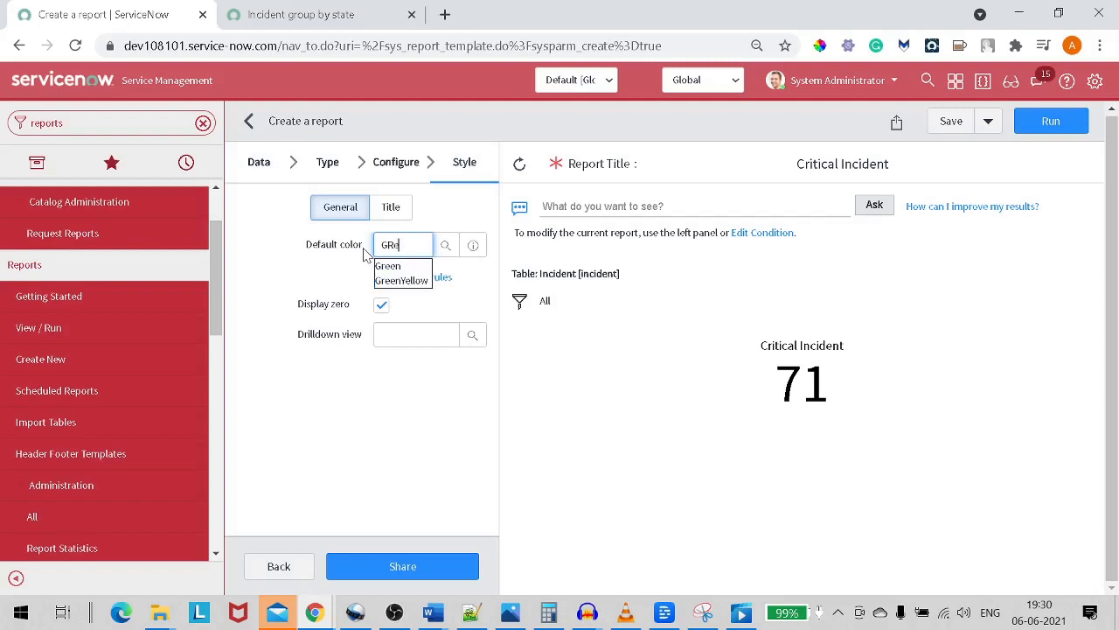
{"action": "left_click", "coordinate": [389, 266]}
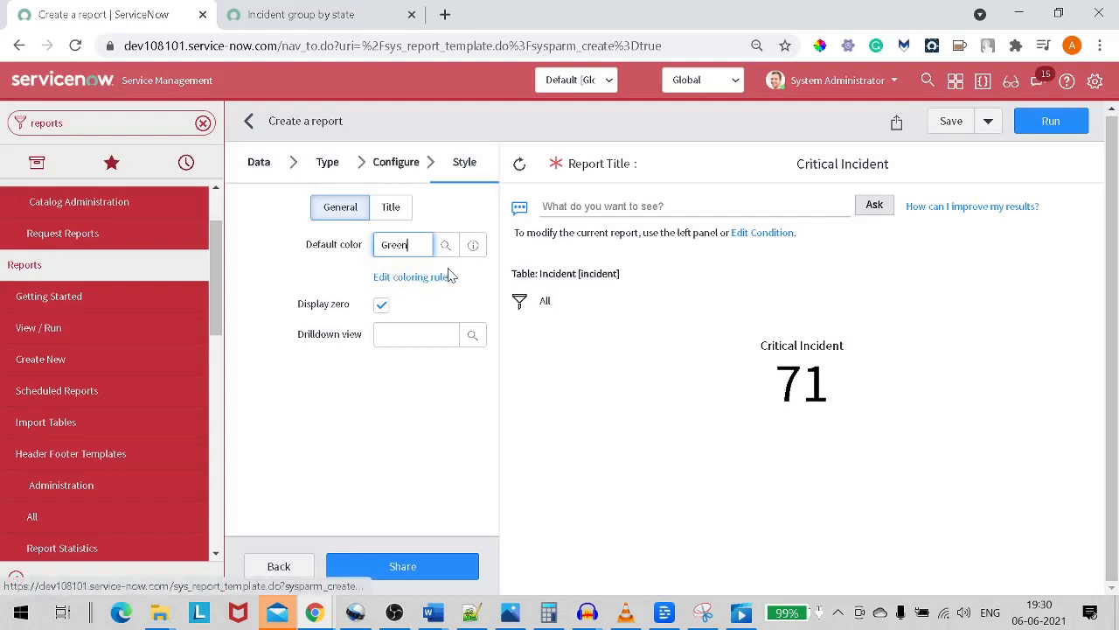
{"action": "left_click", "coordinate": [443, 303]}
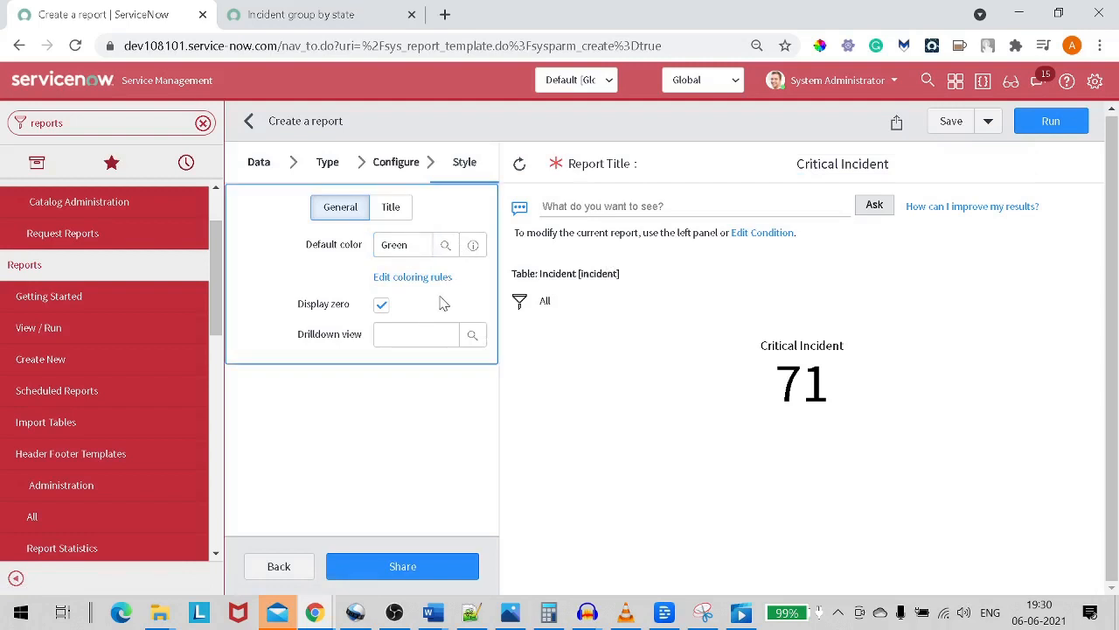
{"action": "left_click", "coordinate": [949, 120]}
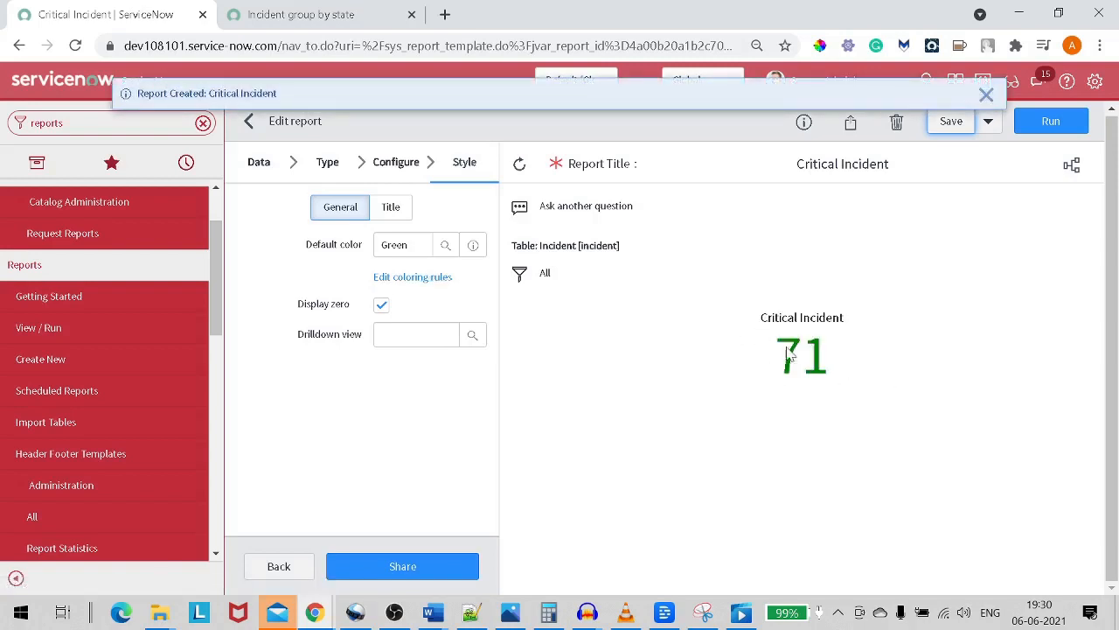
{"action": "left_click_drag", "start_coordinate": [744, 324], "coordinate": [870, 382]}
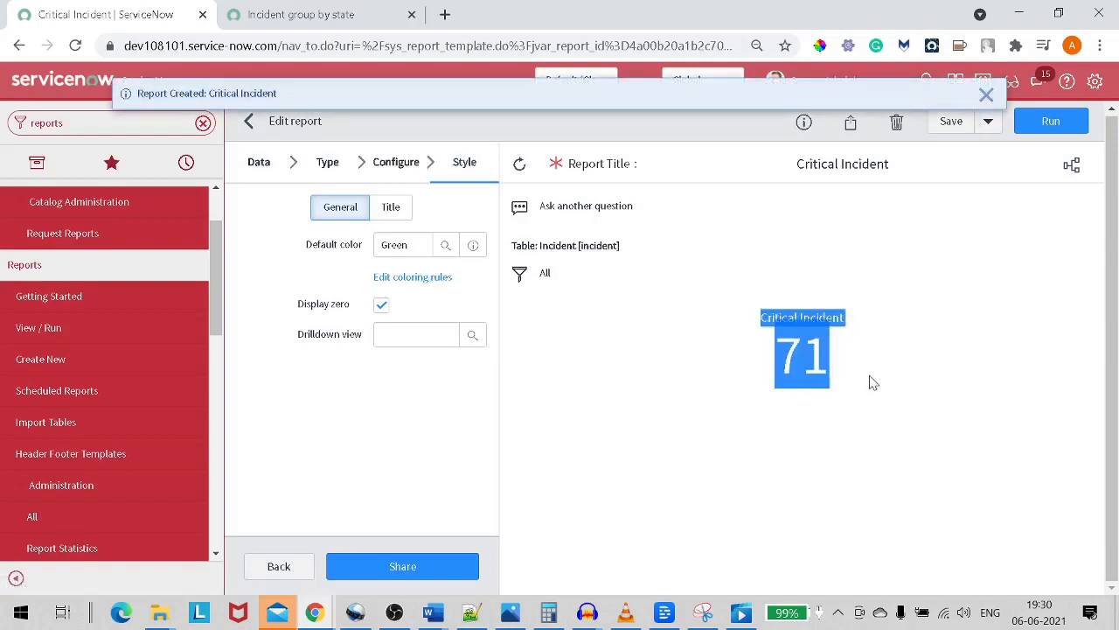
{"action": "left_click", "coordinate": [870, 381]}
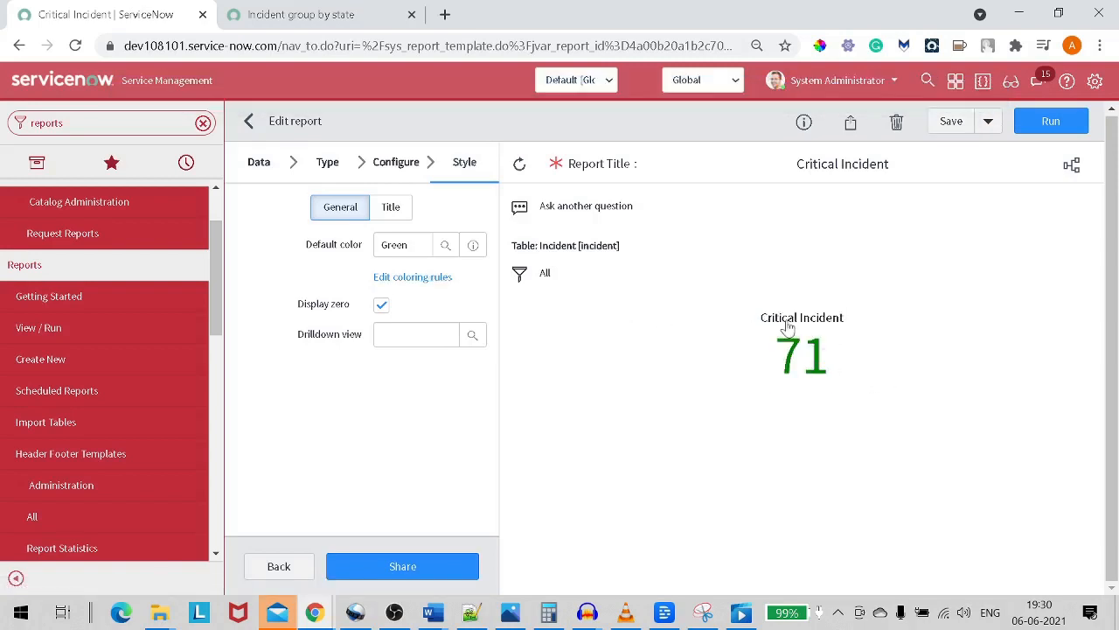
Add a coloring rule to the report that shows scores between 10 and 30 in Orange
{"action": "left_click", "coordinate": [408, 280]}
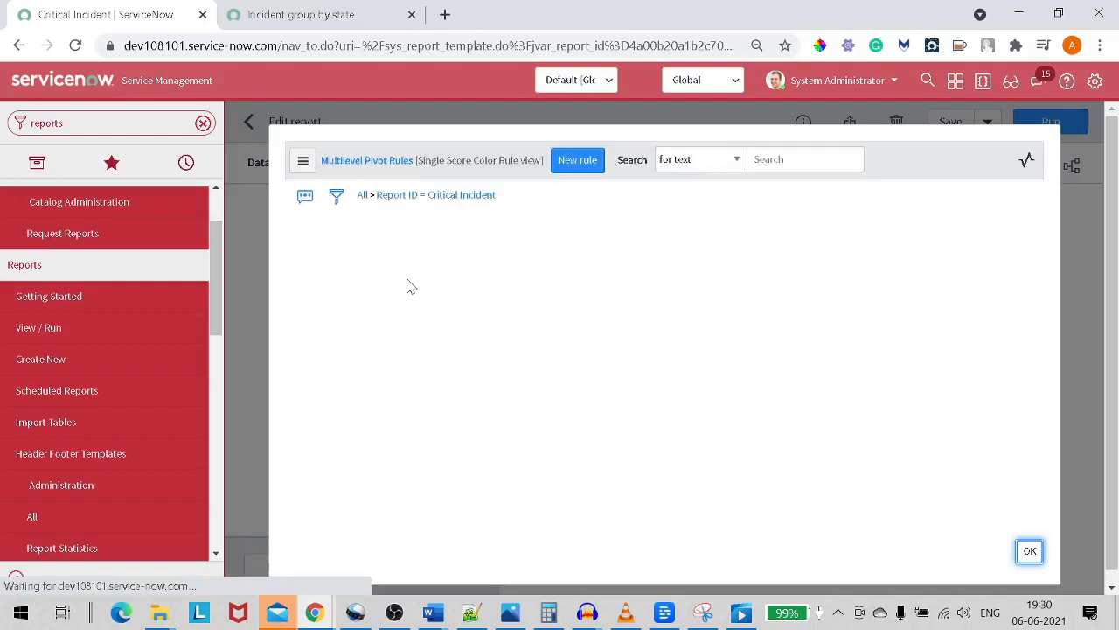
{"action": "left_click", "coordinate": [579, 162]}
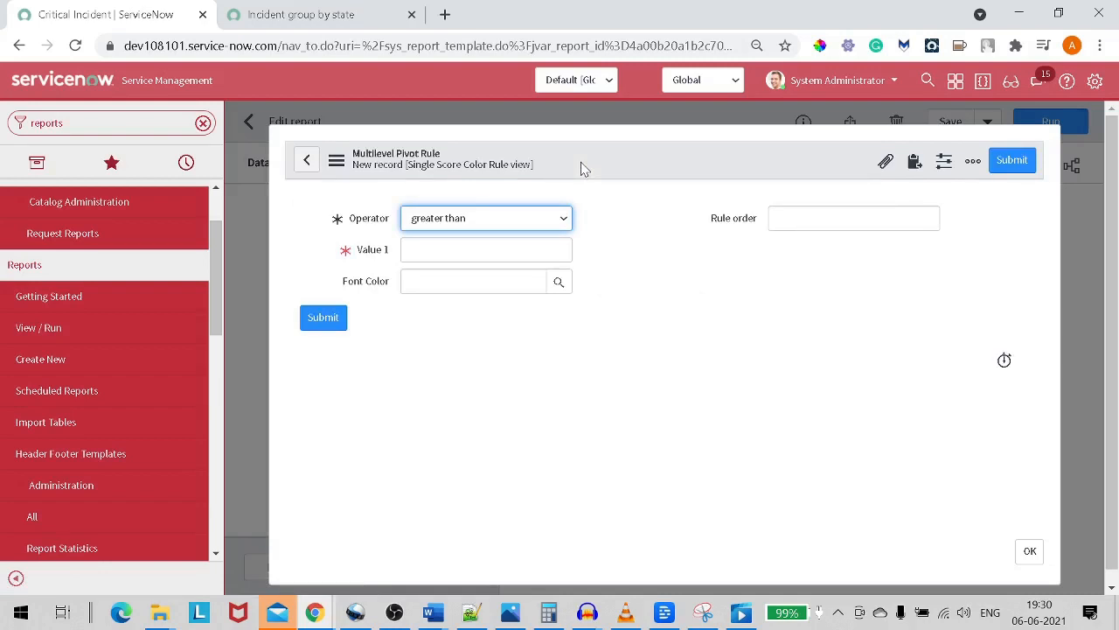
{"action": "left_click", "coordinate": [544, 224]}
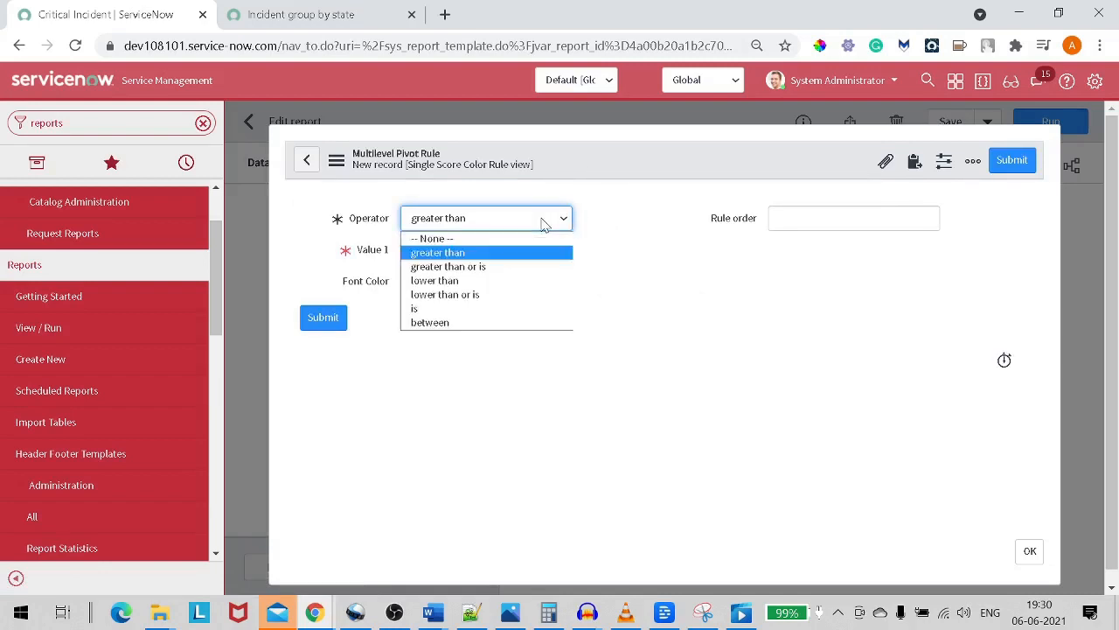
{"action": "left_click", "coordinate": [490, 323]}
{"action": "left_click", "coordinate": [564, 250]}
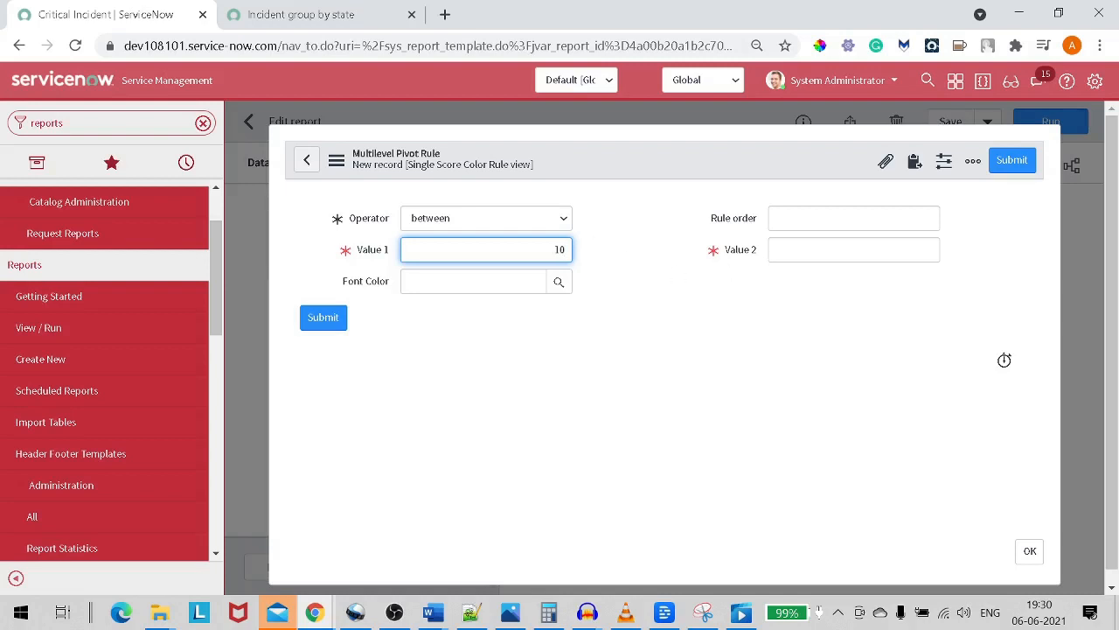
{"action": "key", "text": "Tab"}
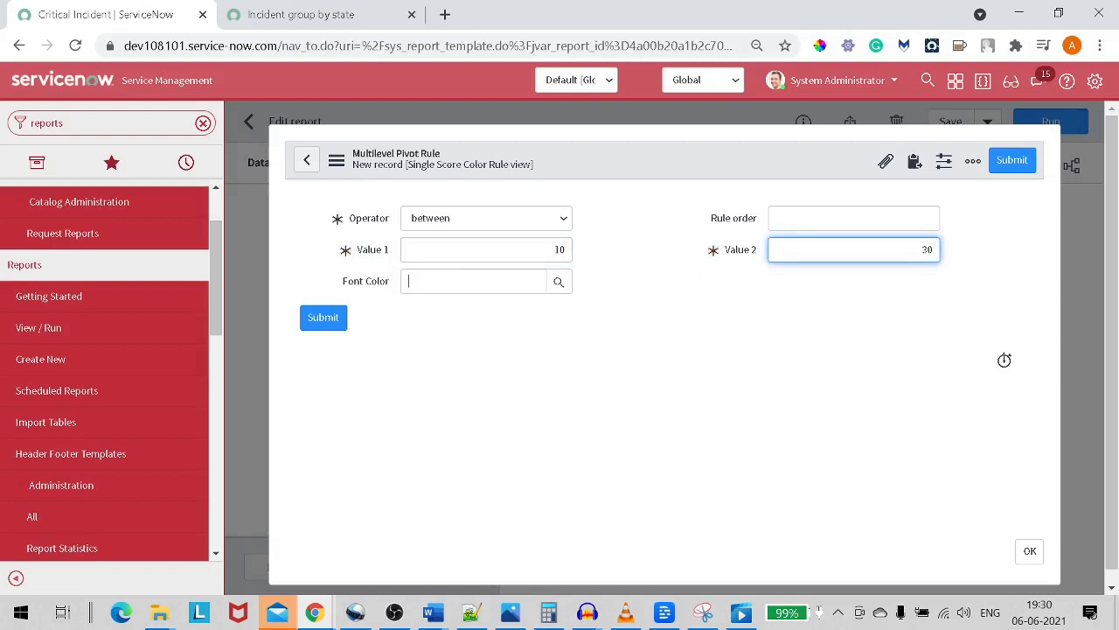
{"action": "type", "text": "orange"}
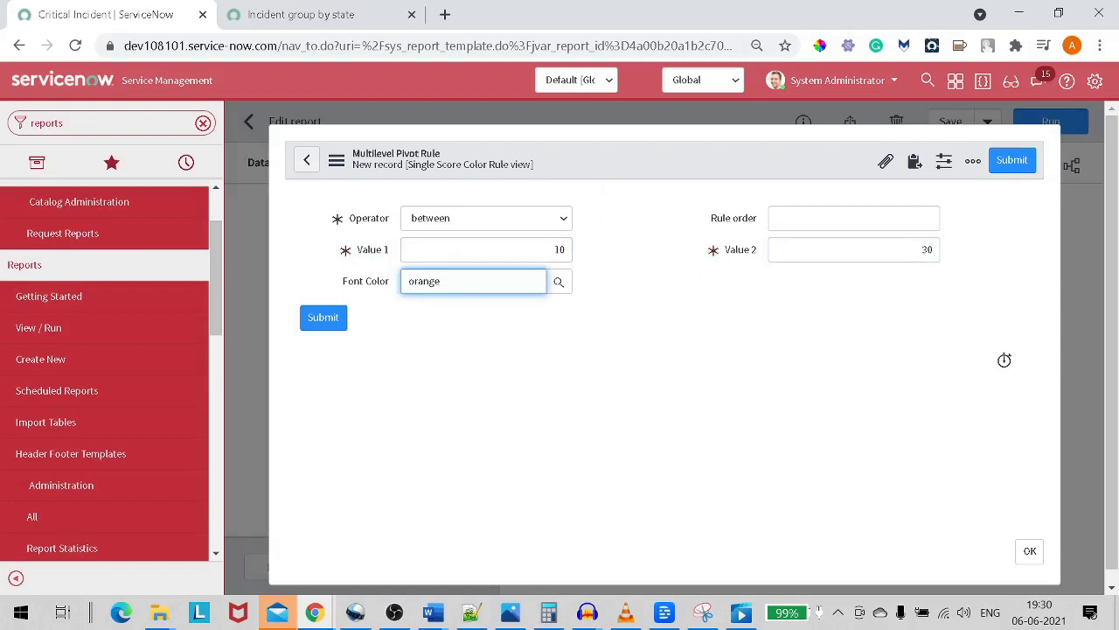
{"action": "left_click", "coordinate": [473, 300]}
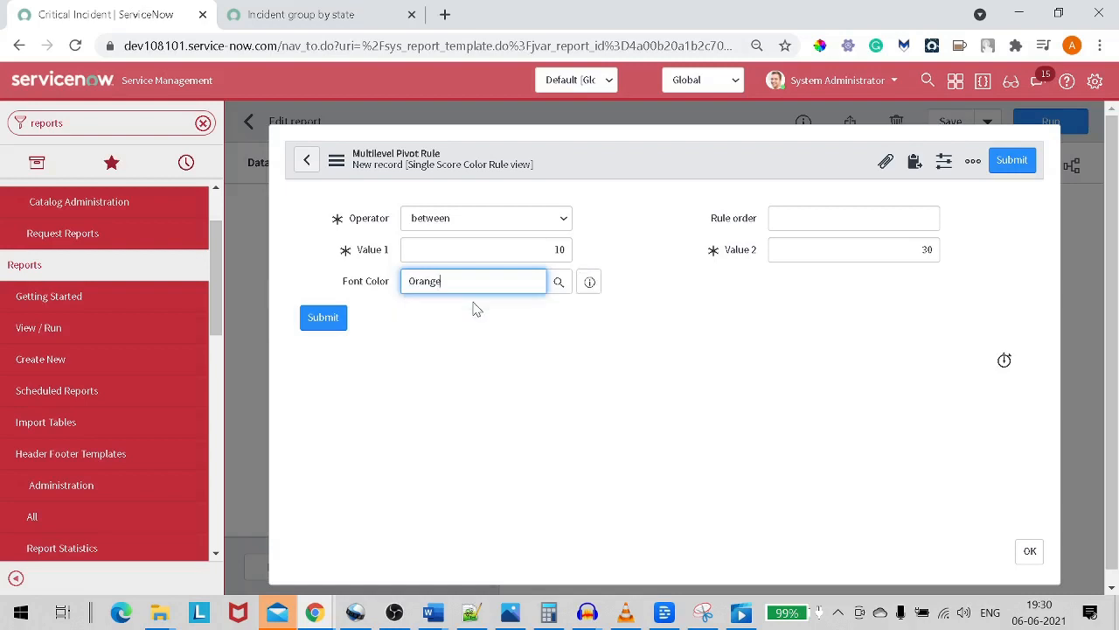
{"action": "left_click", "coordinate": [1033, 164]}
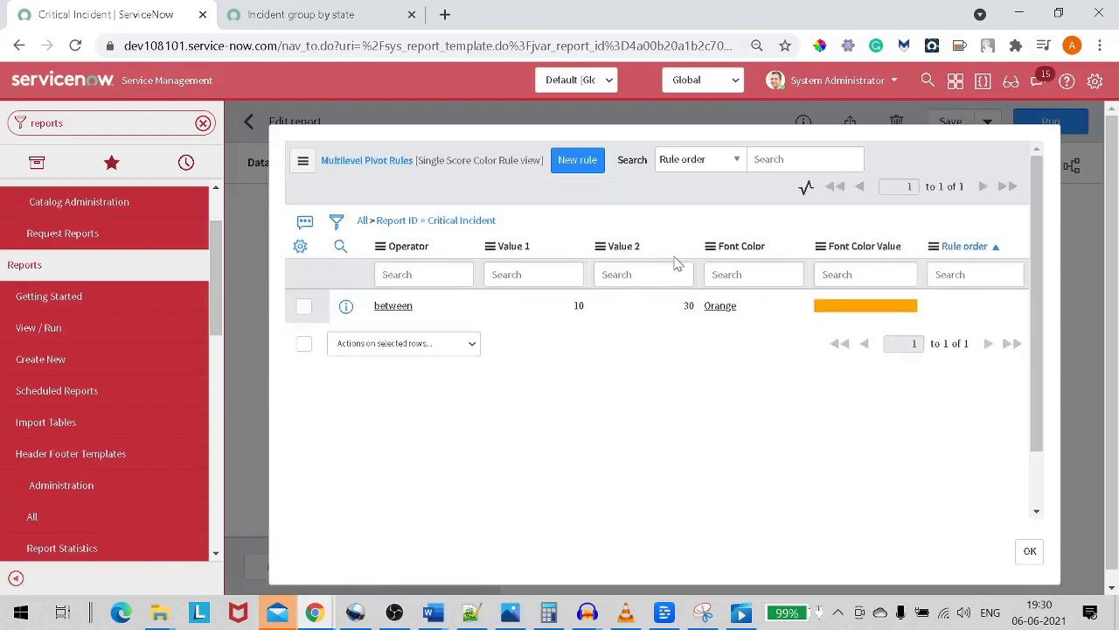
Add a second coloring rule that shows scores greater than 30 in Red, and close the coloring rules
{"action": "left_click", "coordinate": [591, 171]}
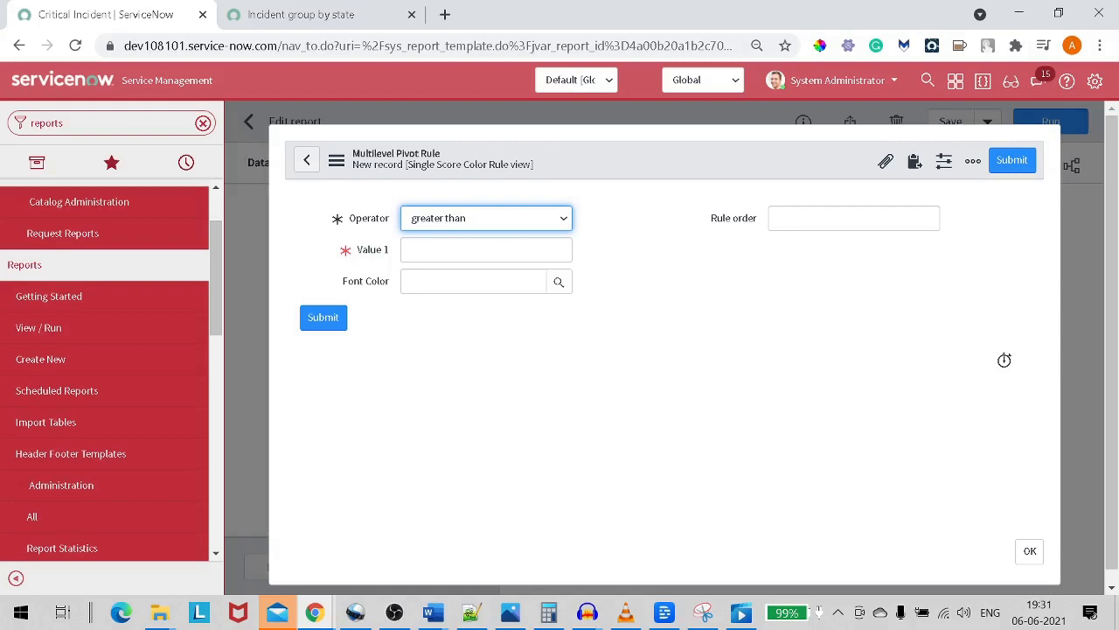
{"action": "left_click", "coordinate": [564, 250]}
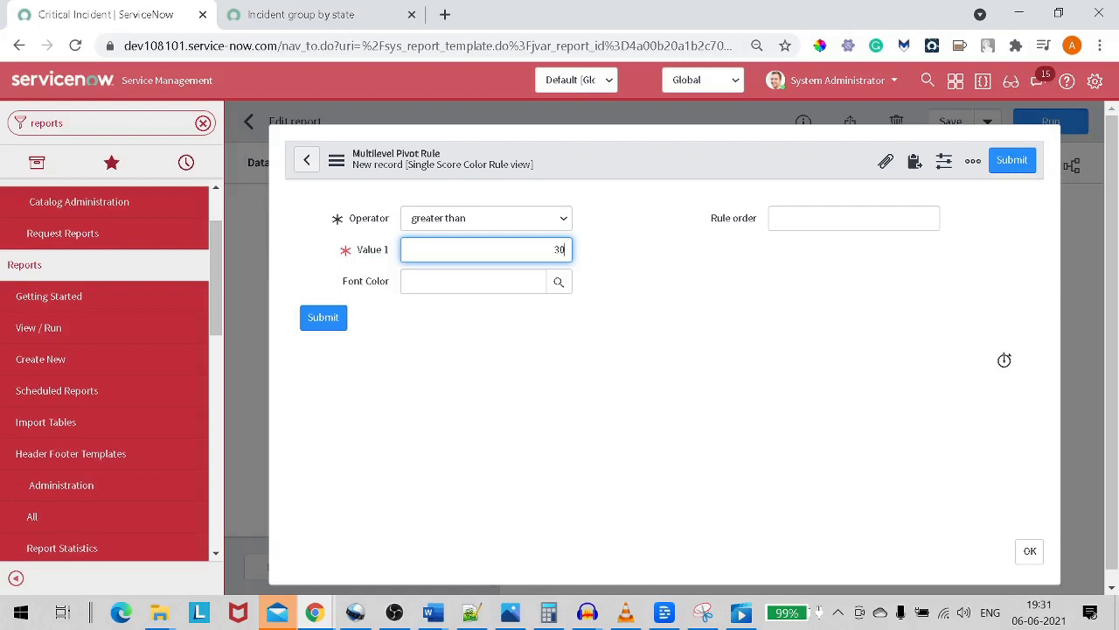
{"action": "left_click", "coordinate": [507, 281]}
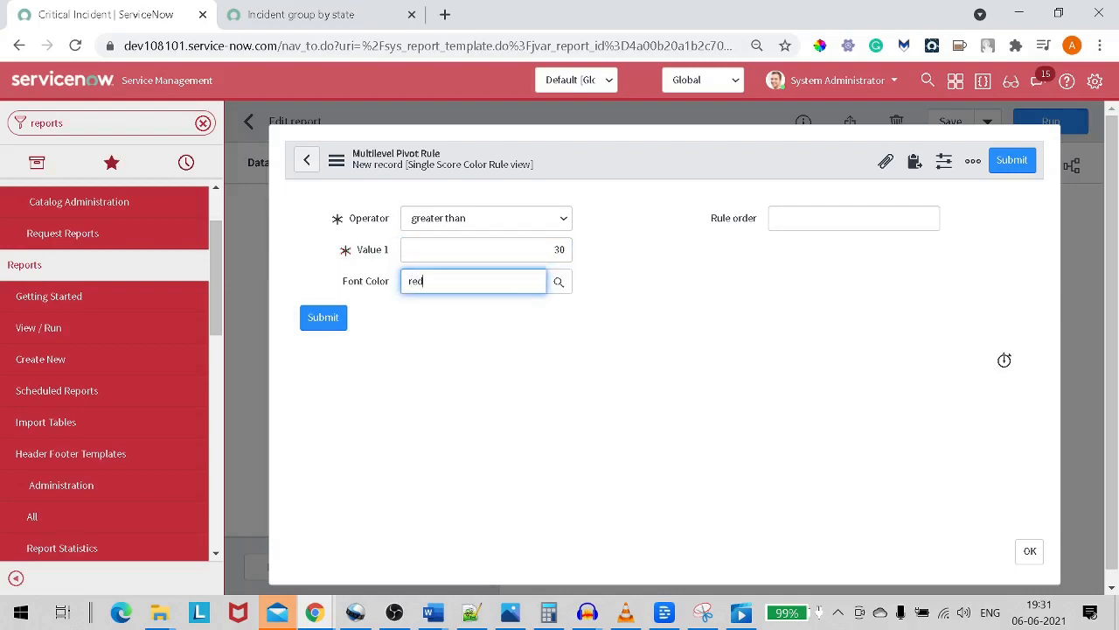
{"action": "left_click", "coordinate": [459, 303]}
{"action": "left_click", "coordinate": [1005, 160]}
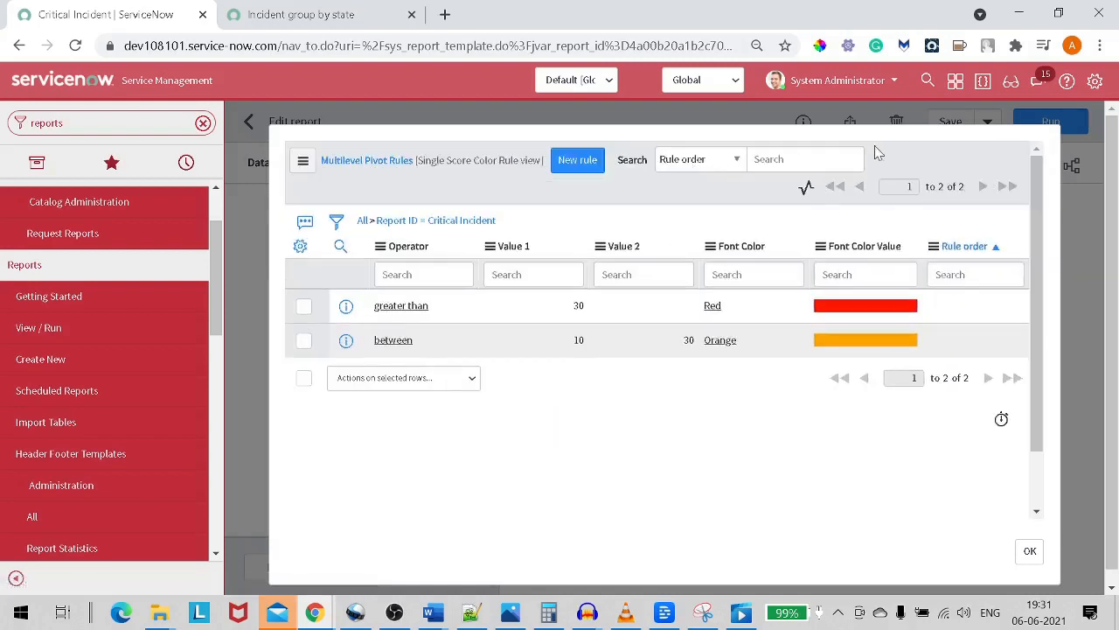
{"action": "left_click", "coordinate": [229, 248]}
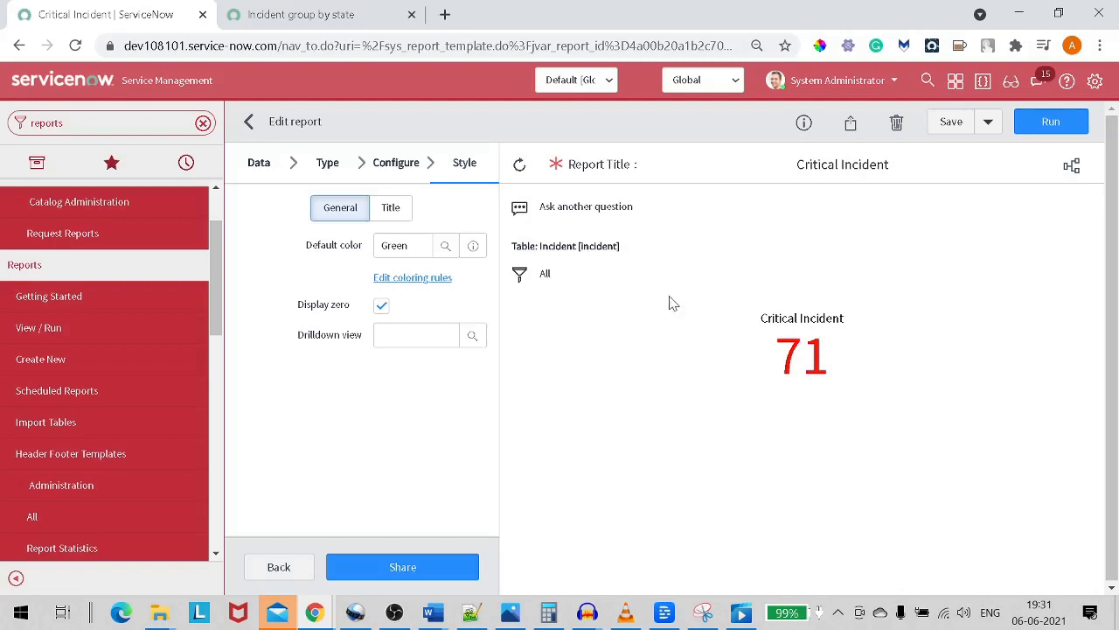
View the incident records behind the displayed score and return to the report
{"action": "mouse_move", "coordinate": [796, 366]}
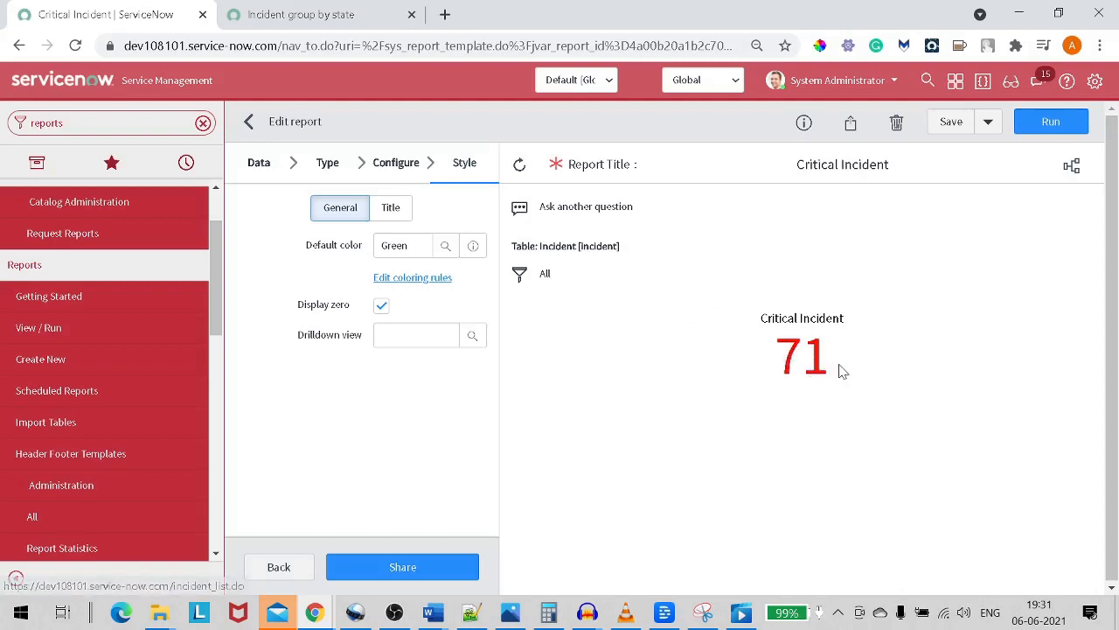
{"action": "left_click_drag", "start_coordinate": [826, 371], "coordinate": [773, 354]}
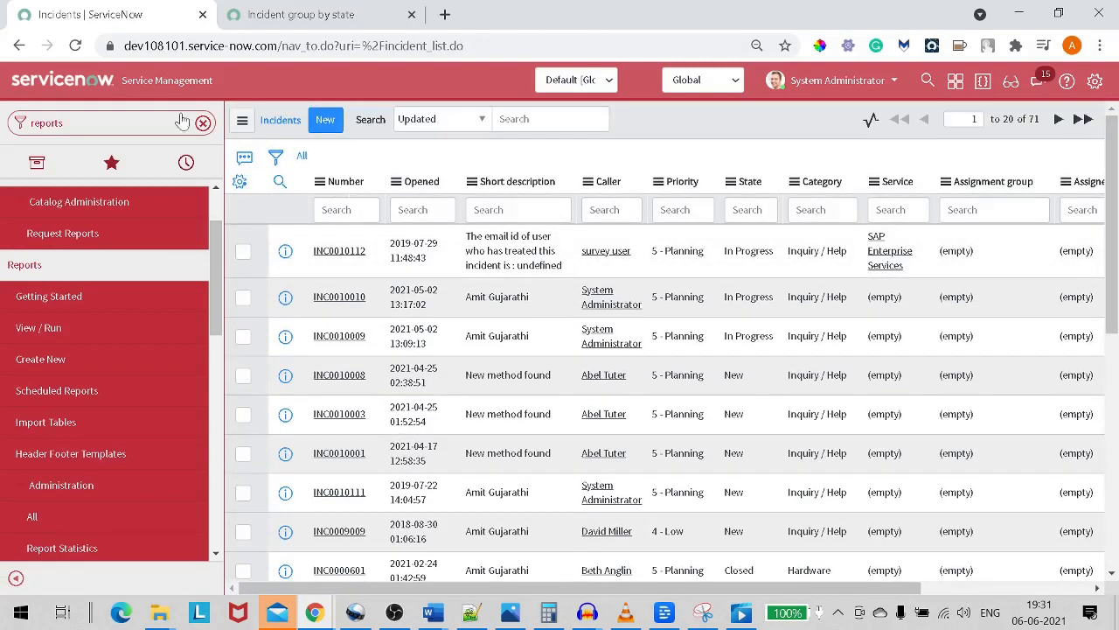
{"action": "left_click", "coordinate": [17, 45]}
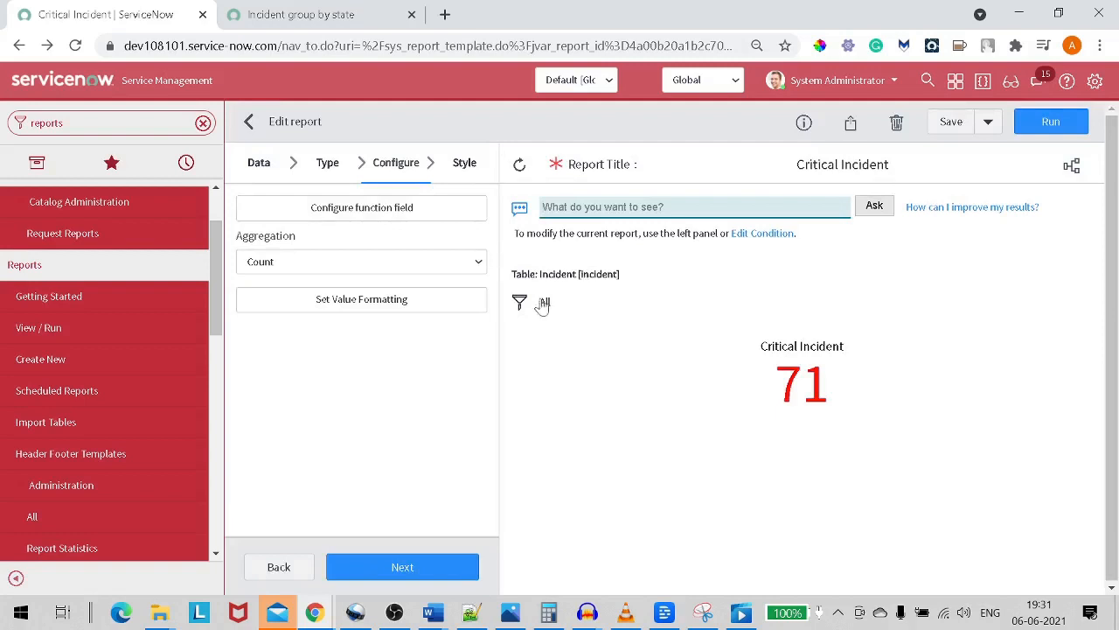
Add a filter condition to the report requiring Priority is 1 - Critical
{"action": "left_click", "coordinate": [519, 302]}
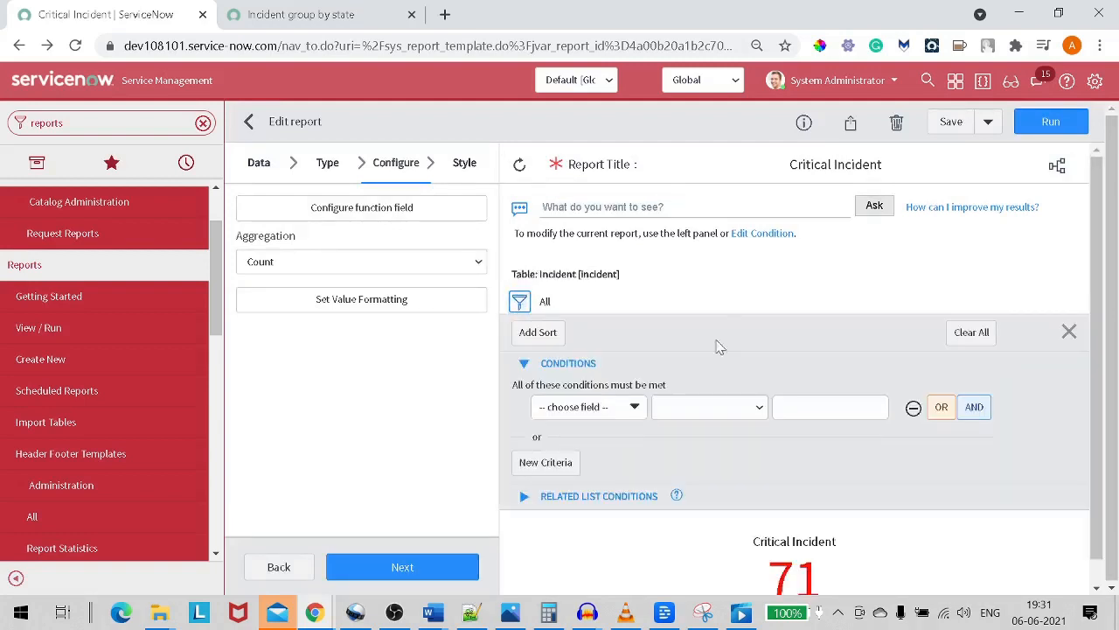
{"action": "scroll", "coordinate": [723, 296], "scroll_direction": "down", "scroll_amount": 1}
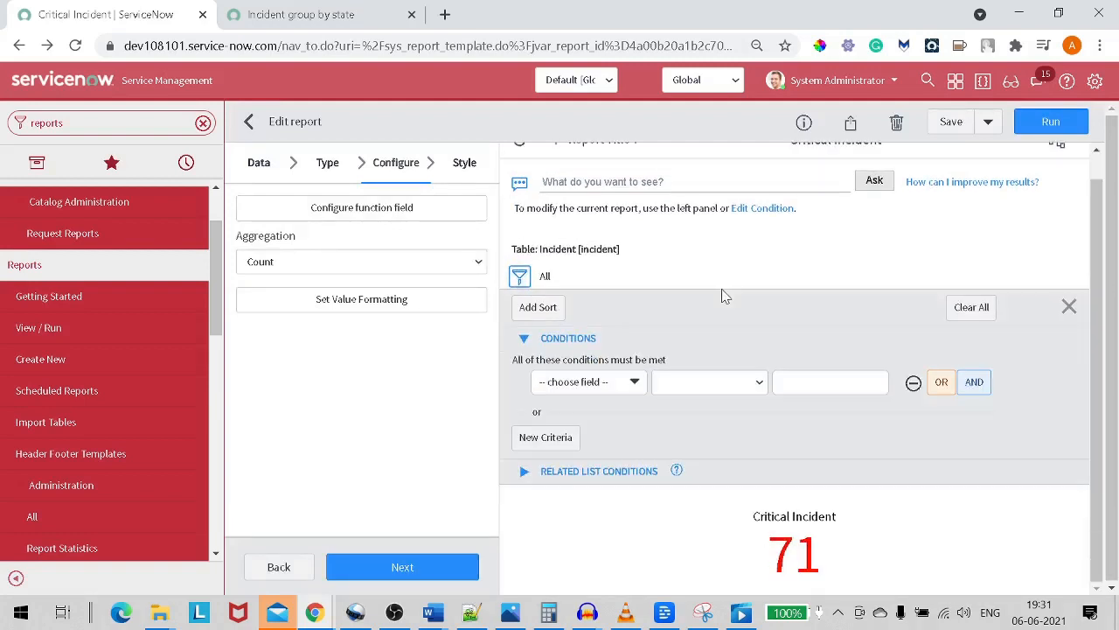
{"action": "left_click", "coordinate": [620, 382]}
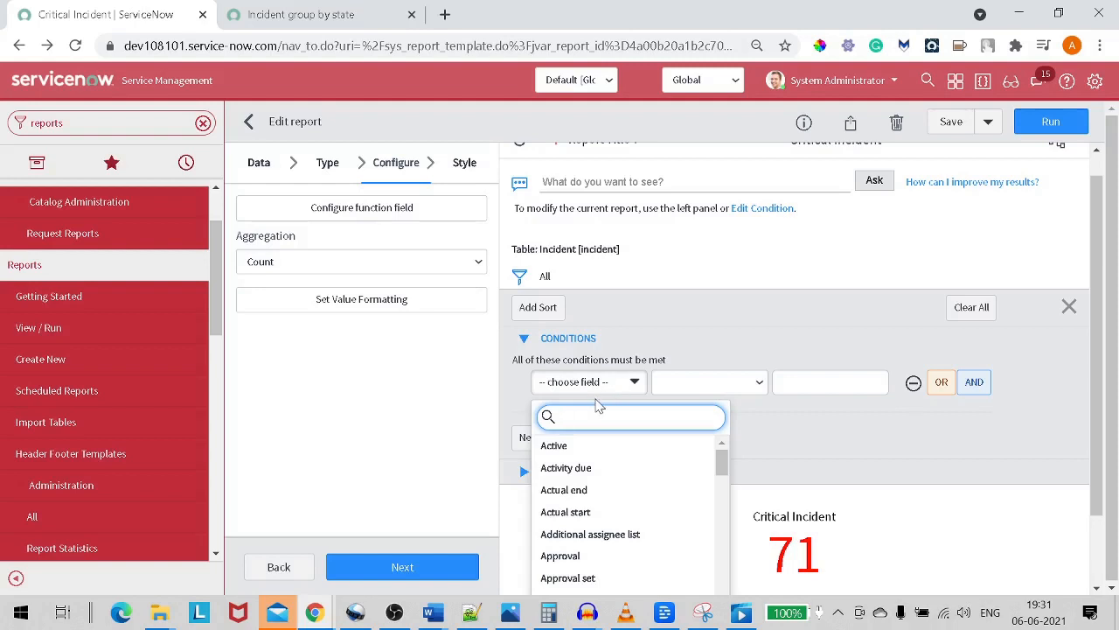
{"action": "type", "text": "pri"}
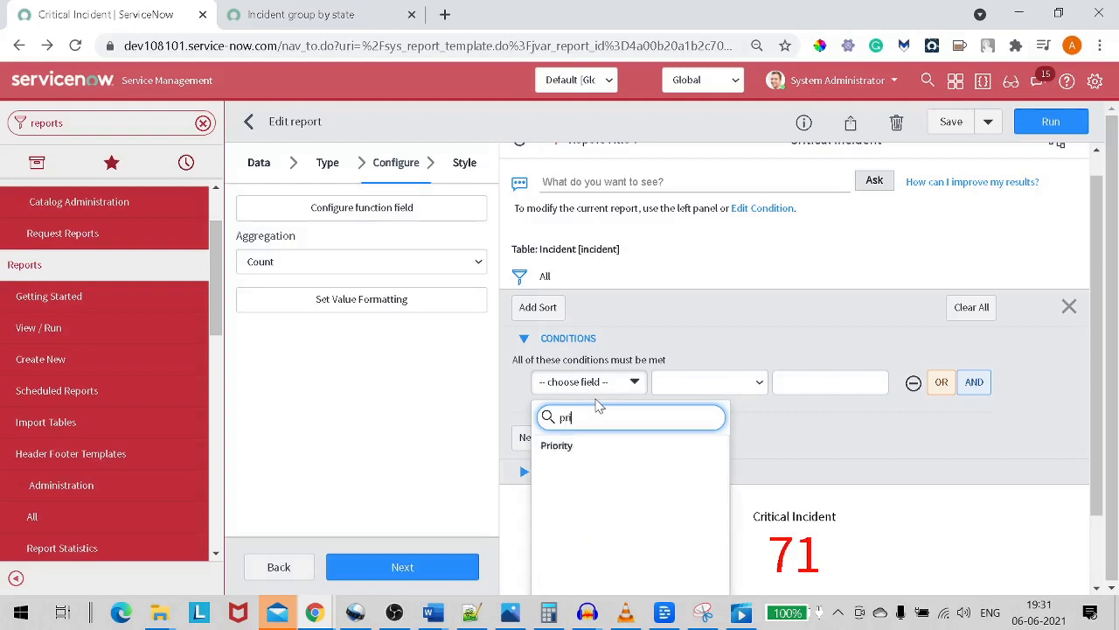
{"action": "left_click", "coordinate": [652, 447]}
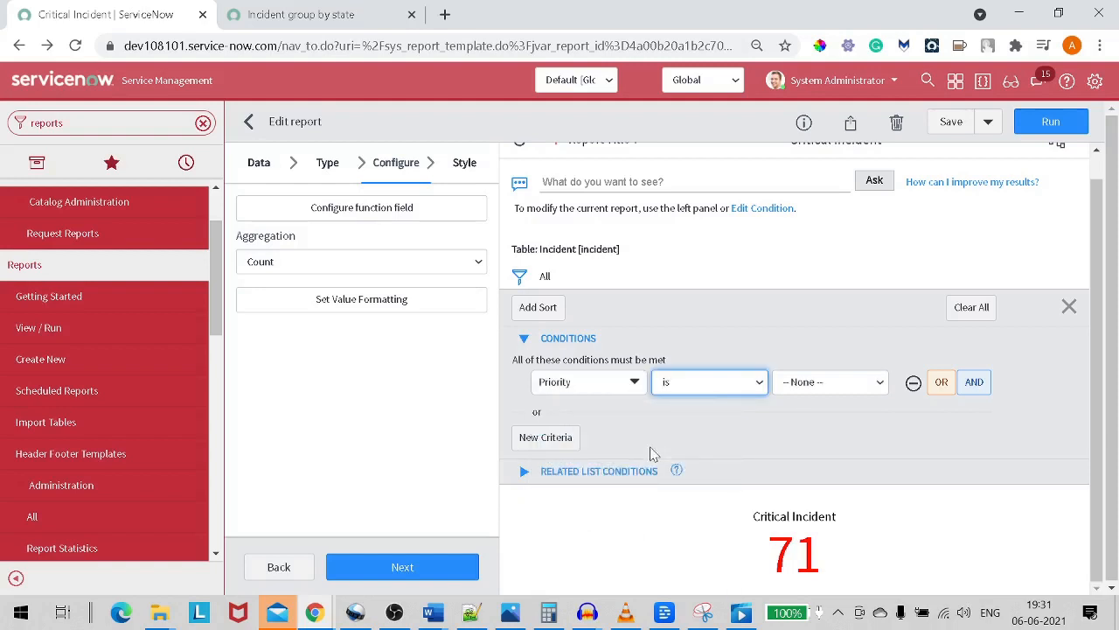
{"action": "left_click", "coordinate": [729, 397]}
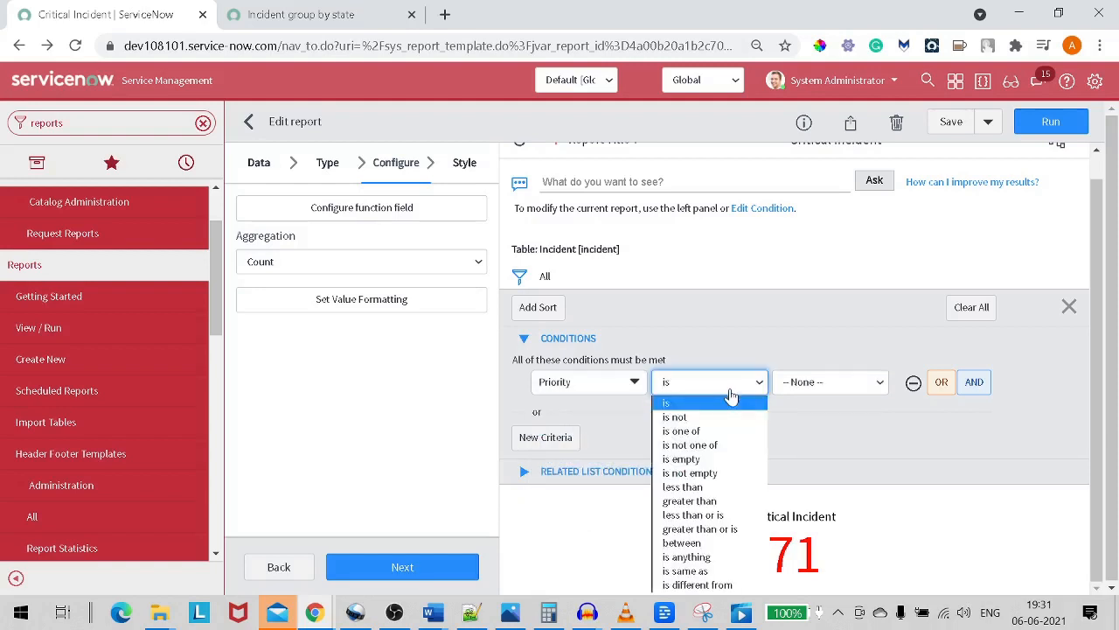
{"action": "left_click", "coordinate": [777, 384]}
{"action": "left_click", "coordinate": [793, 417]}
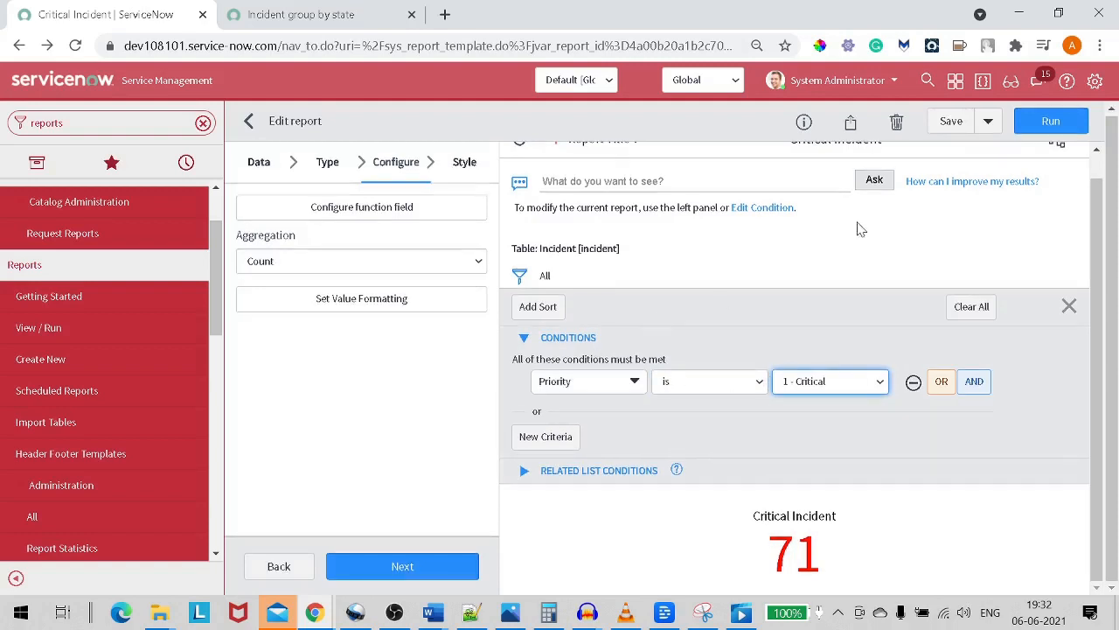
Run the filtered report, close its conditions, and save the report
{"action": "left_click", "coordinate": [1049, 120]}
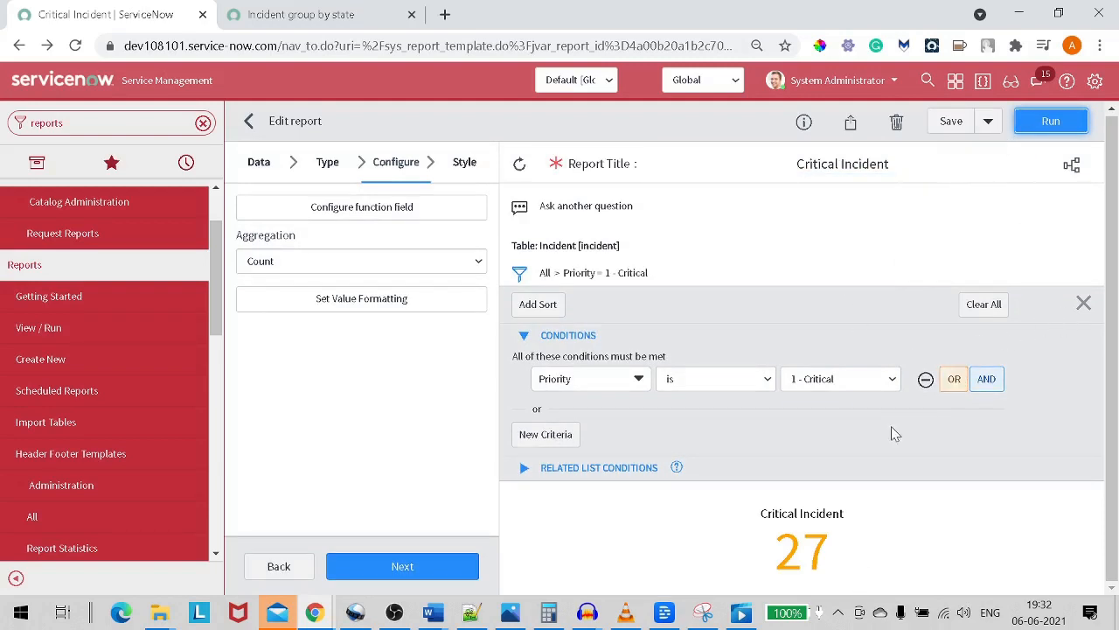
{"action": "left_click", "coordinate": [1084, 304]}
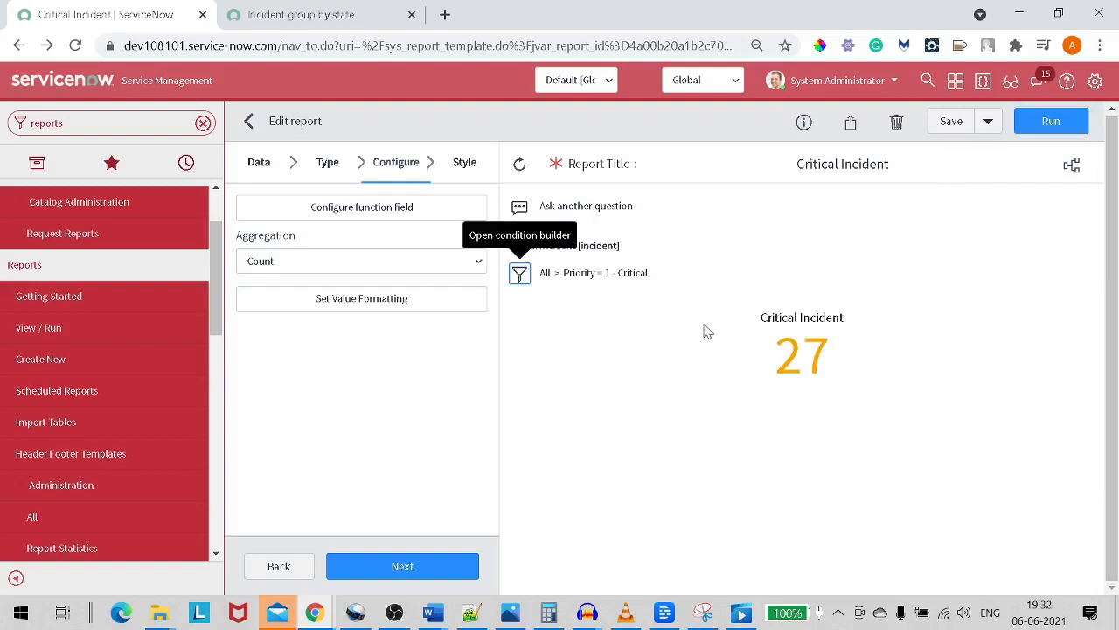
{"action": "left_click", "coordinate": [949, 125]}
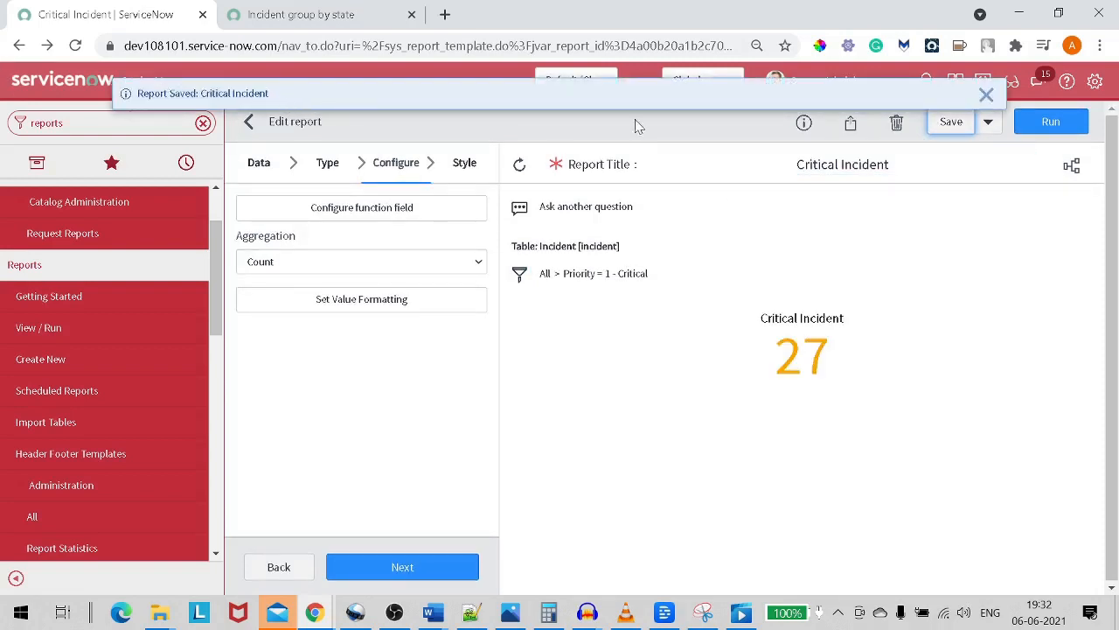
{"action": "left_click", "coordinate": [987, 94]}
Share the report with Everyone, requiring the itil role, save it, and close the sharing options
{"action": "left_click", "coordinate": [849, 124]}
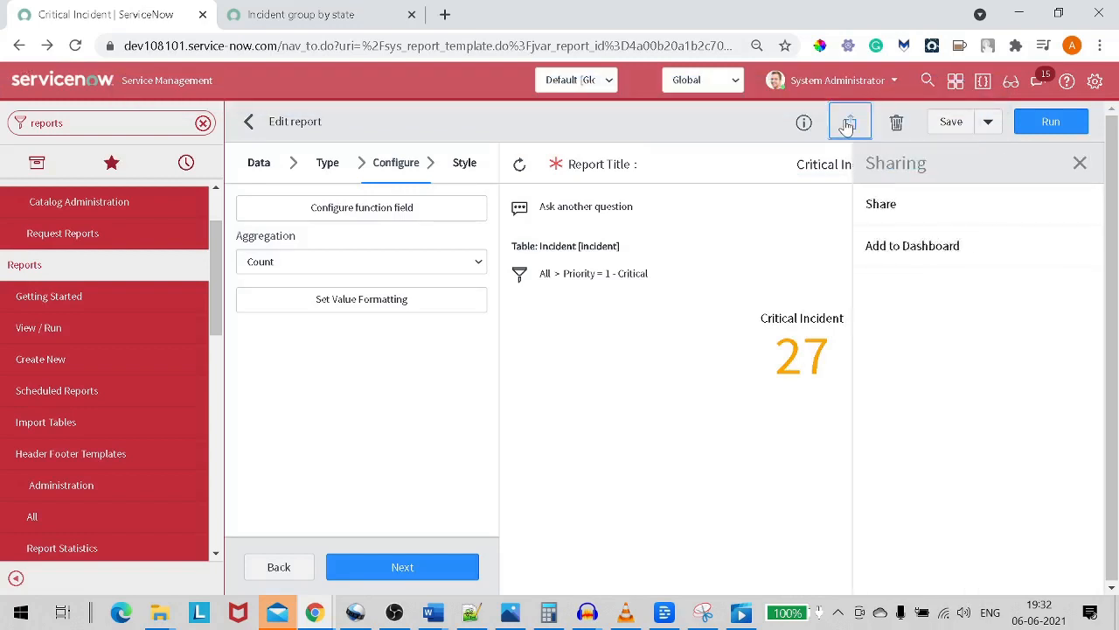
{"action": "left_click", "coordinate": [905, 210]}
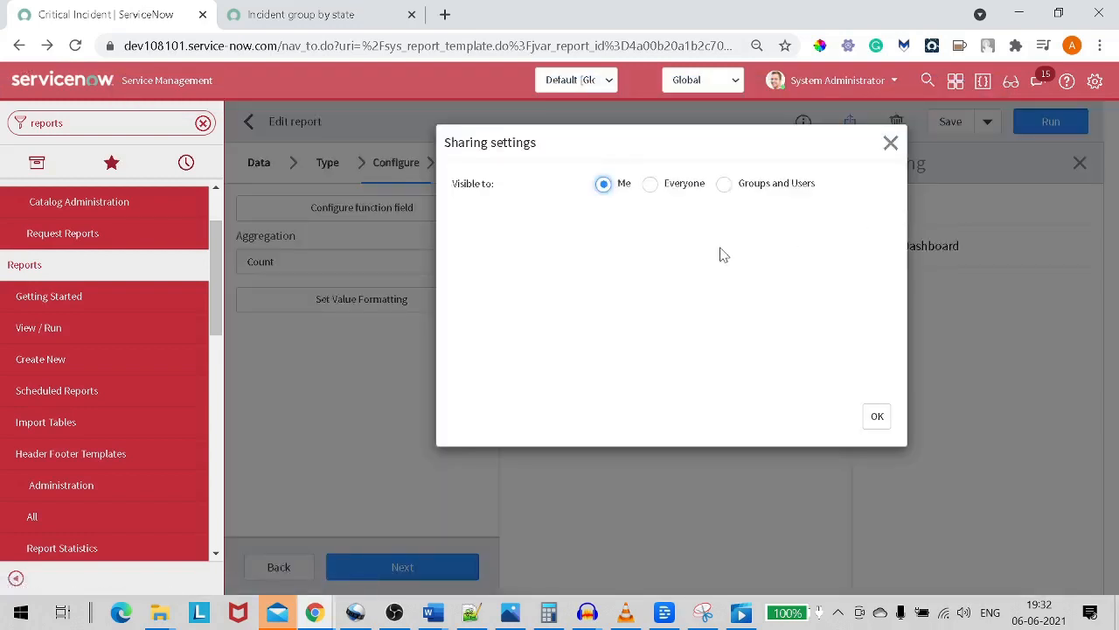
{"action": "left_click", "coordinate": [652, 186]}
{"action": "left_click", "coordinate": [686, 217]}
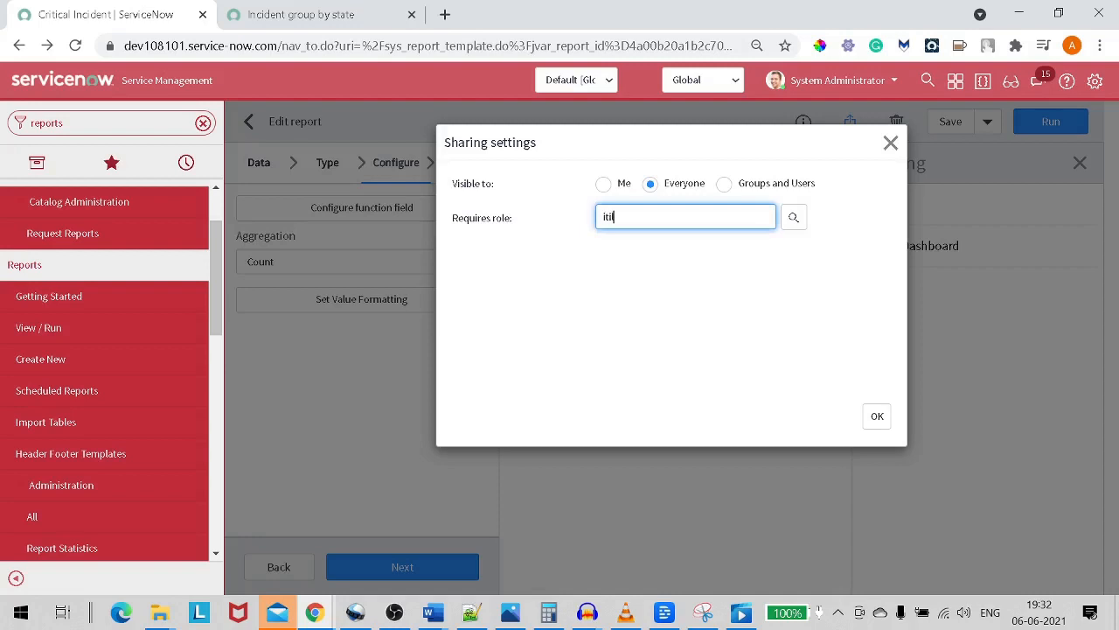
{"action": "type", "text": "itil"}
{"action": "left_click", "coordinate": [652, 238]}
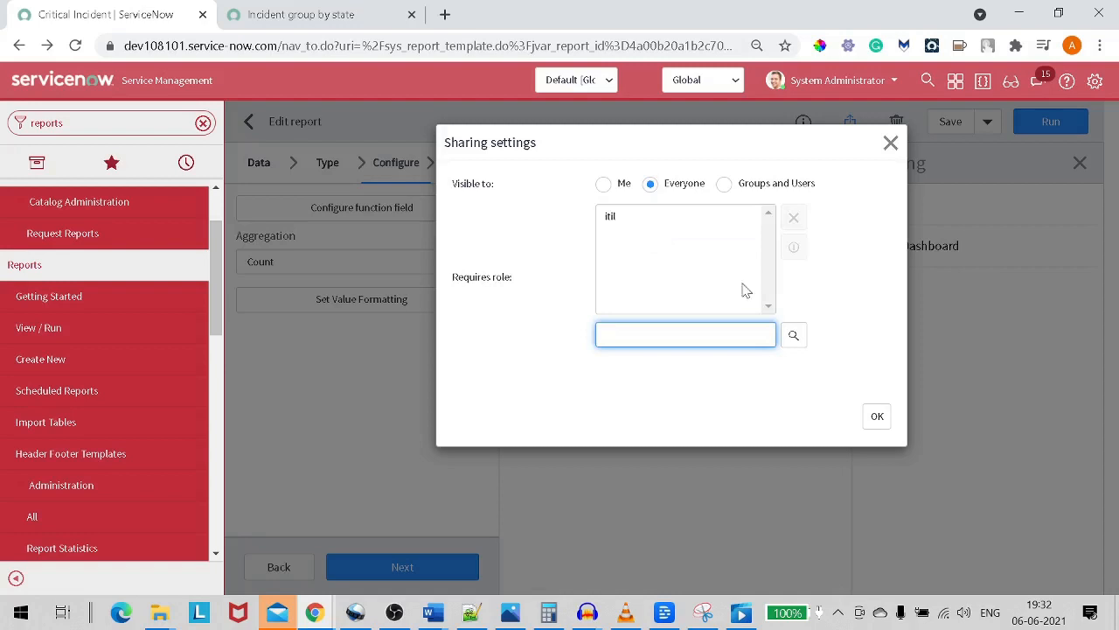
{"action": "left_click", "coordinate": [878, 416]}
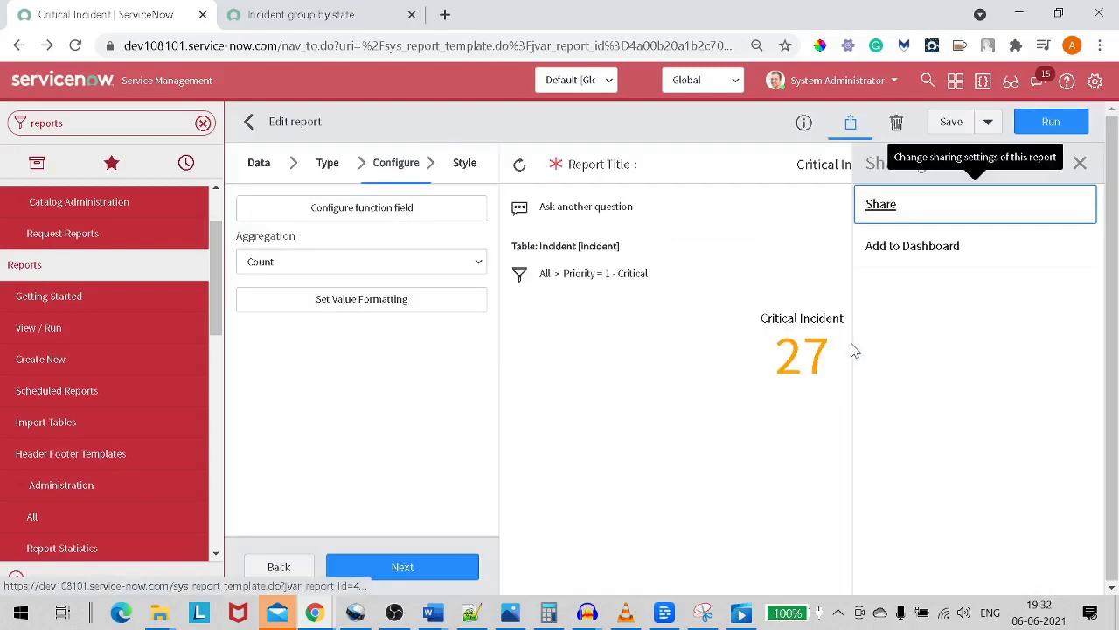
{"action": "left_click", "coordinate": [948, 122]}
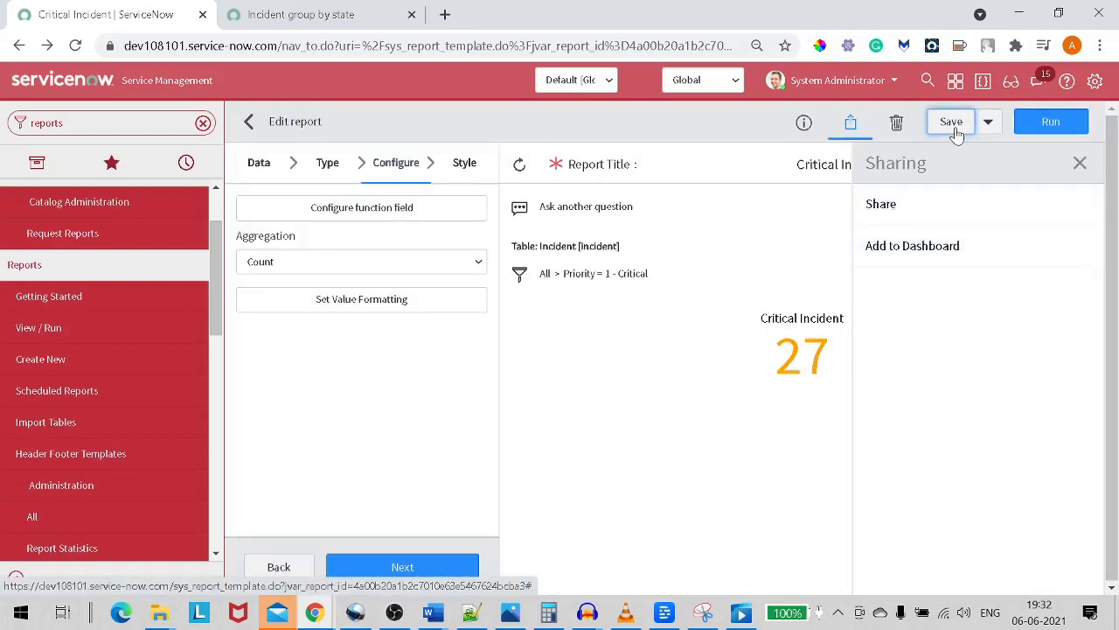
{"action": "left_click", "coordinate": [1081, 165]}
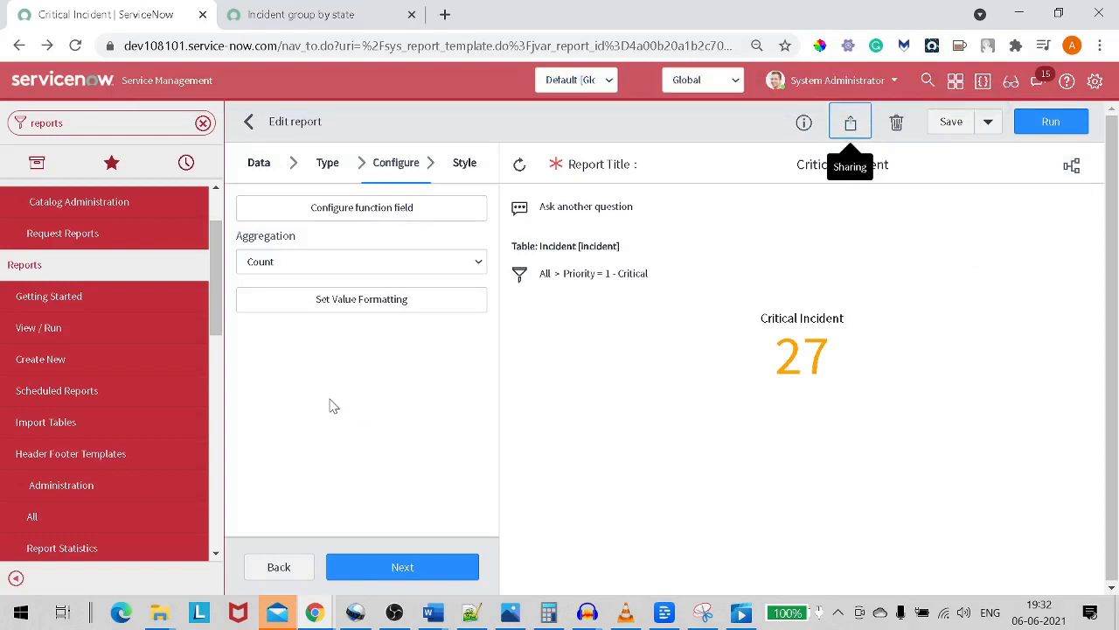
Create a new report named "Active Incidents"
{"action": "left_click", "coordinate": [71, 359]}
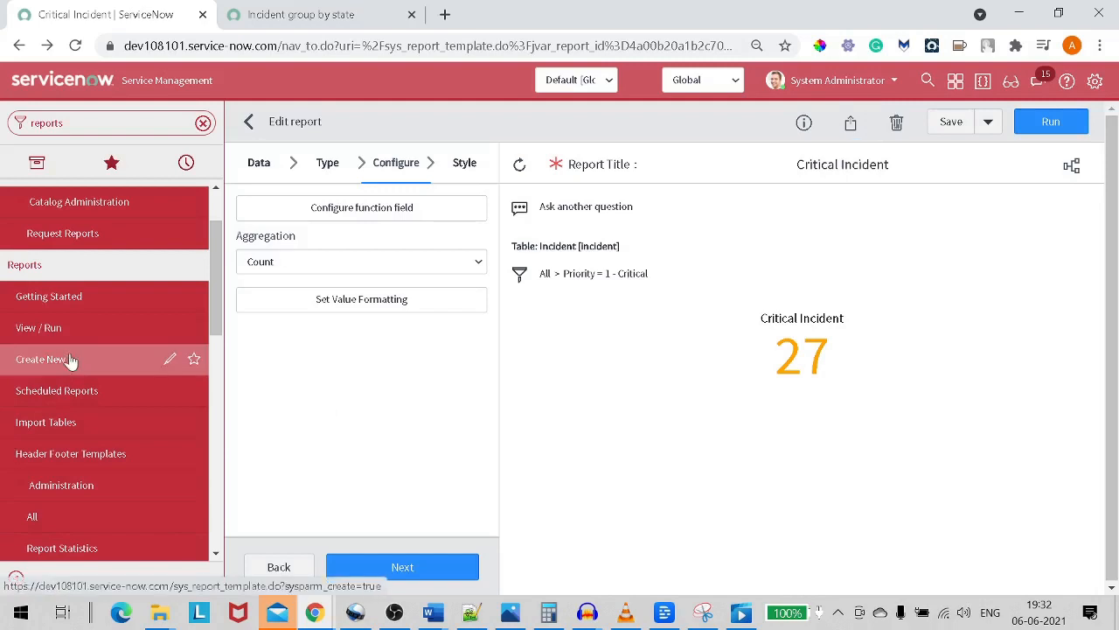
{"action": "left_click", "coordinate": [72, 360]}
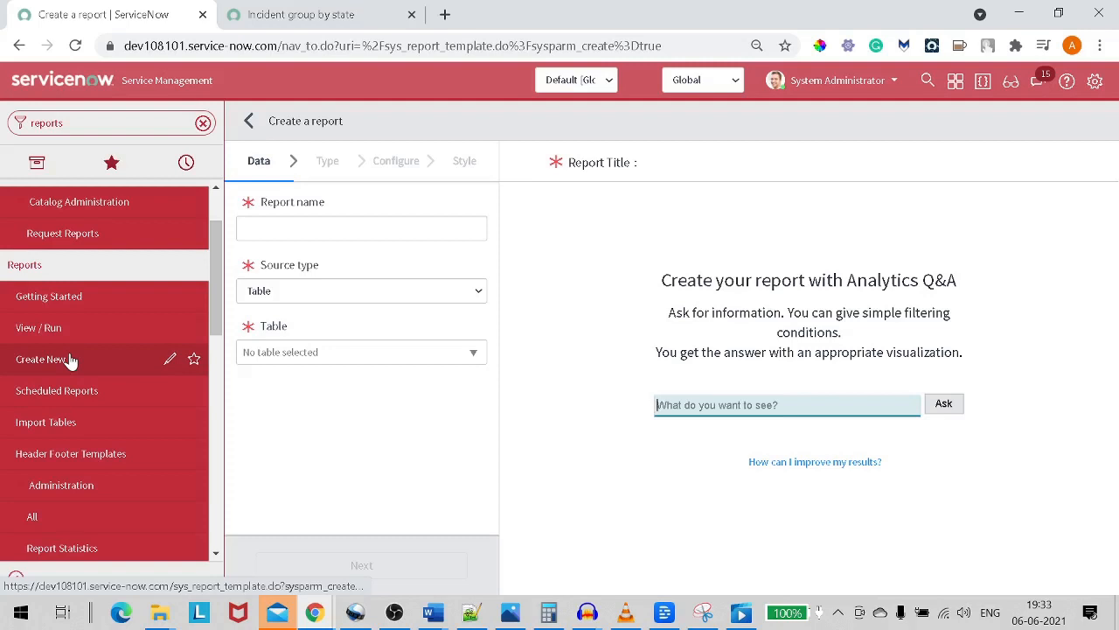
{"action": "left_click", "coordinate": [306, 229]}
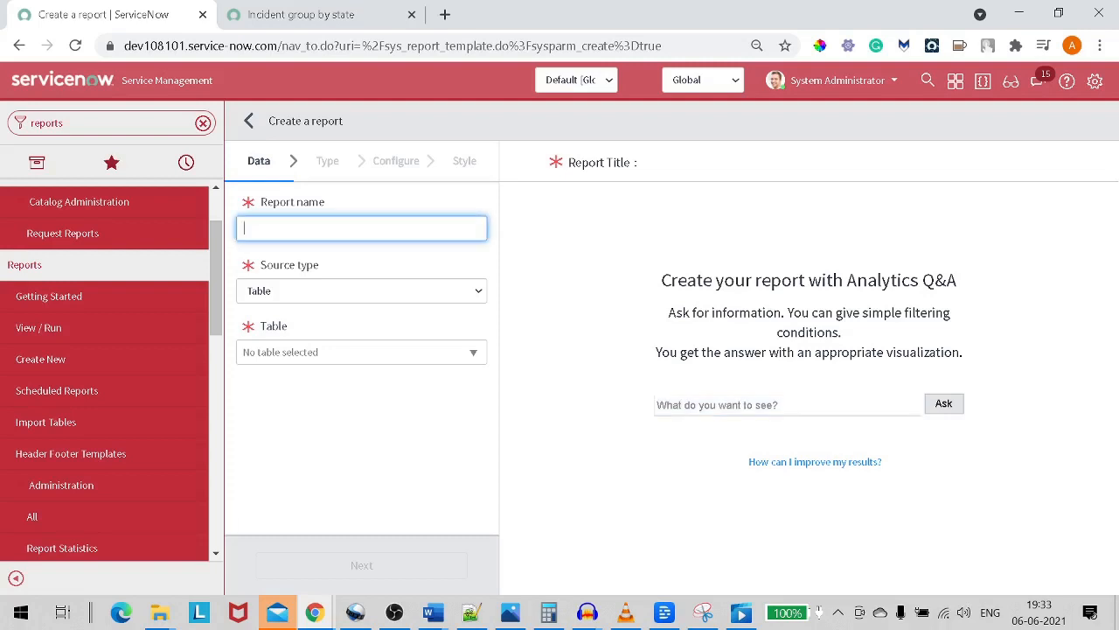
{"action": "type", "text": "Active INcidents"}
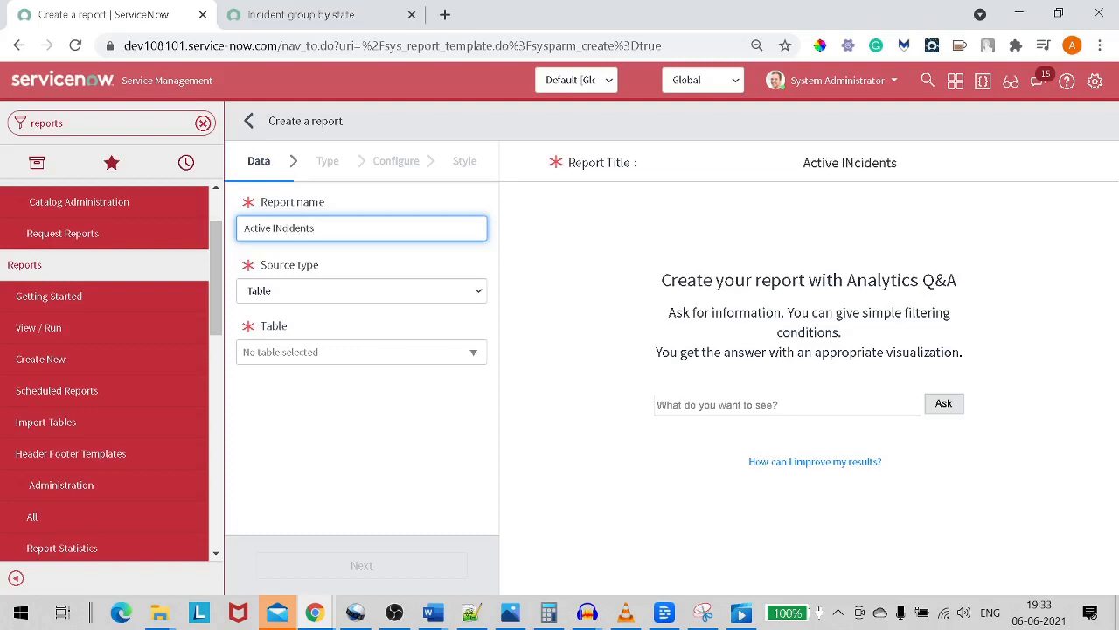
{"action": "key", "text": "BackSpace"}
{"action": "key", "text": "BackSpace"}
{"action": "key", "text": "BackSpace"}
{"action": "key", "text": "BackSpace"}
{"action": "key", "text": "BackSpace"}
{"action": "key", "text": "BackSpace"}
{"action": "key", "text": "BackSpace"}
{"action": "key", "text": "BackSpace"}
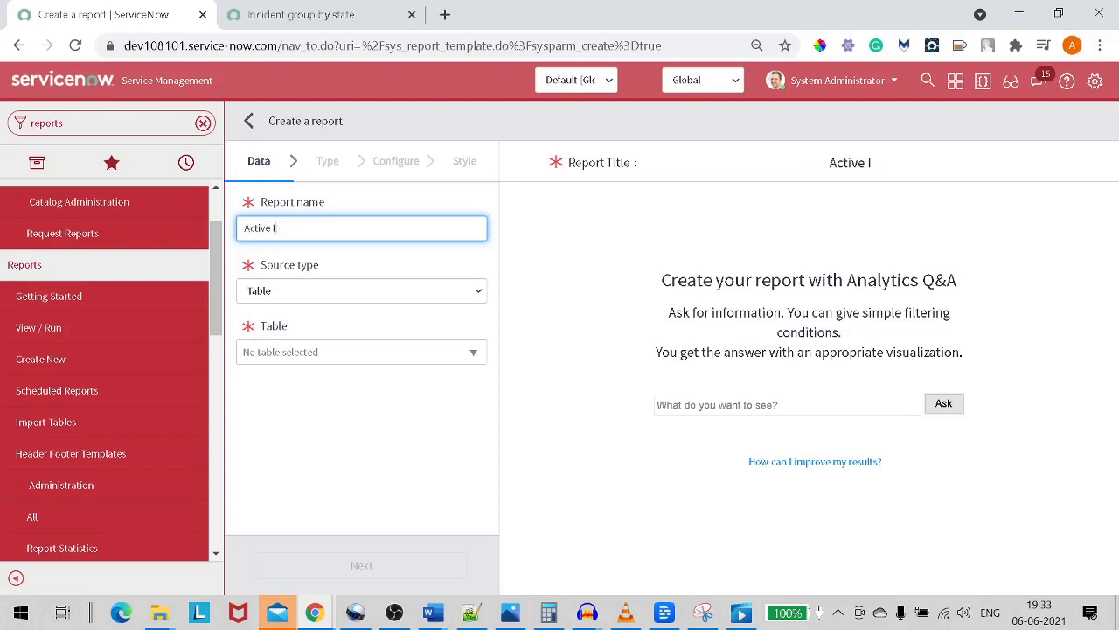
{"action": "type", "text": "ncidents"}
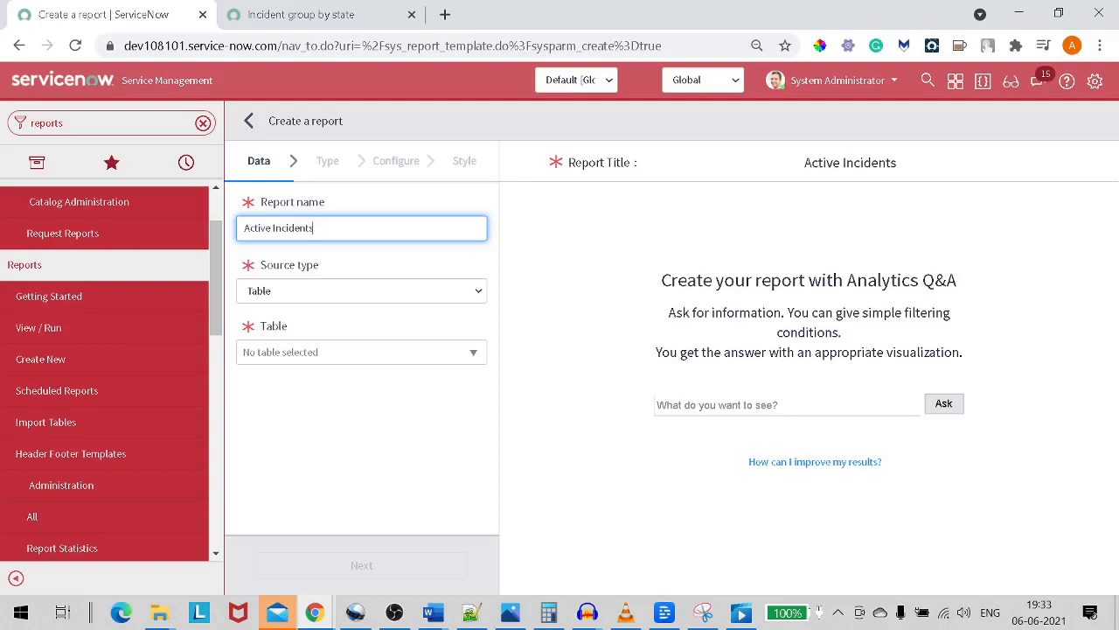
Set the report's source type to Table and choose the Incident [incident] table
{"action": "left_click", "coordinate": [342, 292]}
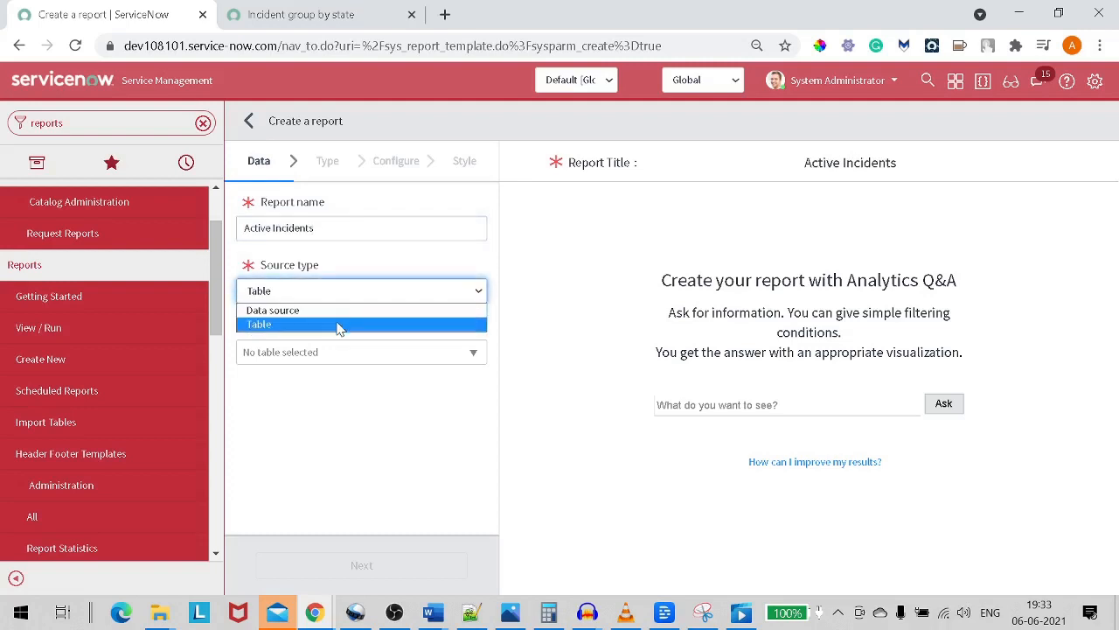
{"action": "left_click", "coordinate": [337, 322]}
{"action": "left_click", "coordinate": [341, 353]}
{"action": "type", "text": "inc"}
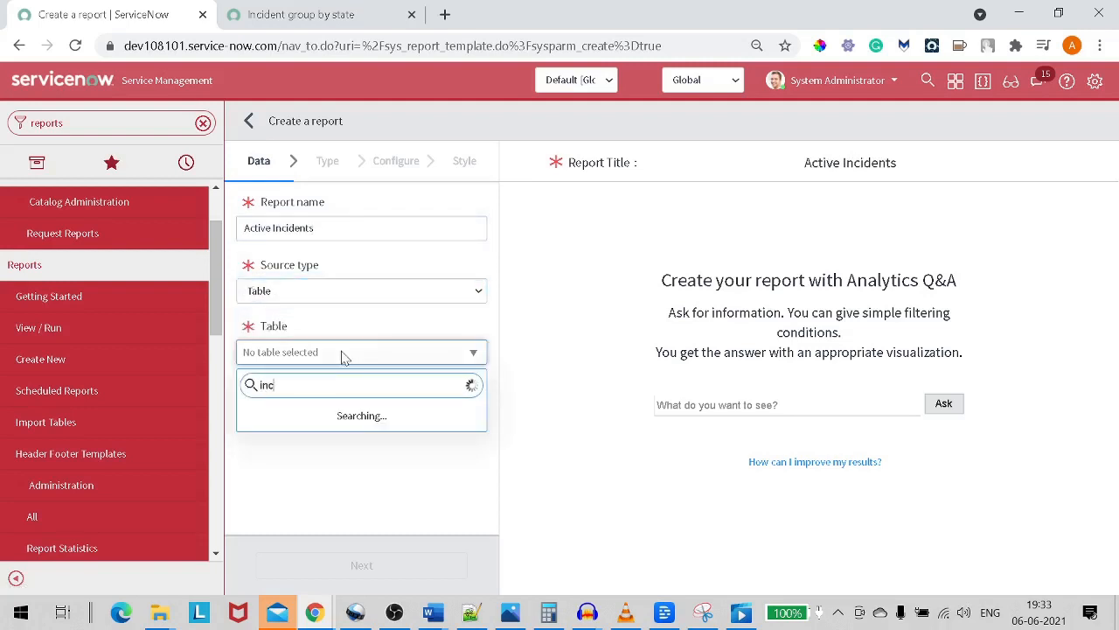
{"action": "type", "text": "ident"}
{"action": "left_click", "coordinate": [316, 434]}
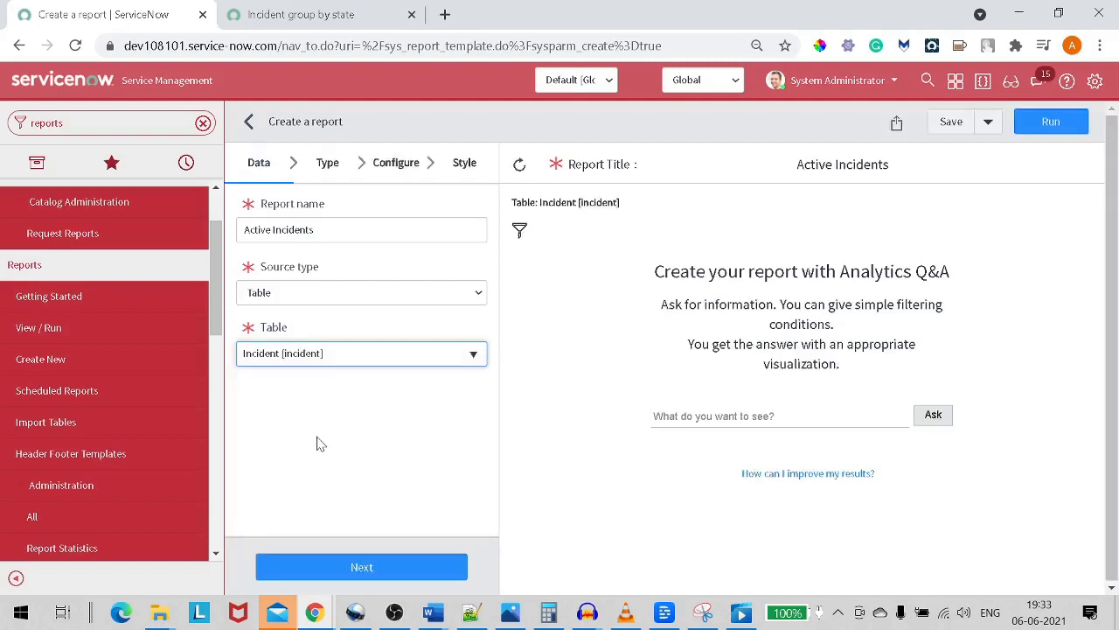
Keep the default list visualization and advance the report setup through Type and Configure to the Style stage
{"action": "left_click", "coordinate": [389, 567]}
{"action": "scroll", "coordinate": [424, 351], "scroll_direction": "down", "scroll_amount": 3}
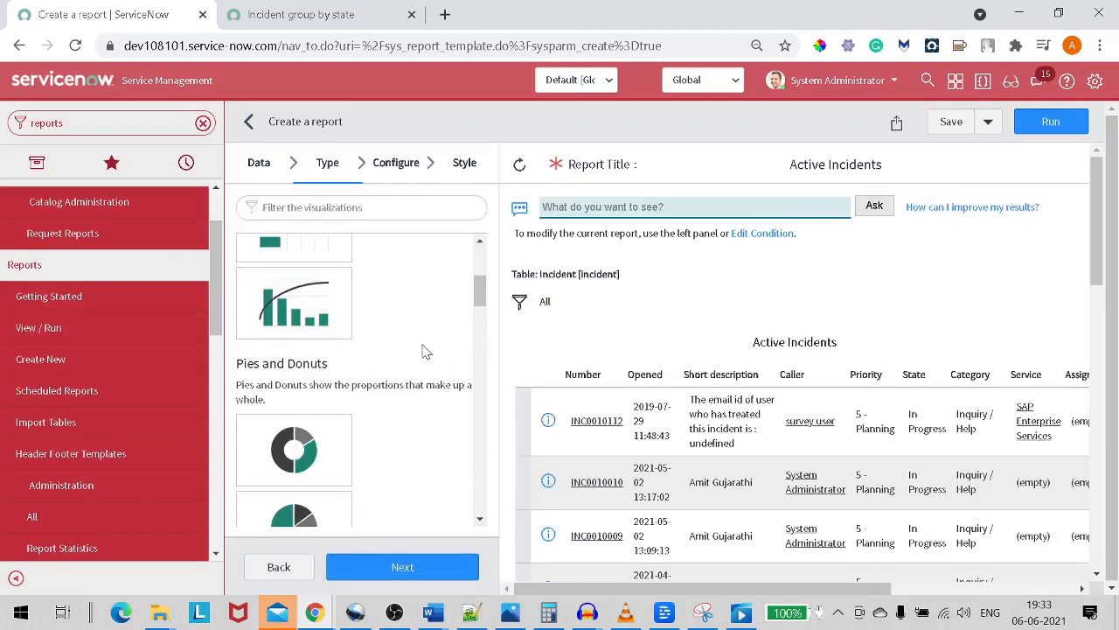
{"action": "scroll", "coordinate": [423, 350], "scroll_direction": "up", "scroll_amount": 2}
{"action": "scroll", "coordinate": [411, 404], "scroll_direction": "up", "scroll_amount": 2}
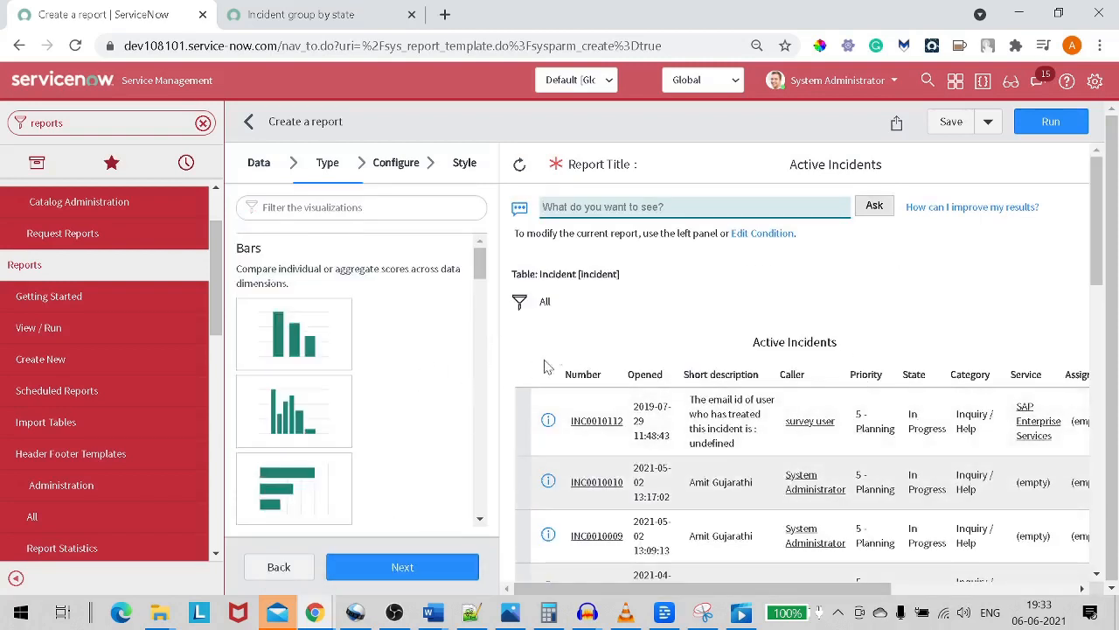
{"action": "left_click", "coordinate": [423, 569]}
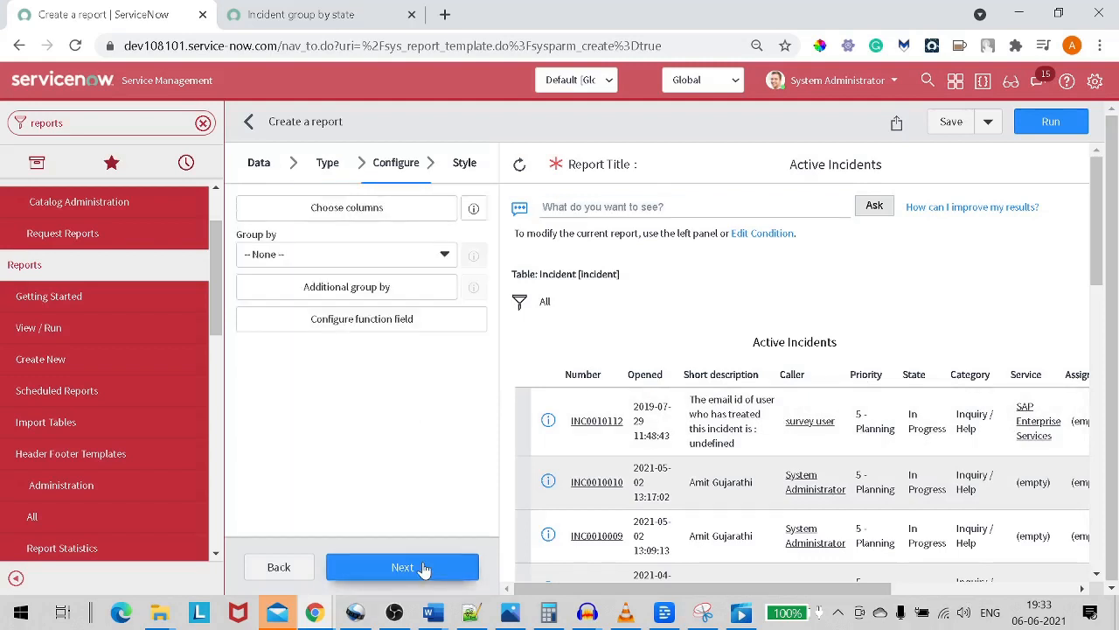
{"action": "left_click", "coordinate": [424, 570]}
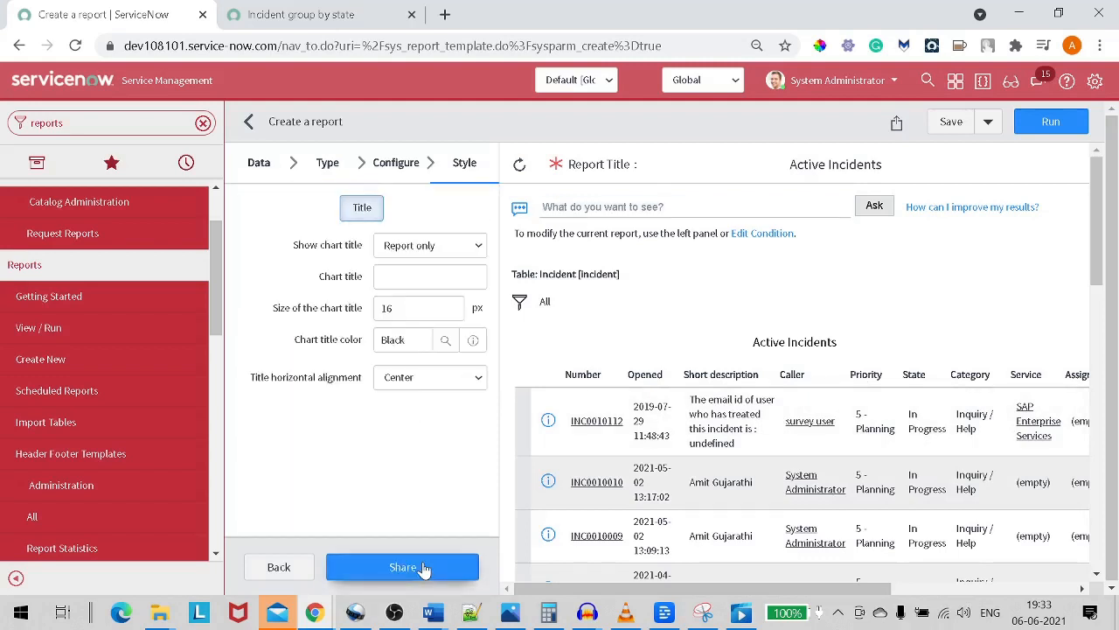
Add a filter condition to the report requiring Active is true
{"action": "left_click", "coordinate": [528, 307]}
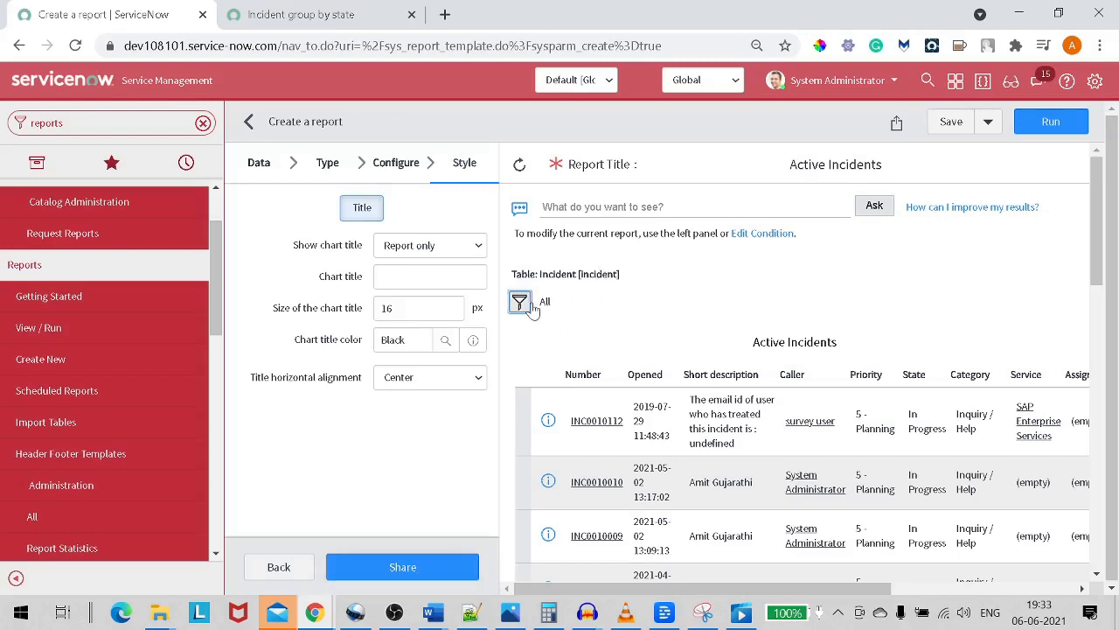
{"action": "scroll", "coordinate": [753, 292], "scroll_direction": "down", "scroll_amount": 1}
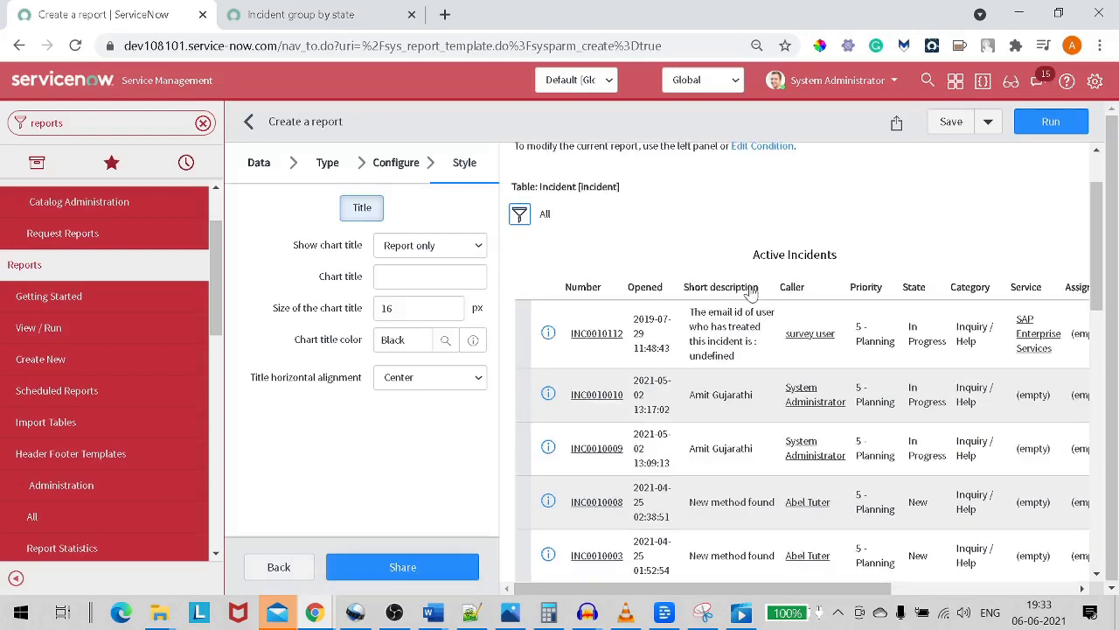
{"action": "scroll", "coordinate": [910, 387], "scroll_direction": "down", "scroll_amount": 12}
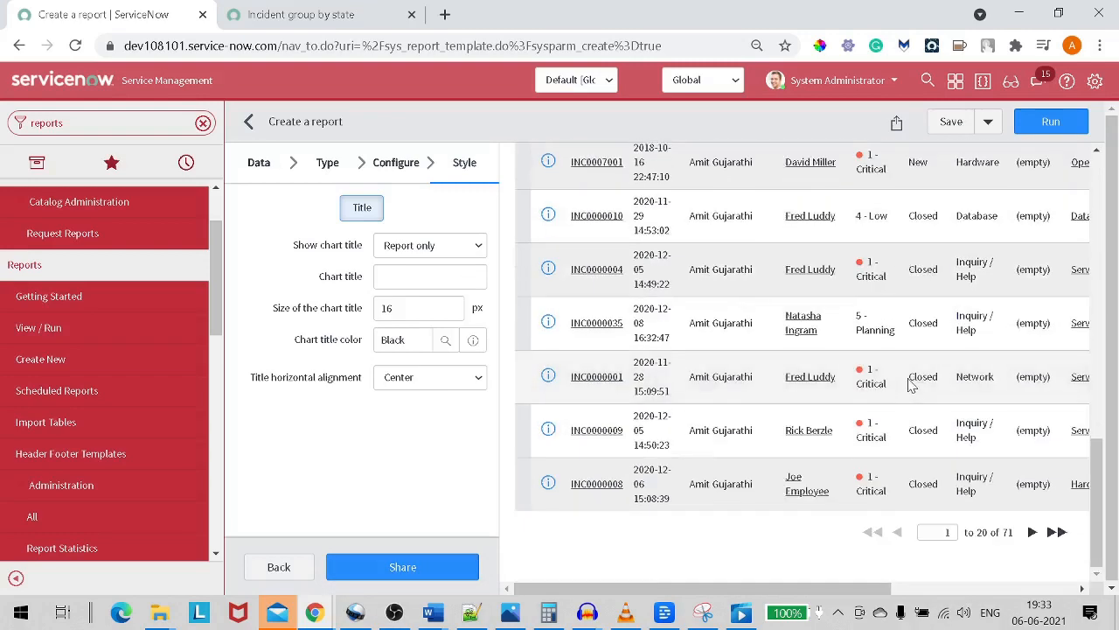
{"action": "scroll", "coordinate": [909, 385], "scroll_direction": "up", "scroll_amount": 11}
{"action": "scroll", "coordinate": [910, 387], "scroll_direction": "up", "scroll_amount": 3}
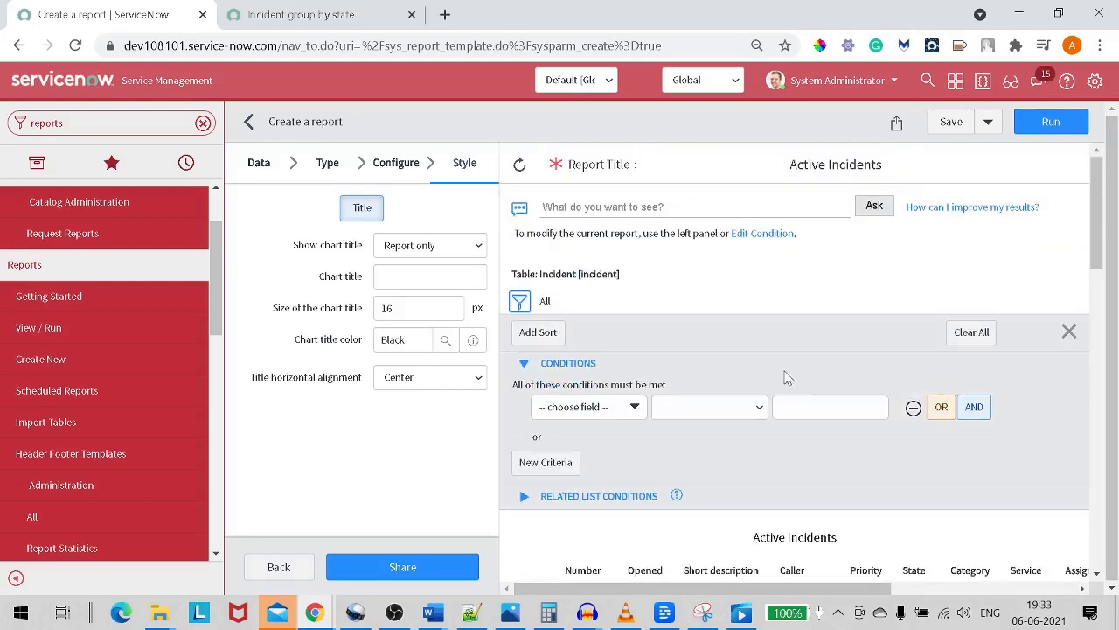
{"action": "left_click", "coordinate": [612, 413]}
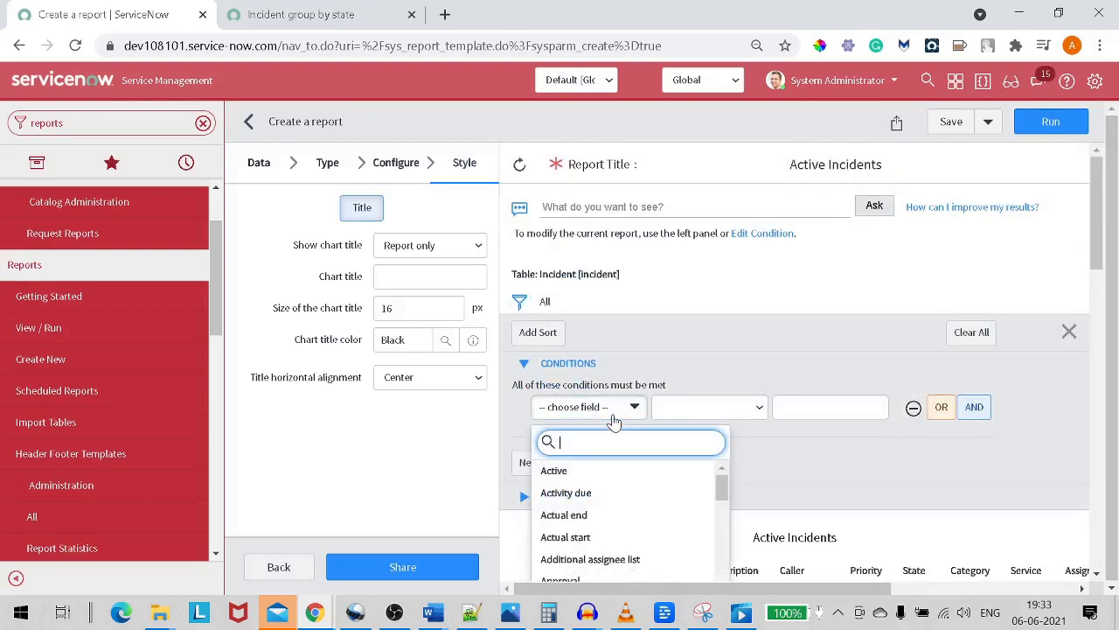
{"action": "left_click", "coordinate": [588, 471]}
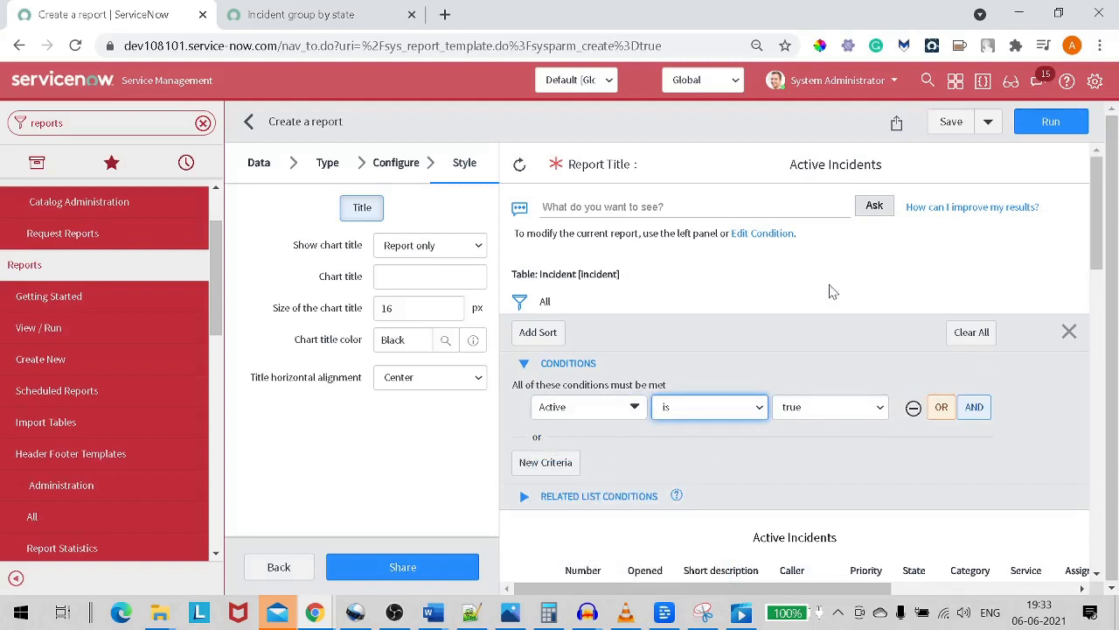
Run the filtered report, look through its incident list, and save the report
{"action": "left_click", "coordinate": [1046, 123]}
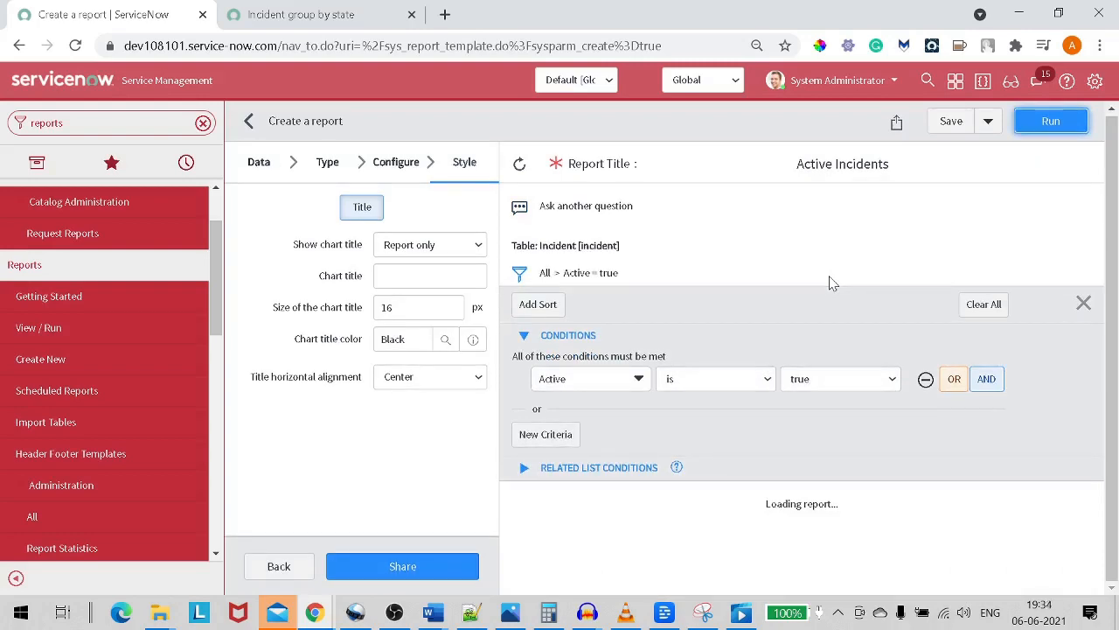
{"action": "scroll", "coordinate": [839, 297], "scroll_direction": "down", "scroll_amount": 5}
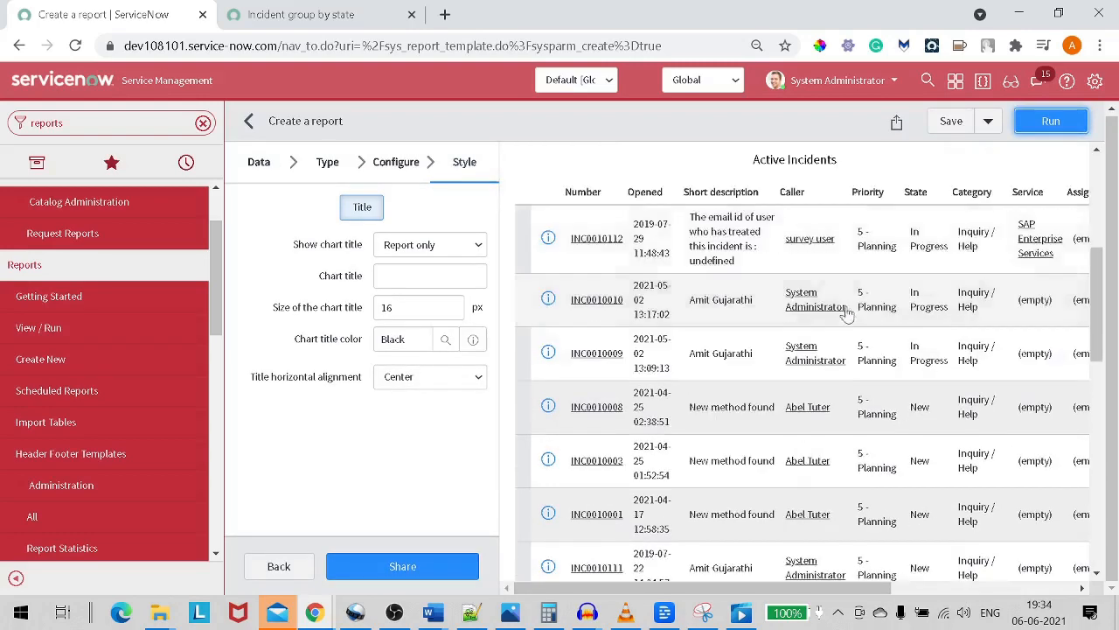
{"action": "scroll", "coordinate": [849, 316], "scroll_direction": "up", "scroll_amount": 2}
{"action": "scroll", "coordinate": [850, 320], "scroll_direction": "down", "scroll_amount": 5}
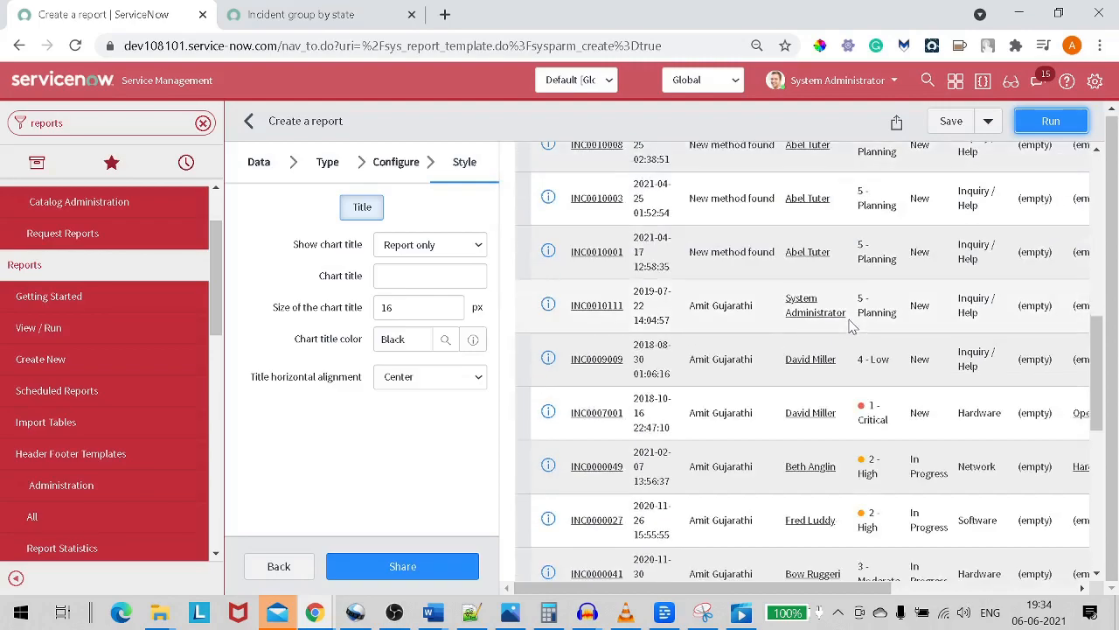
{"action": "scroll", "coordinate": [853, 326], "scroll_direction": "down", "scroll_amount": 5}
{"action": "scroll", "coordinate": [924, 457], "scroll_direction": "up", "scroll_amount": 10}
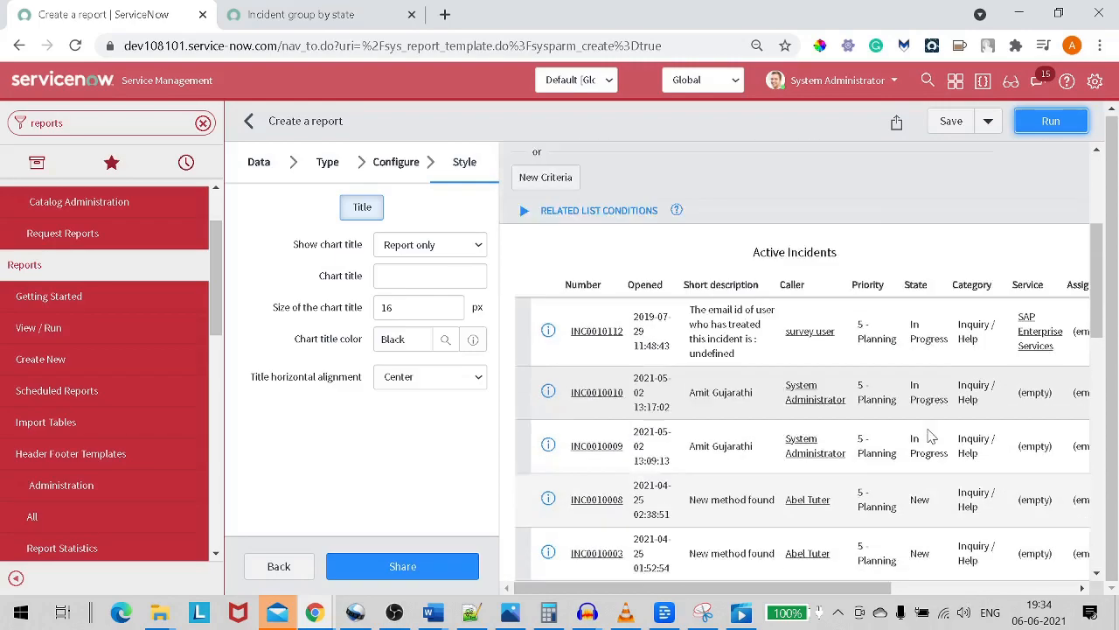
{"action": "scroll", "coordinate": [931, 436], "scroll_direction": "up", "scroll_amount": 3}
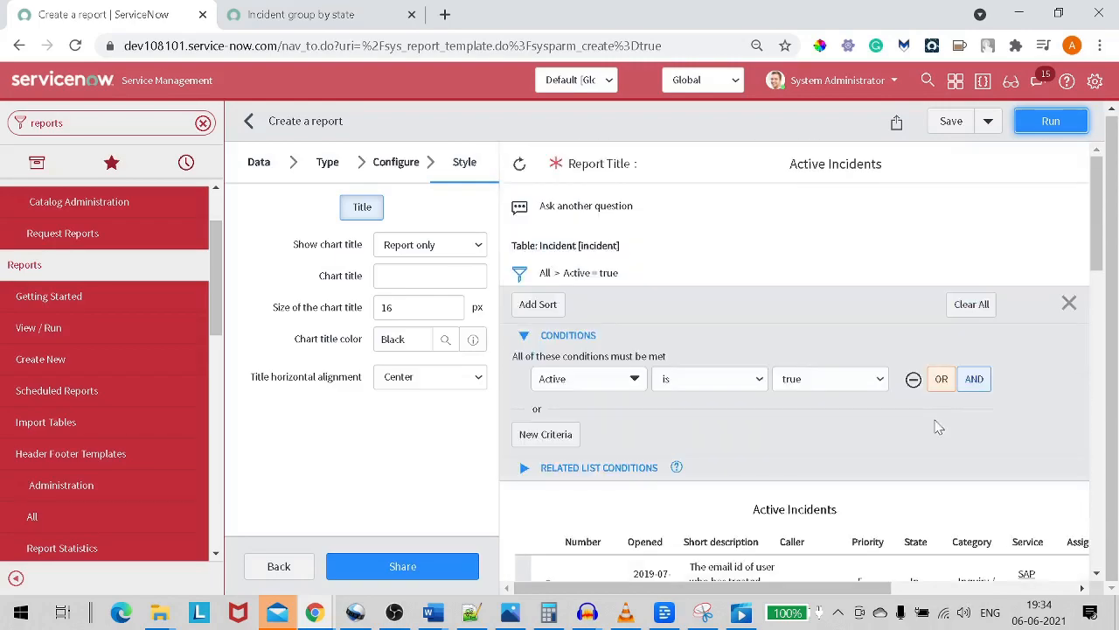
{"action": "left_click", "coordinate": [1084, 123]}
{"action": "left_click", "coordinate": [950, 128]}
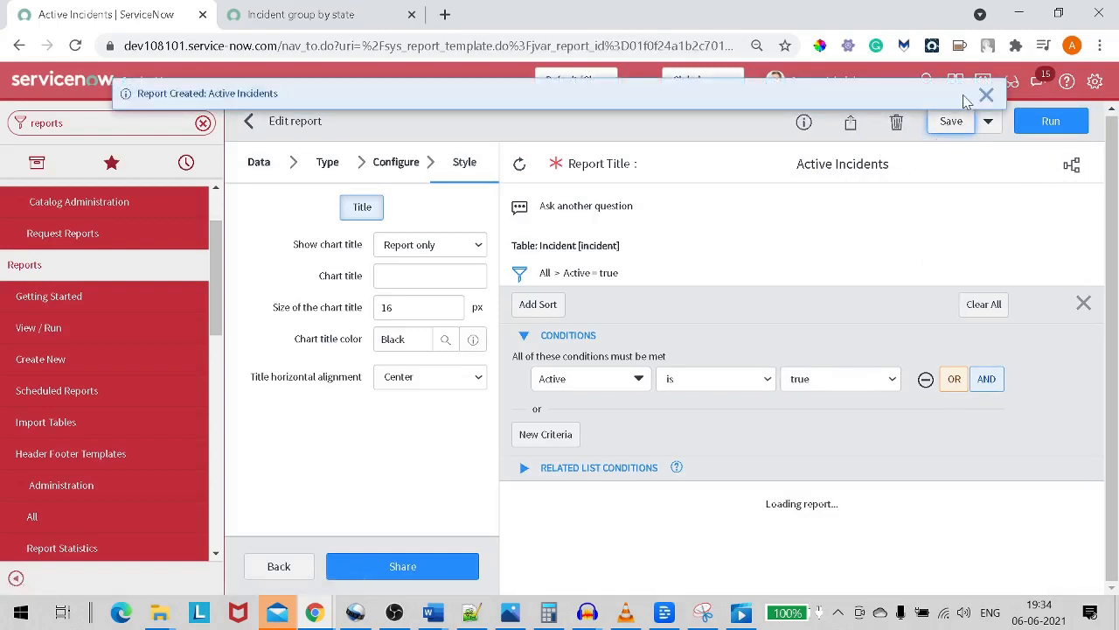
Share the Active Incidents report with Everyone, requiring the itil role, and save it
{"action": "left_click", "coordinate": [850, 123]}
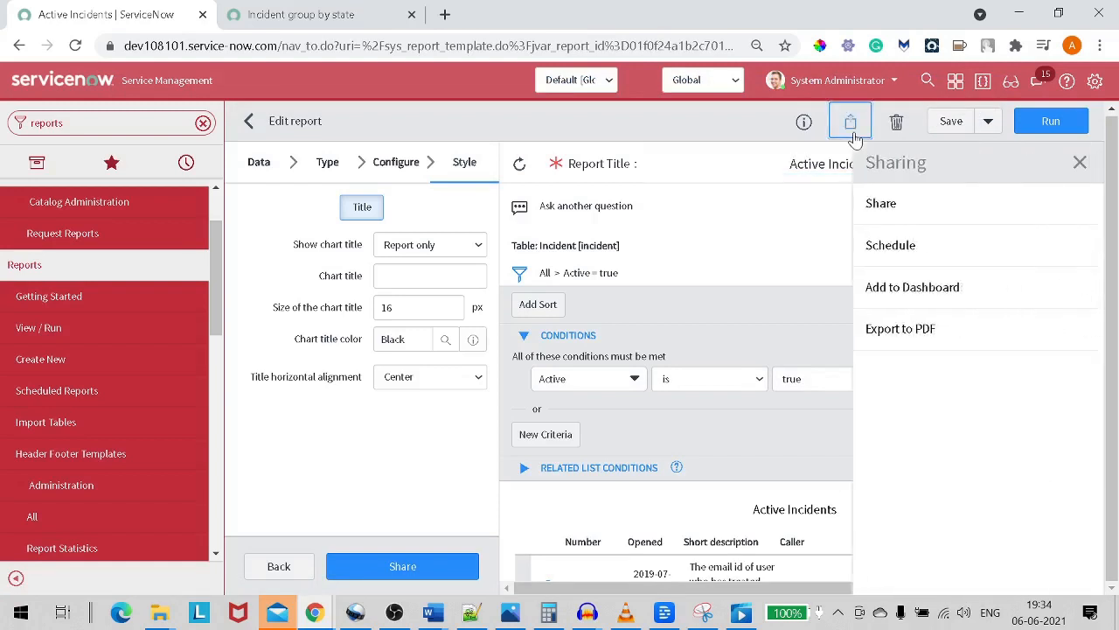
{"action": "left_click", "coordinate": [899, 204]}
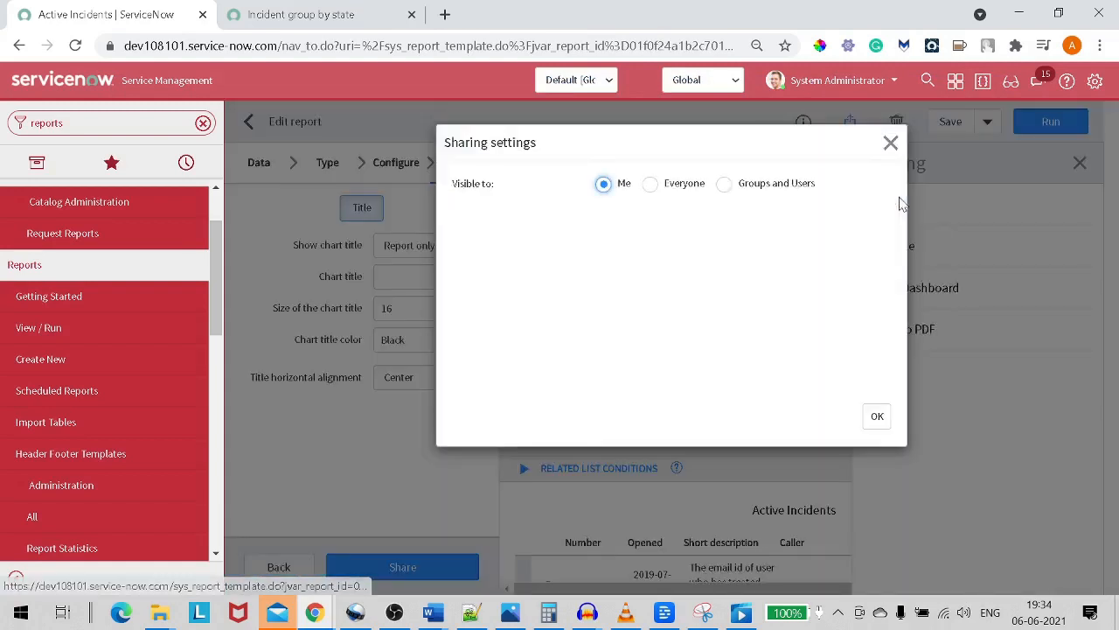
{"action": "left_click", "coordinate": [667, 182]}
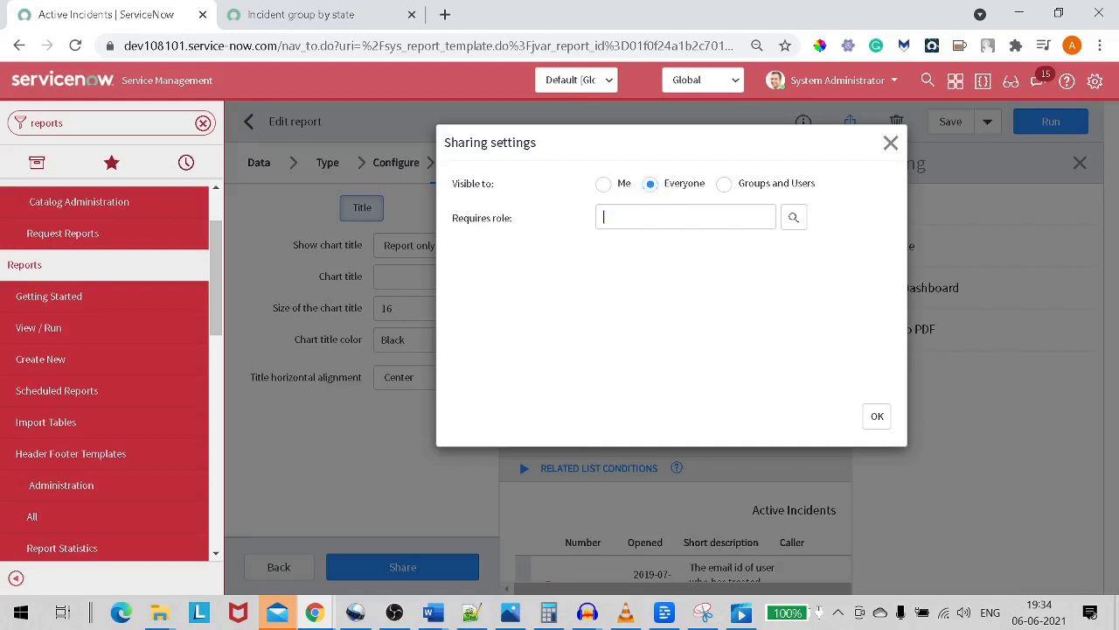
{"action": "left_click", "coordinate": [603, 217]}
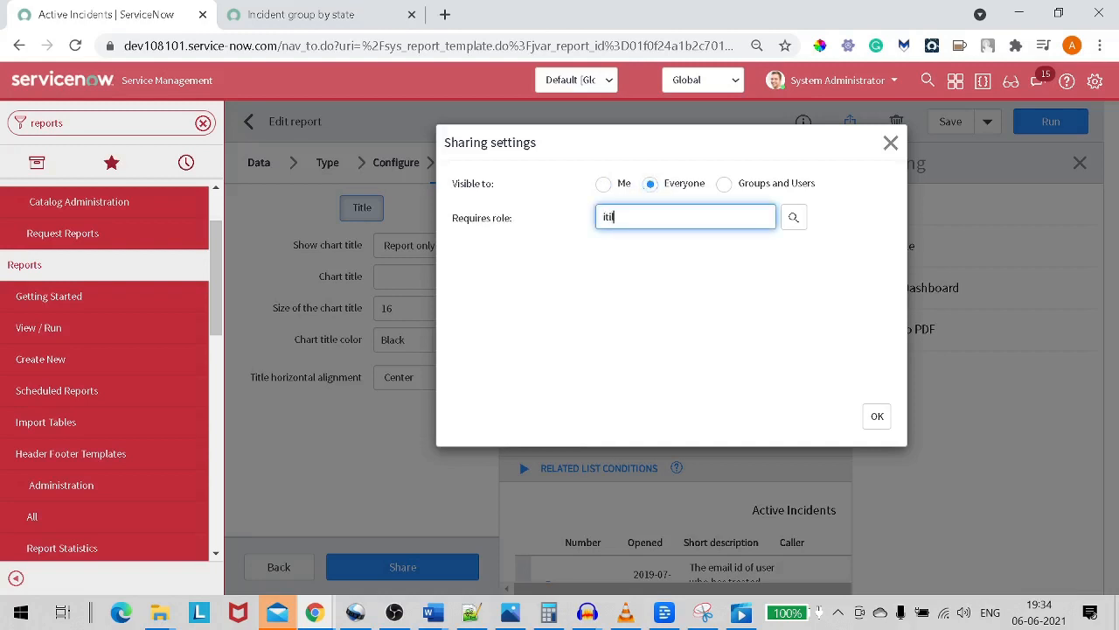
{"action": "type", "text": "itil"}
{"action": "left_click", "coordinate": [694, 237]}
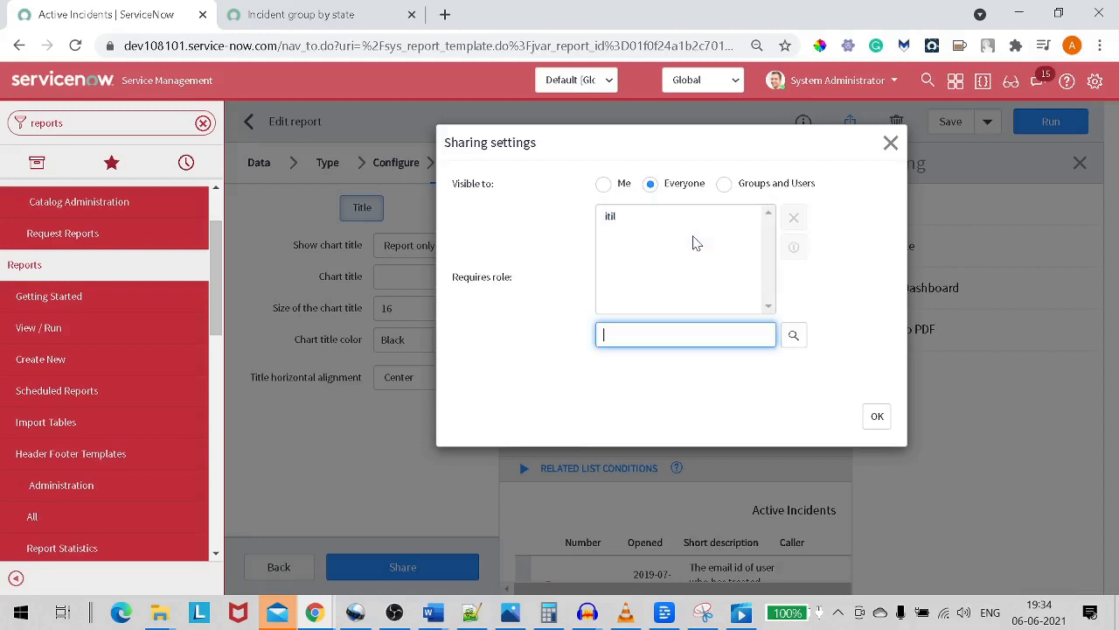
{"action": "left_click", "coordinate": [877, 418]}
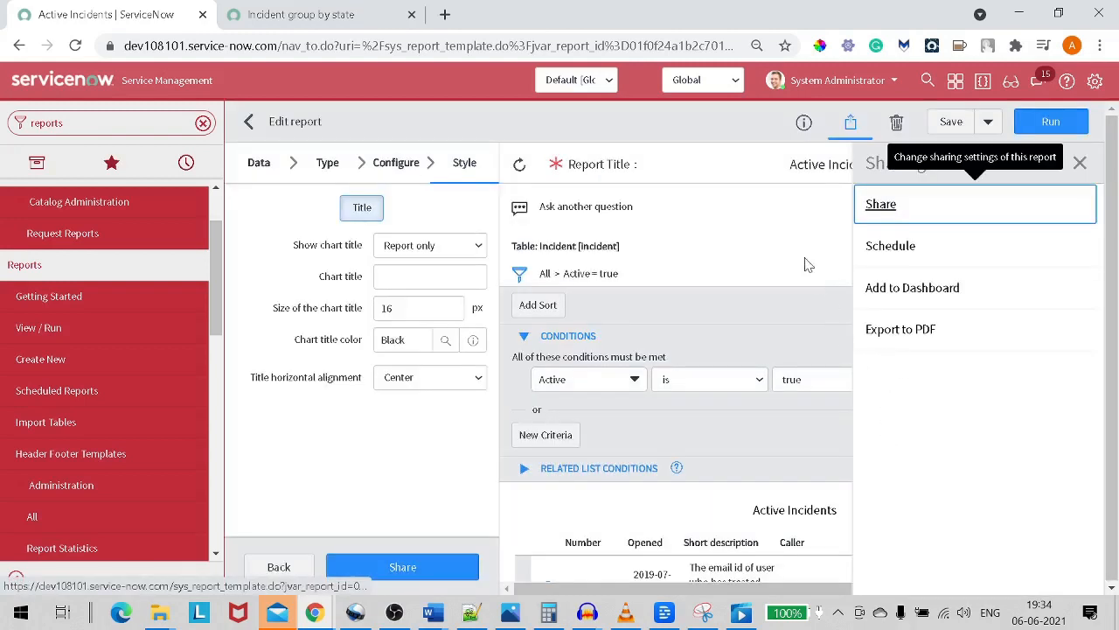
{"action": "left_click", "coordinate": [953, 124]}
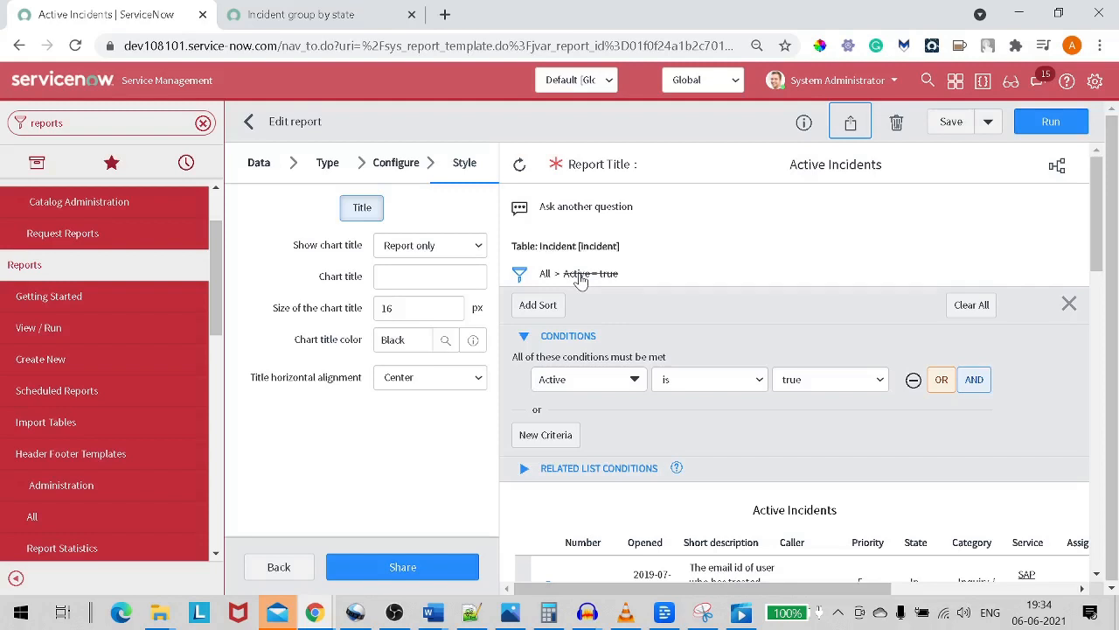
Filter the navigator for "dashboard" and open the Self-Service Dashboards overview
{"action": "left_click", "coordinate": [203, 122]}
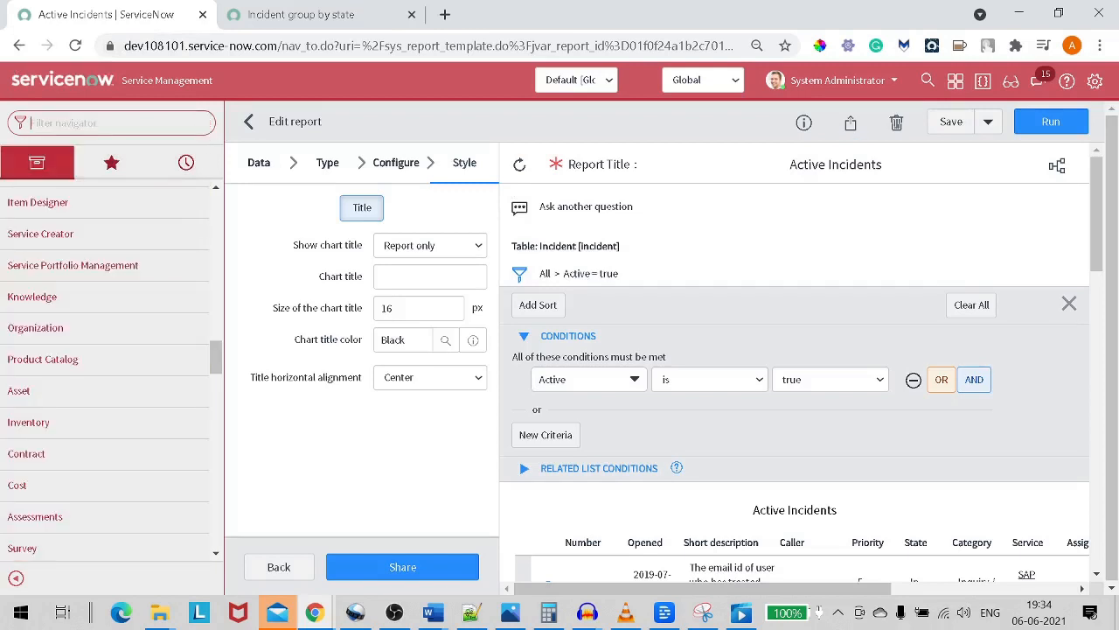
{"action": "type", "text": "dashboard"}
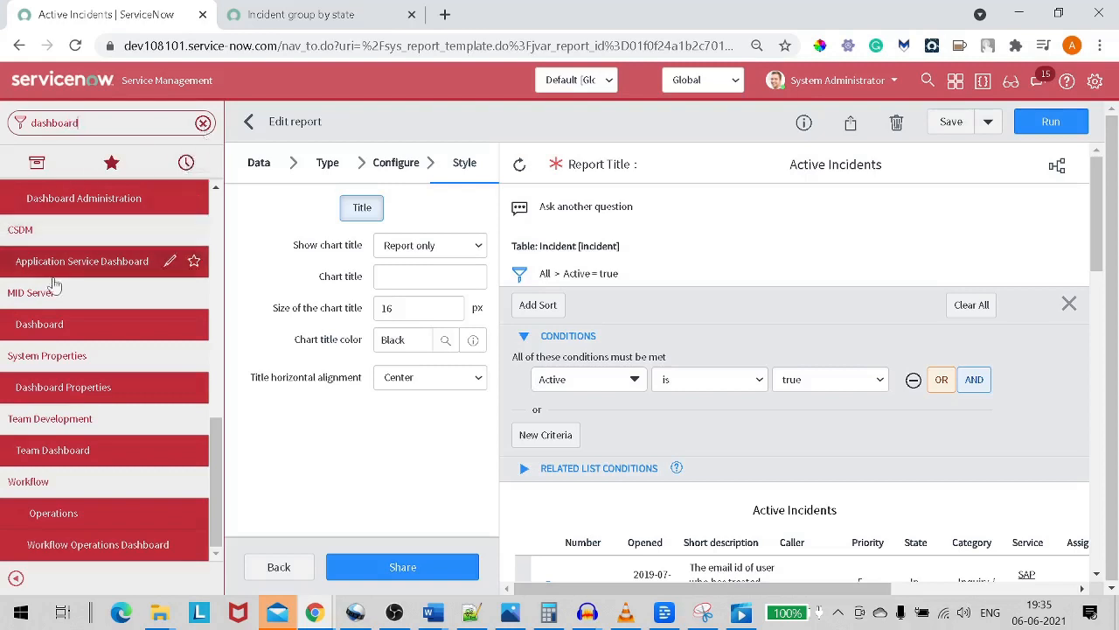
{"action": "scroll", "coordinate": [74, 287], "scroll_direction": "up", "scroll_amount": 8}
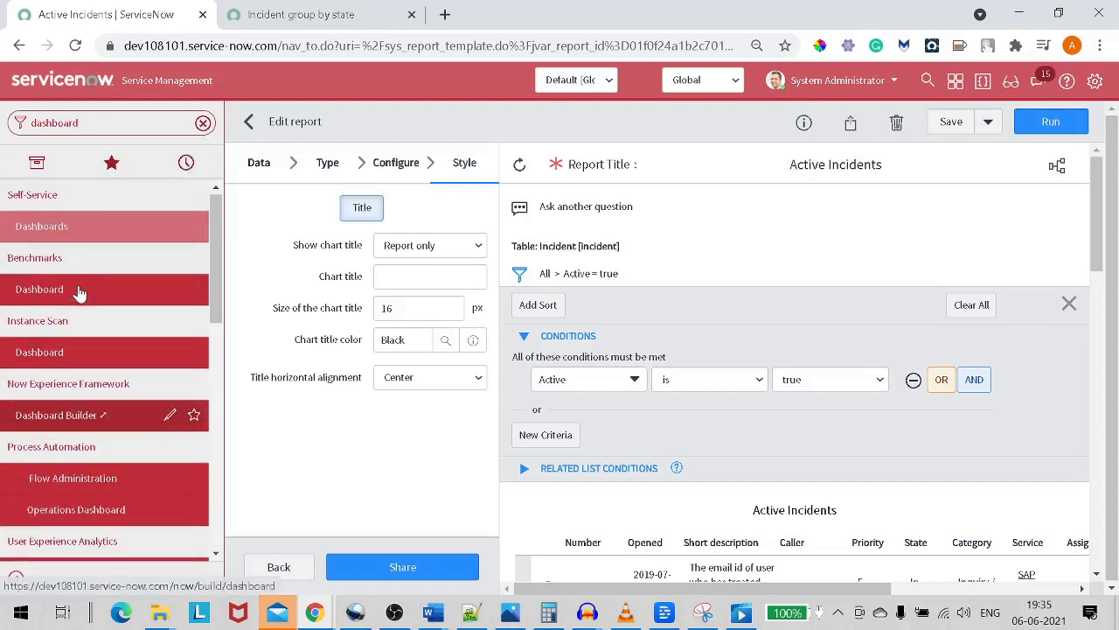
{"action": "left_click", "coordinate": [33, 227]}
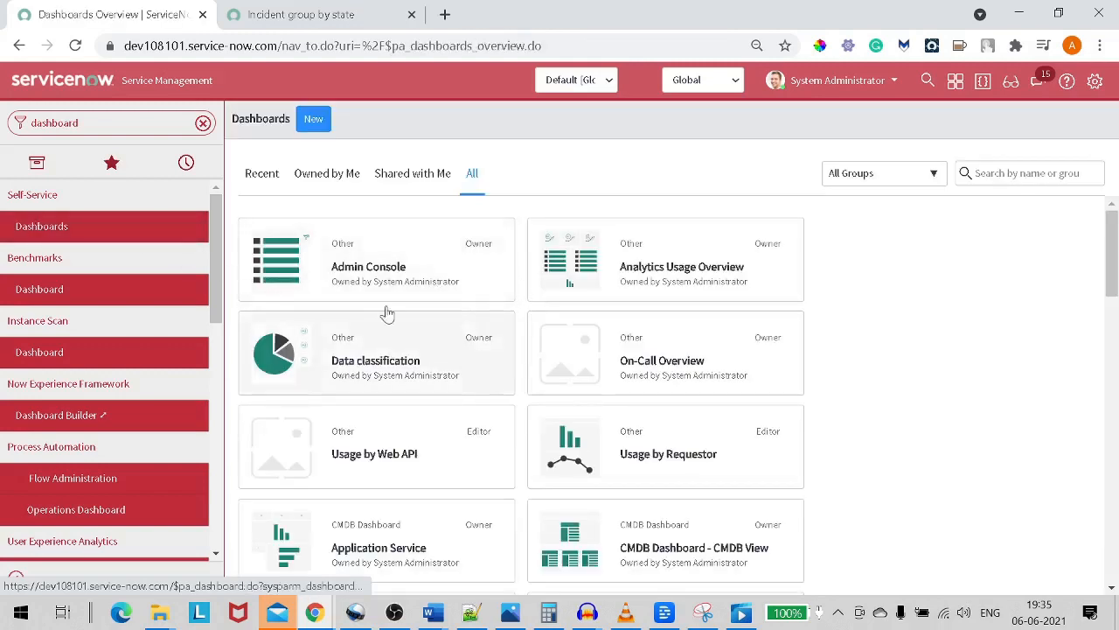
{"action": "scroll", "coordinate": [411, 333], "scroll_direction": "down", "scroll_amount": 2}
{"action": "scroll", "coordinate": [437, 385], "scroll_direction": "up", "scroll_amount": 2}
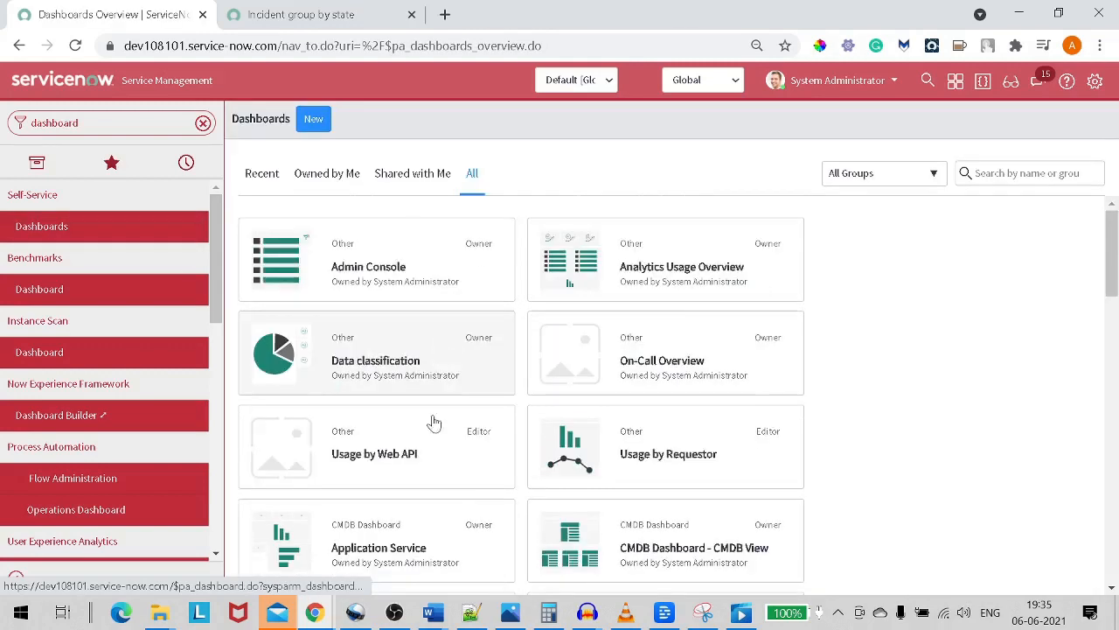
Create a new dashboard named "Incident Overview Dashboard" and submit the record
{"action": "left_click", "coordinate": [315, 124]}
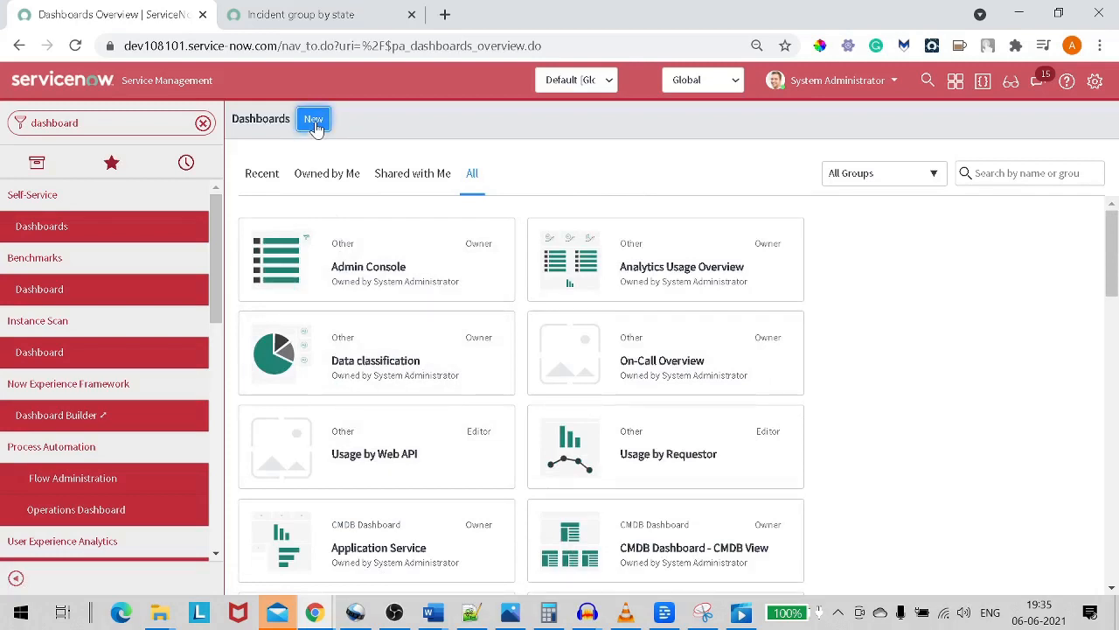
{"action": "scroll", "coordinate": [629, 393], "scroll_direction": "down", "scroll_amount": 5}
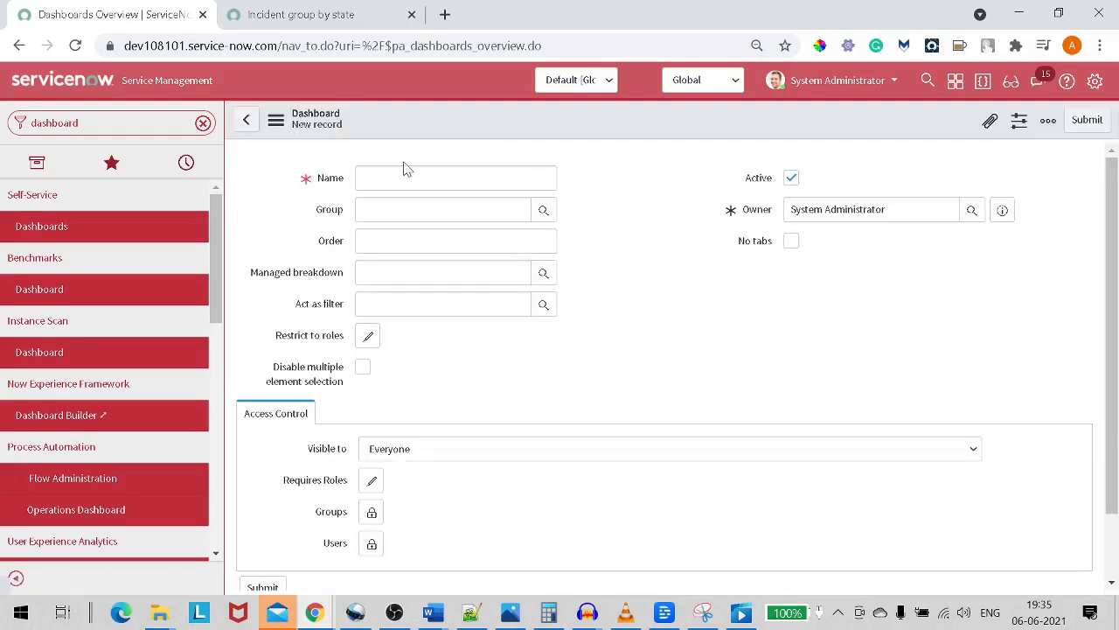
{"action": "left_click", "coordinate": [437, 178]}
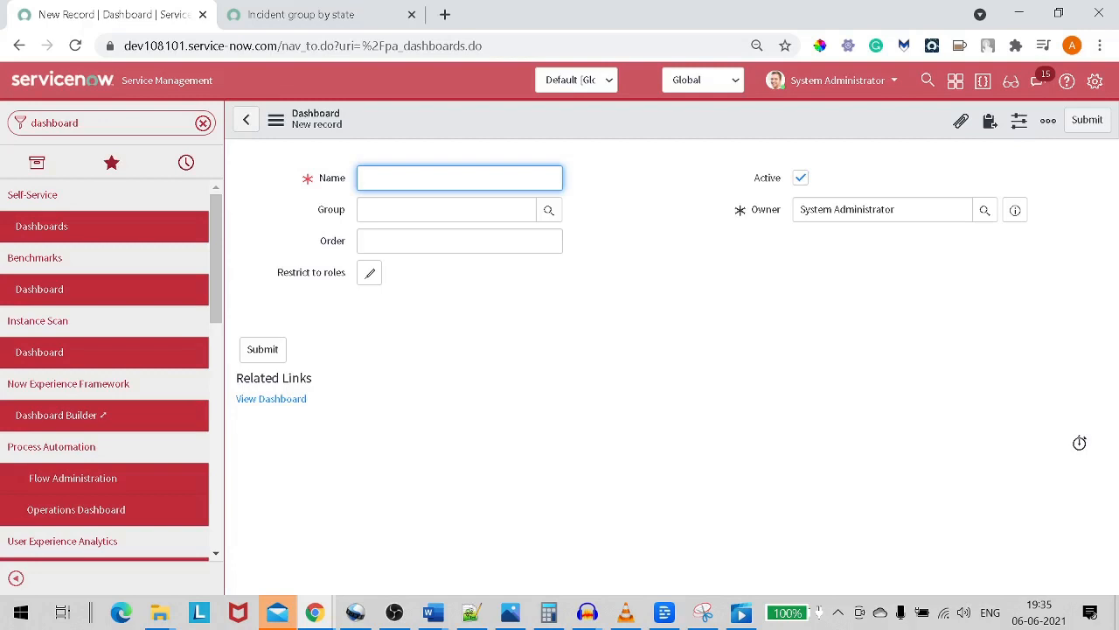
{"action": "type", "text": "Incident Overview DAshboard"}
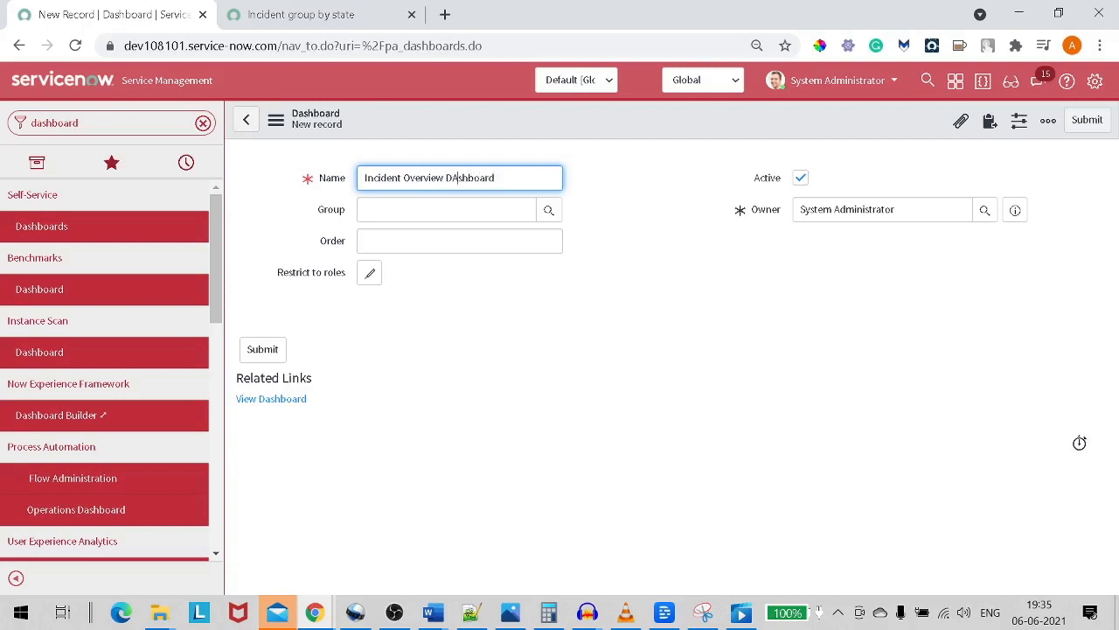
{"action": "key", "text": "BackSpace"}
{"action": "type", "text": "a"}
{"action": "left_click", "coordinate": [1088, 122]}
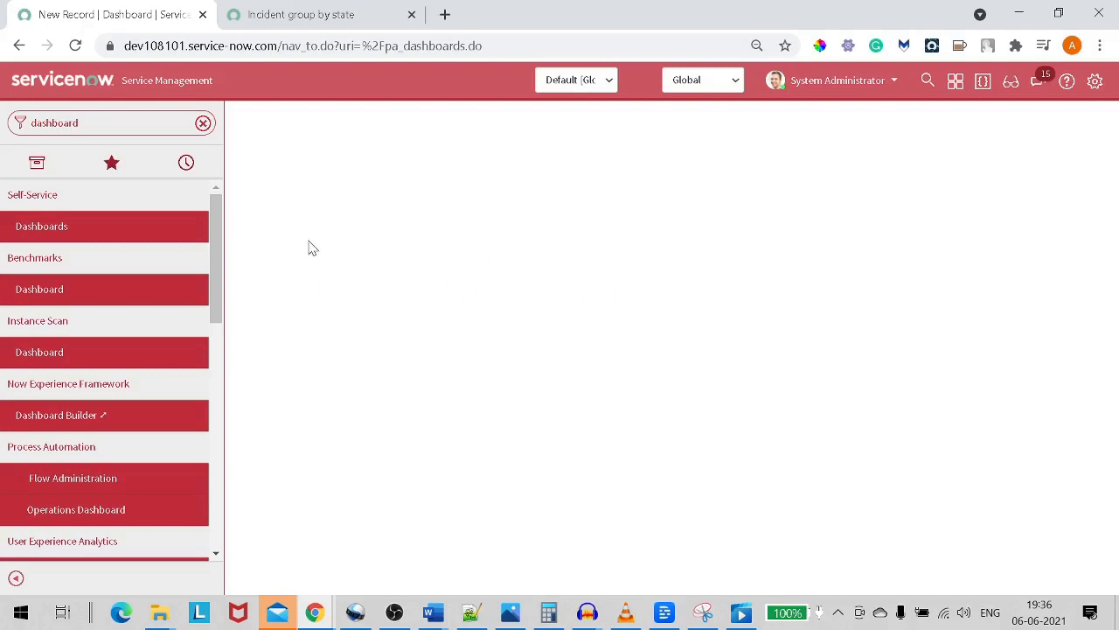
Open the Self-Service Dashboards overview in a separate browser tab and switch to it
{"action": "right_click", "coordinate": [108, 232]}
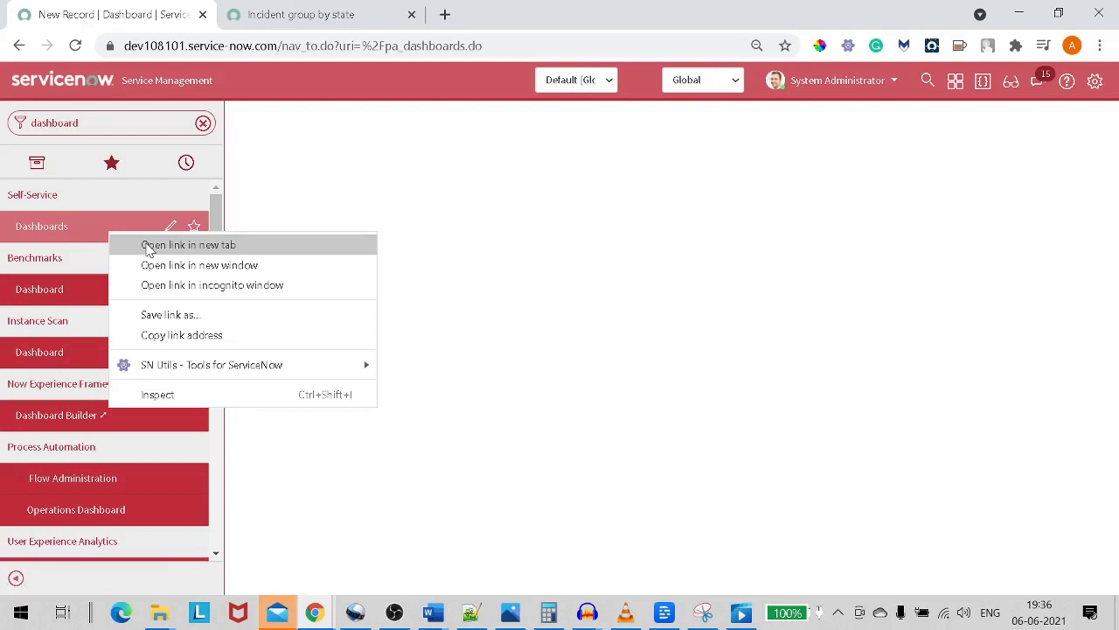
{"action": "left_click", "coordinate": [148, 247]}
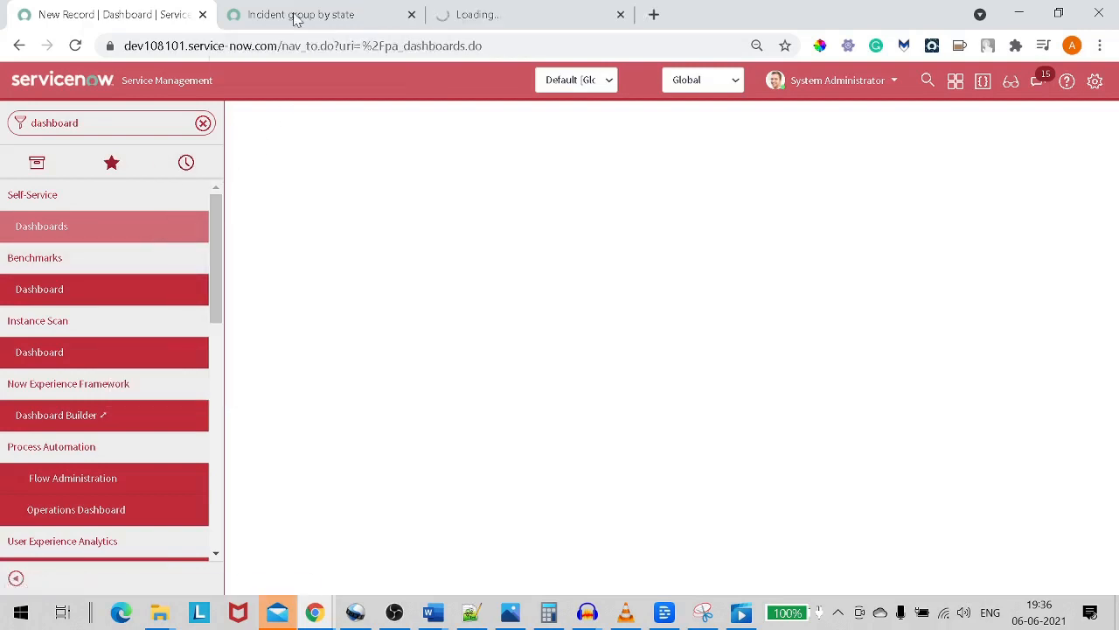
{"action": "left_click", "coordinate": [295, 16]}
{"action": "left_click", "coordinate": [175, 14]}
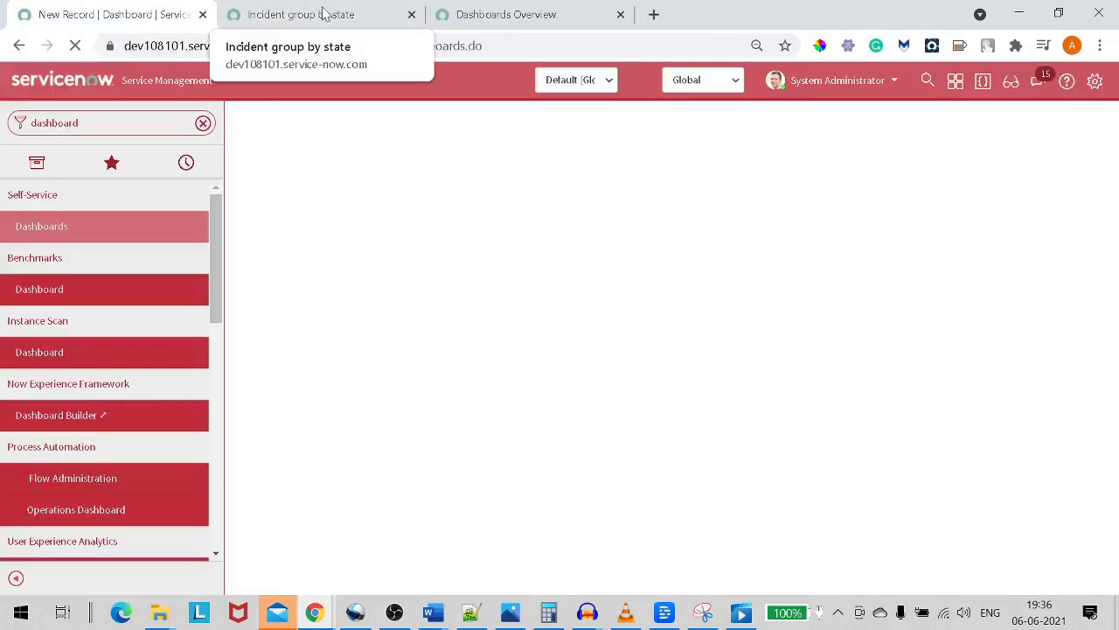
{"action": "left_click", "coordinate": [483, 14]}
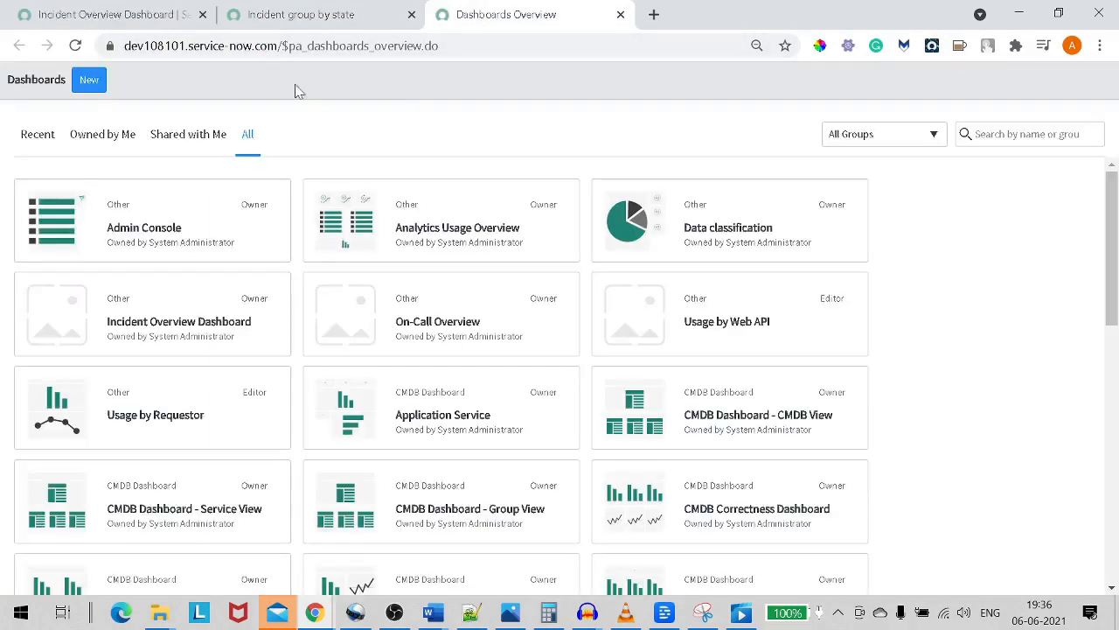
List the dashboards owned by the current account, look through them, and open Incident Overview Dashboard
{"action": "left_click", "coordinate": [116, 145]}
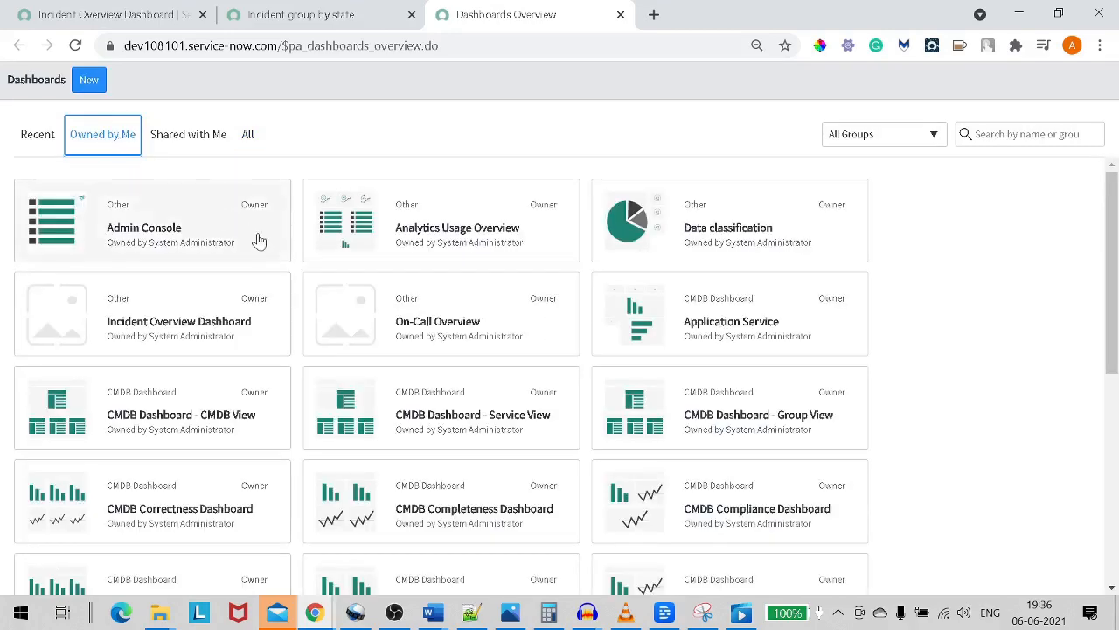
{"action": "scroll", "coordinate": [372, 259], "scroll_direction": "down", "scroll_amount": 5}
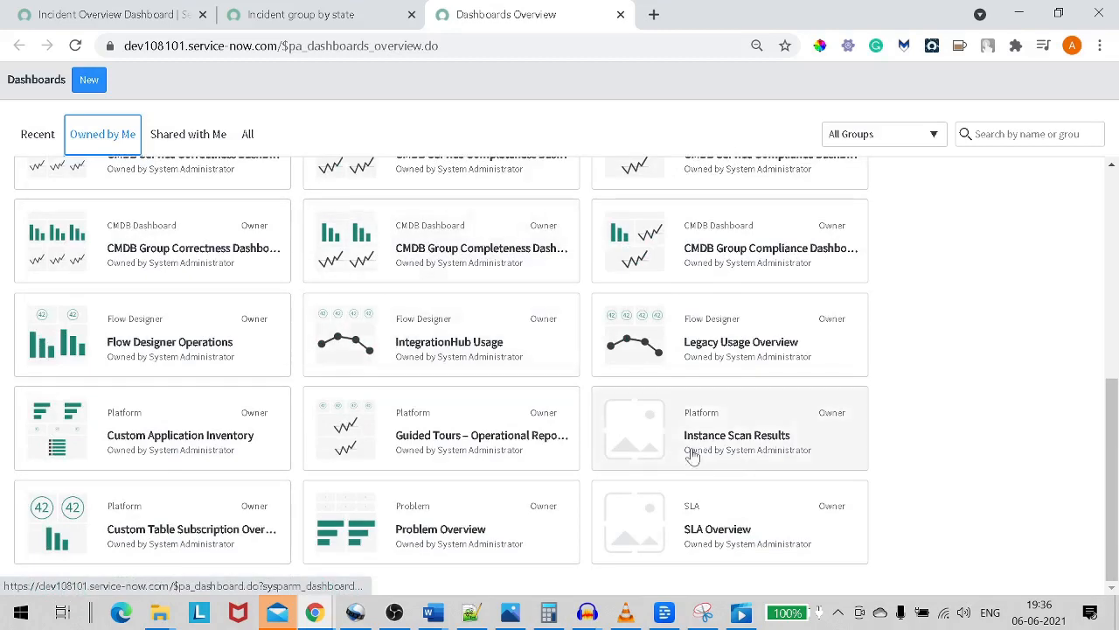
{"action": "scroll", "coordinate": [571, 430], "scroll_direction": "up", "scroll_amount": 1}
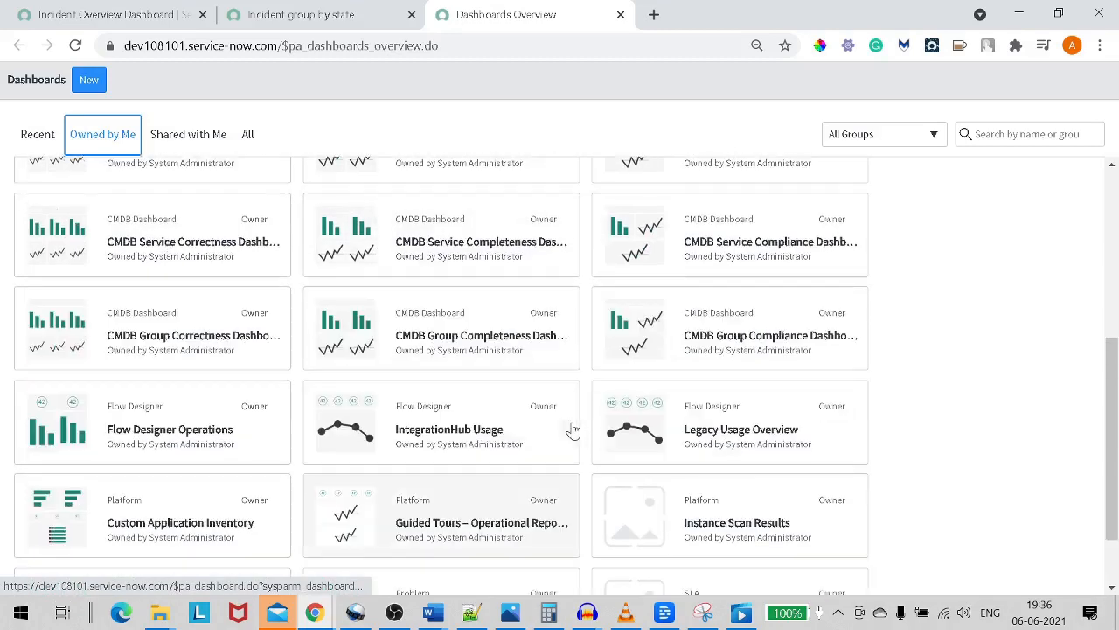
{"action": "scroll", "coordinate": [571, 429], "scroll_direction": "up", "scroll_amount": 4}
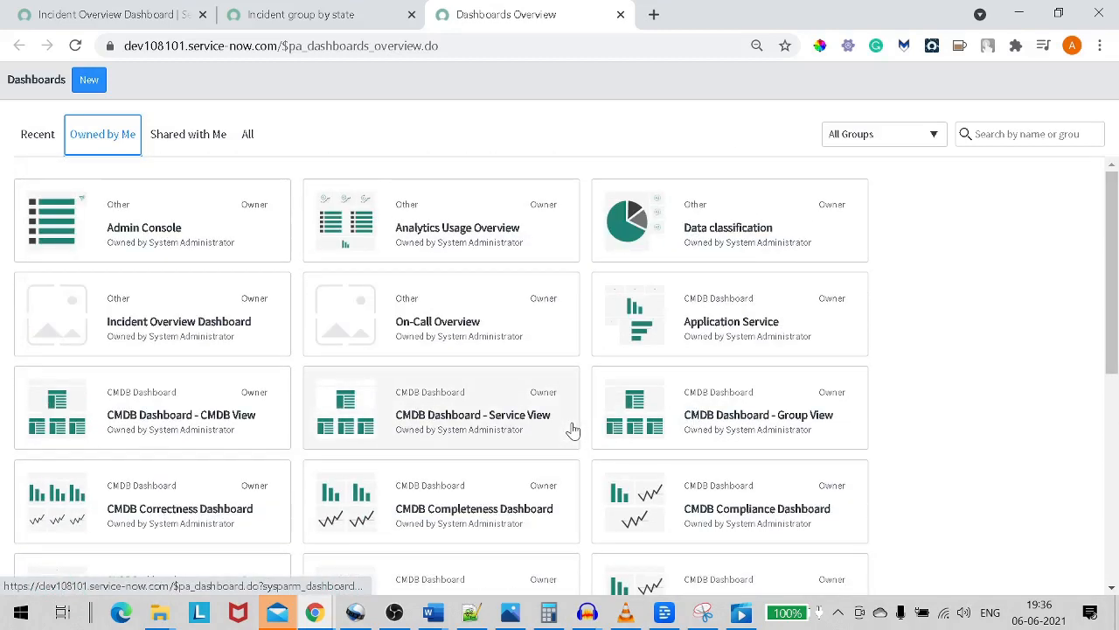
{"action": "left_click", "coordinate": [112, 324]}
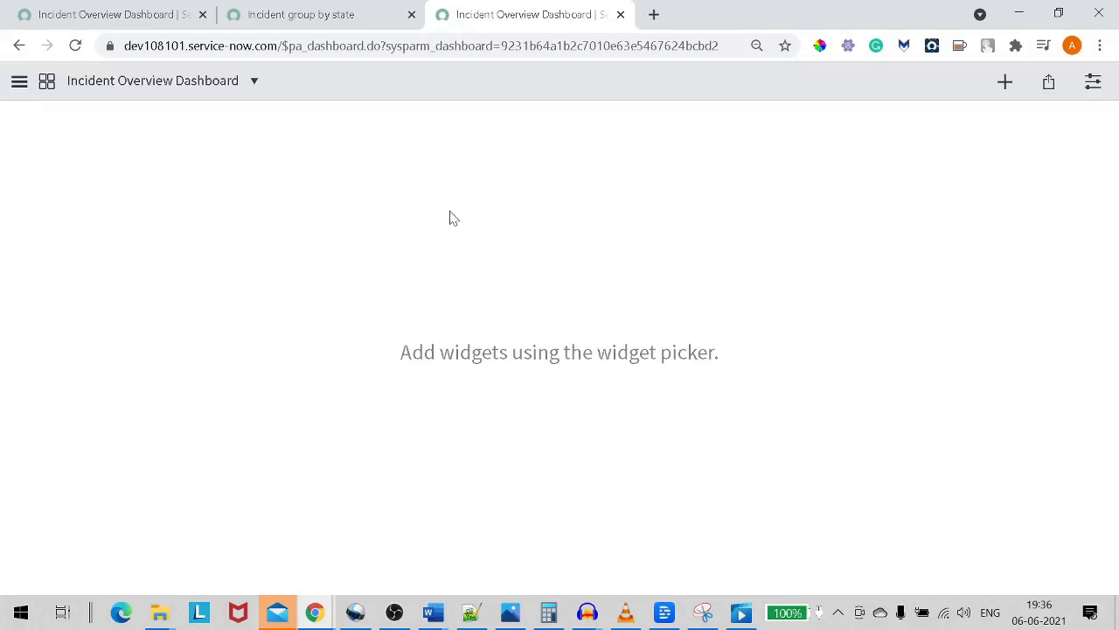
Start adding widgets to the empty dashboard and set the widget category to Reports
{"action": "left_click", "coordinate": [1005, 82]}
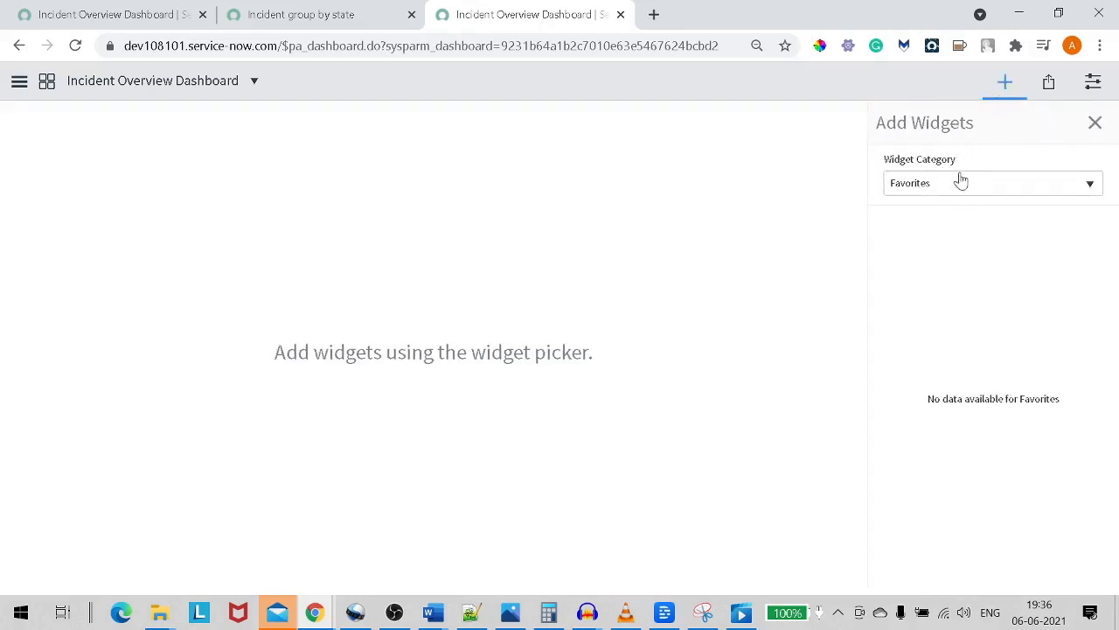
{"action": "left_click", "coordinate": [953, 185]}
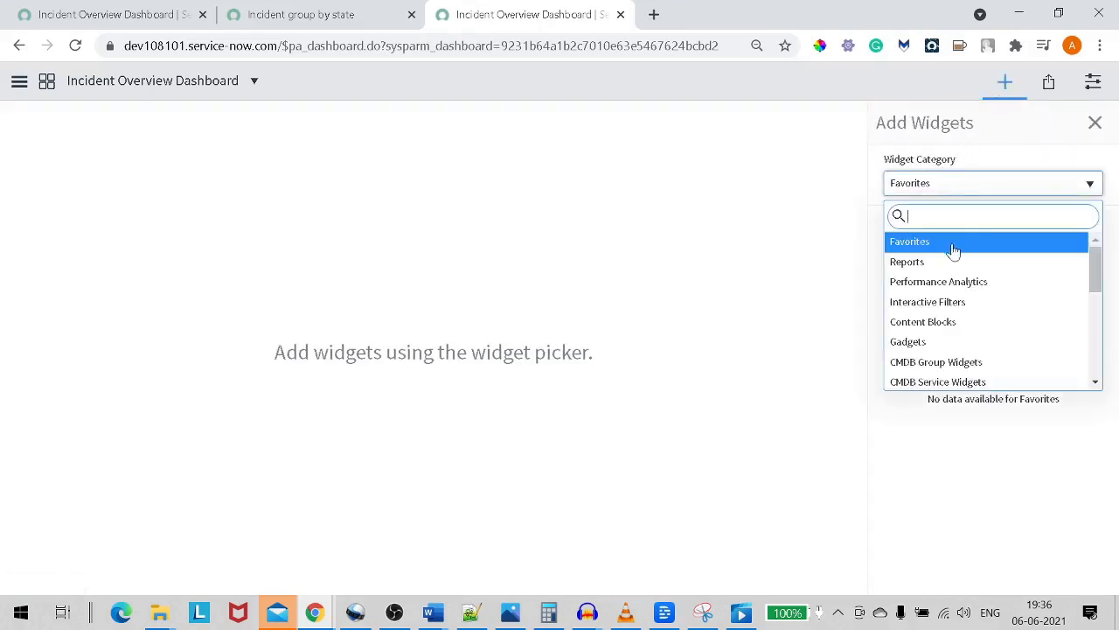
{"action": "scroll", "coordinate": [984, 332], "scroll_direction": "down", "scroll_amount": 5}
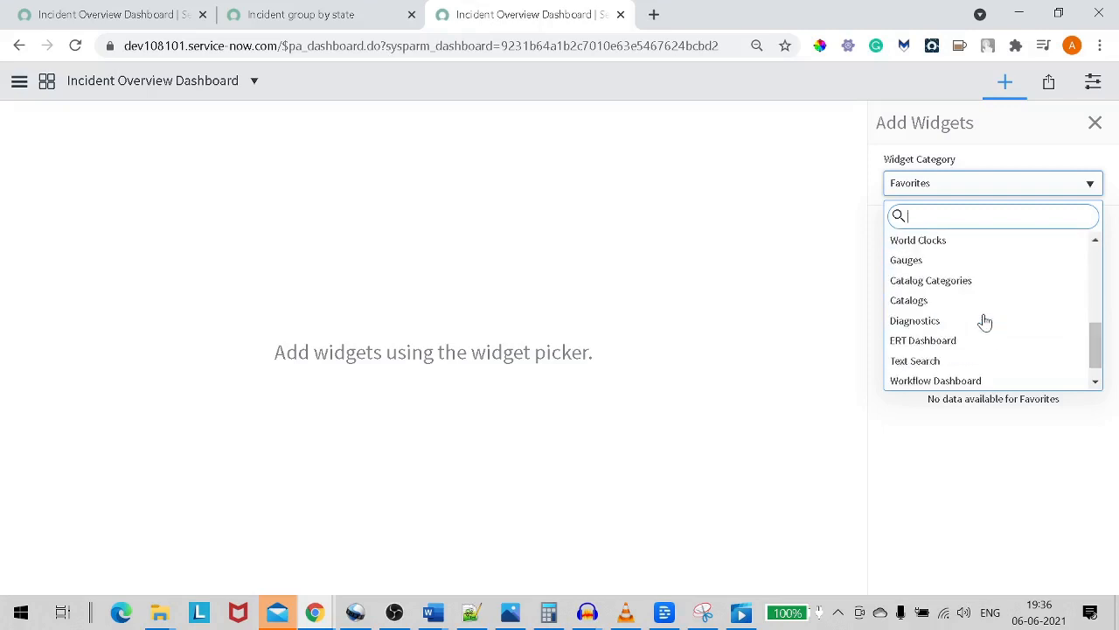
{"action": "scroll", "coordinate": [984, 321], "scroll_direction": "up", "scroll_amount": 5}
{"action": "left_click", "coordinate": [959, 261]}
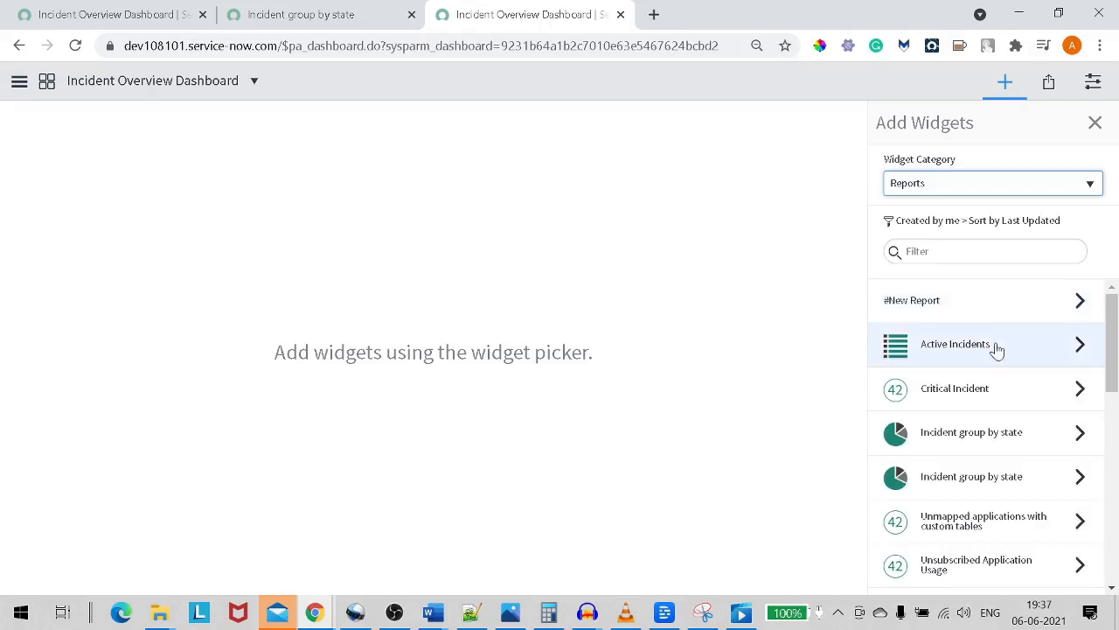
Add the first listed "Incident group by state" pie chart to the dashboard and narrow it to about half the width
{"action": "left_click", "coordinate": [1015, 433]}
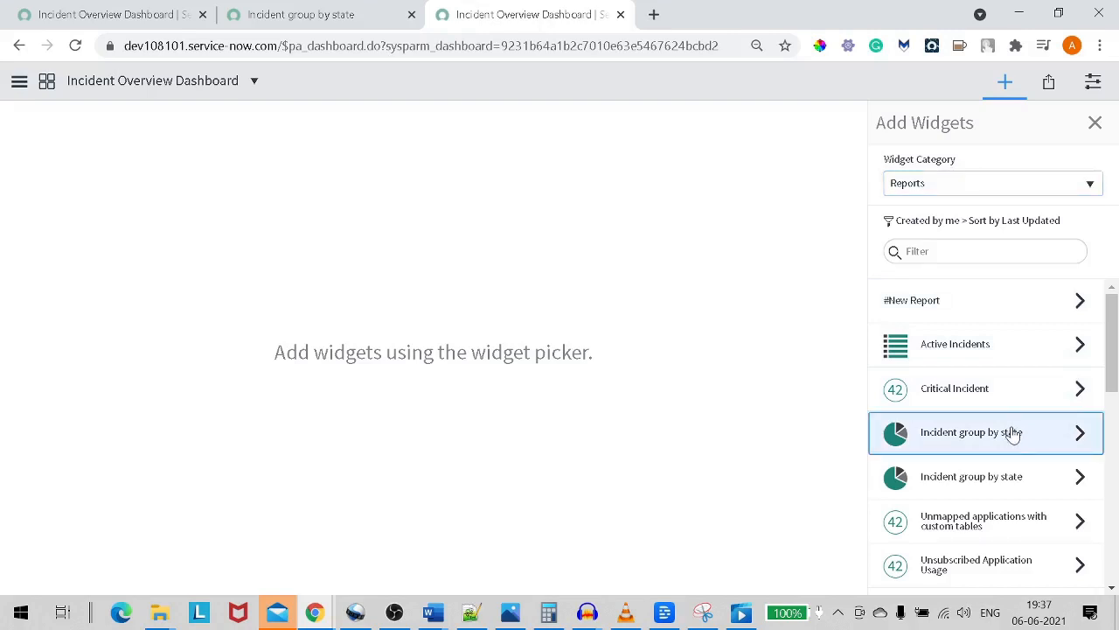
{"action": "double_click", "coordinate": [1035, 425]}
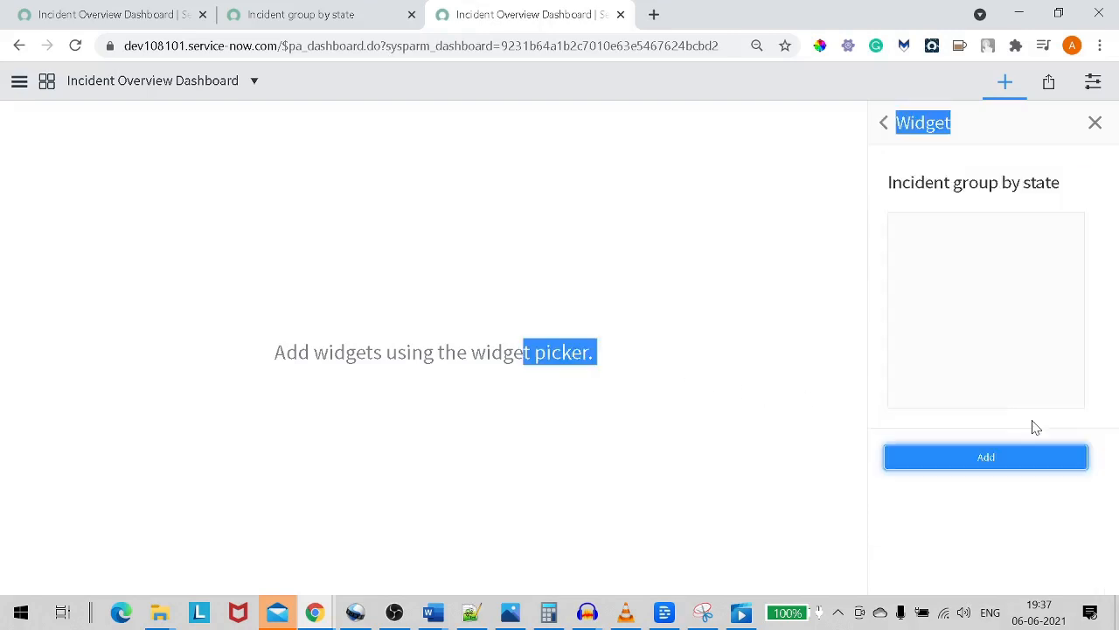
{"action": "left_click", "coordinate": [770, 364]}
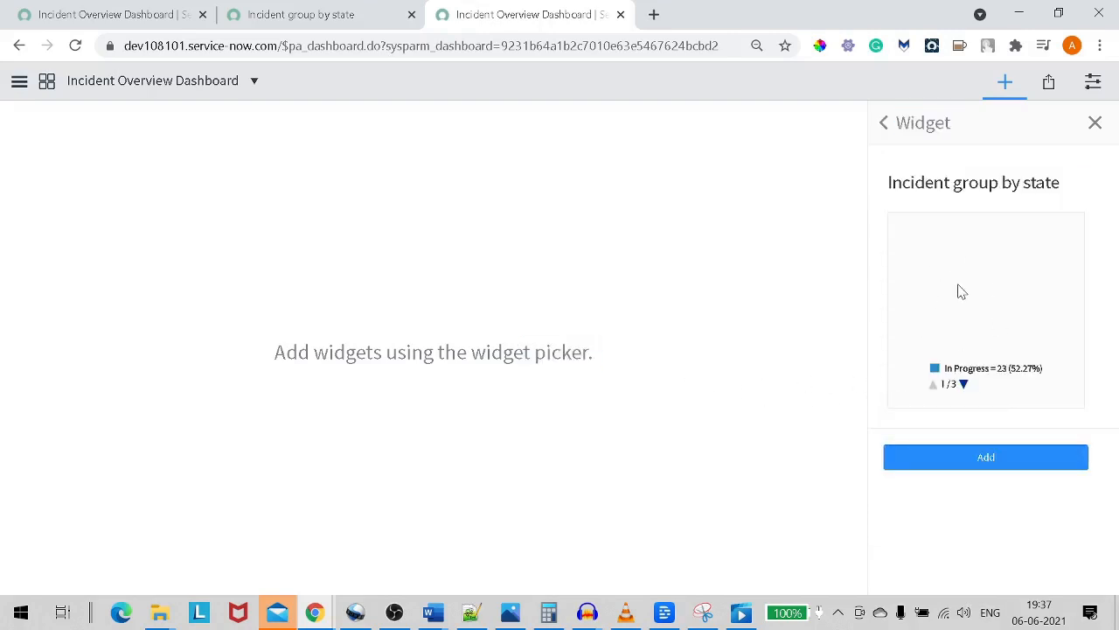
{"action": "left_click", "coordinate": [979, 450]}
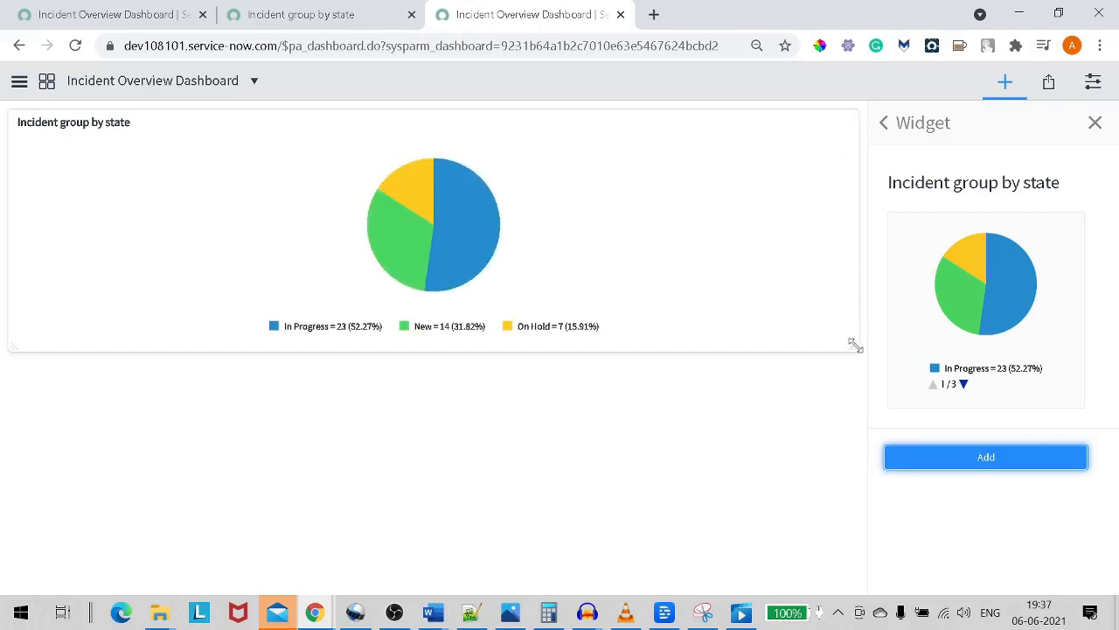
{"action": "left_click_drag", "start_coordinate": [845, 347], "coordinate": [447, 357]}
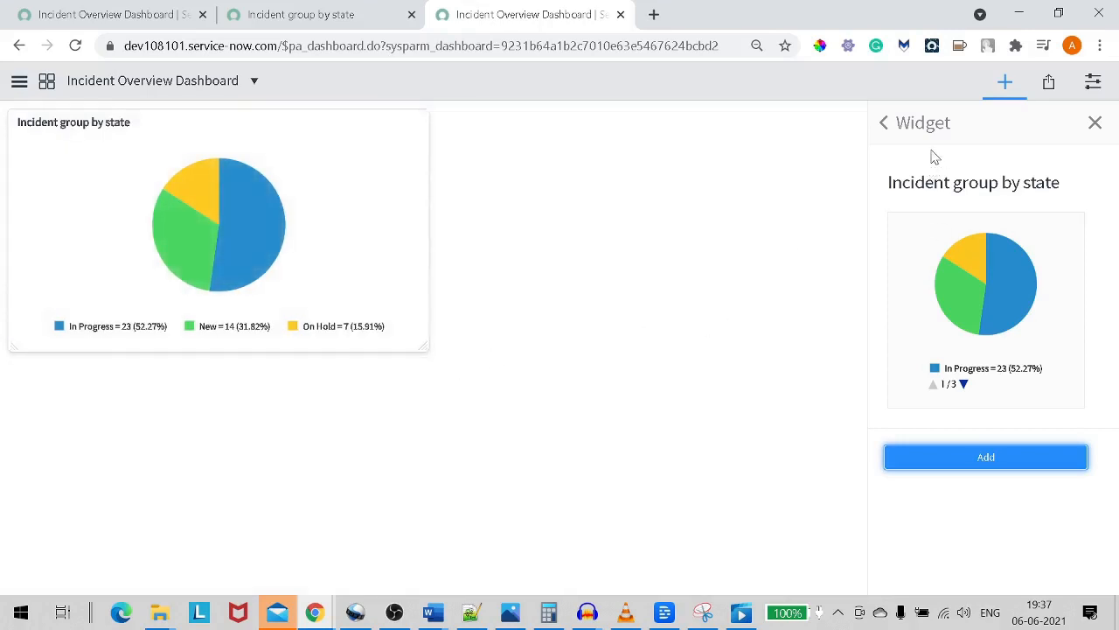
Return to the report widget list and add the Critical Incident single score to the dashboard
{"action": "left_click", "coordinate": [1007, 87]}
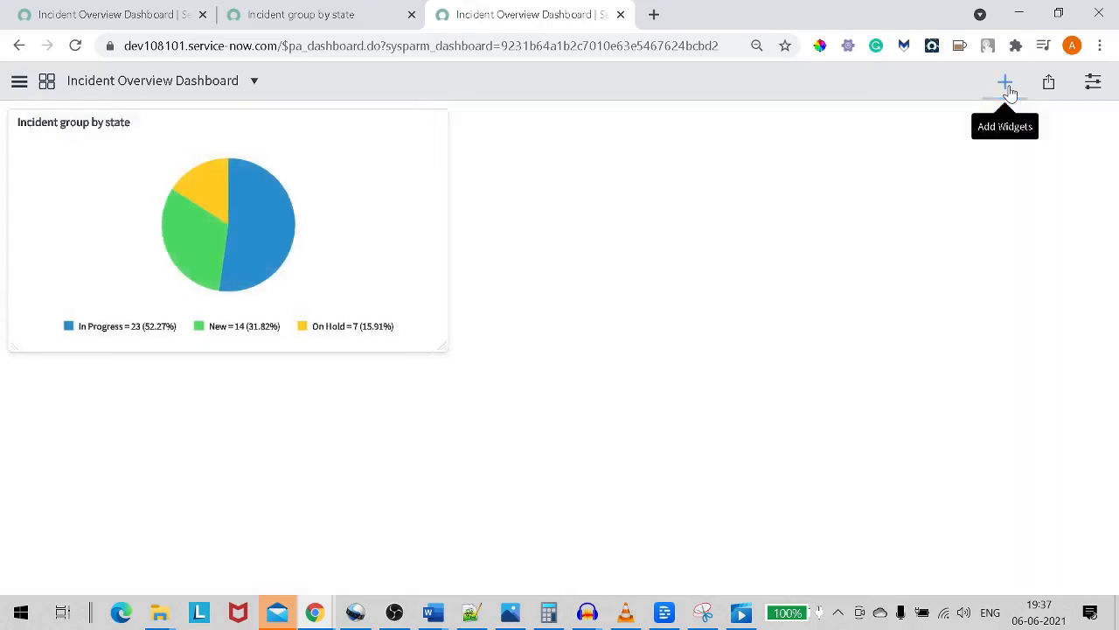
{"action": "left_click", "coordinate": [1008, 87]}
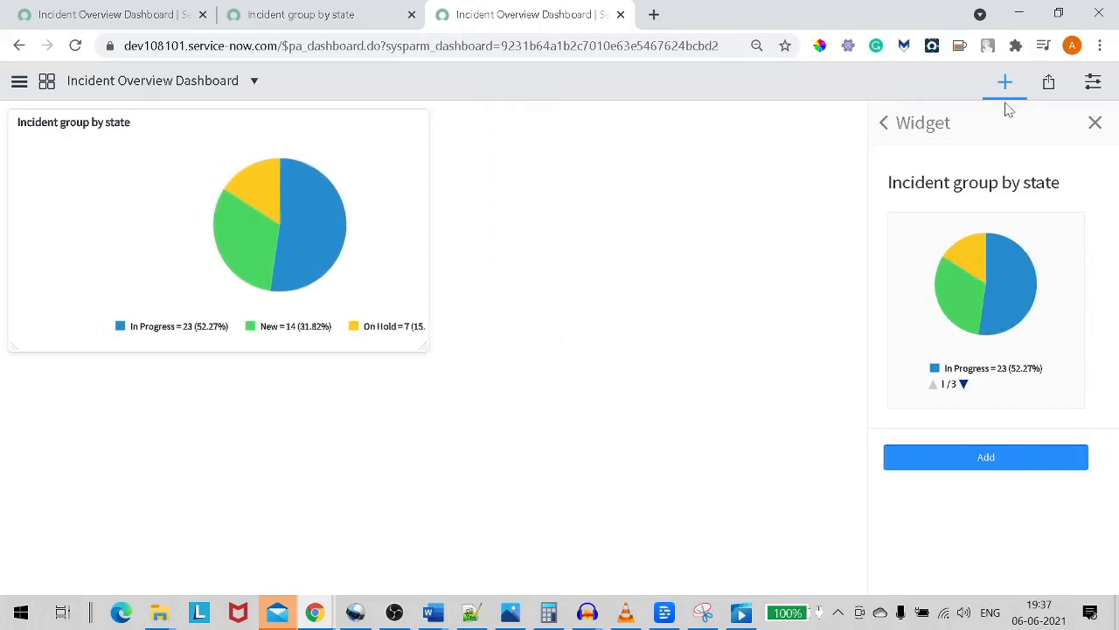
{"action": "left_click", "coordinate": [884, 123]}
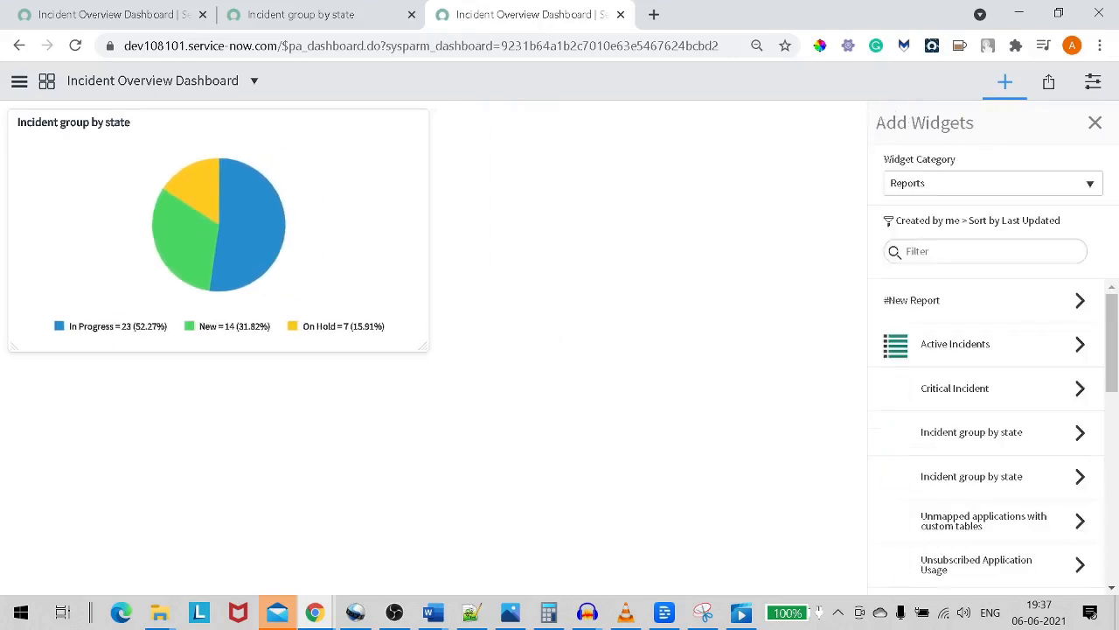
{"action": "left_click", "coordinate": [990, 392]}
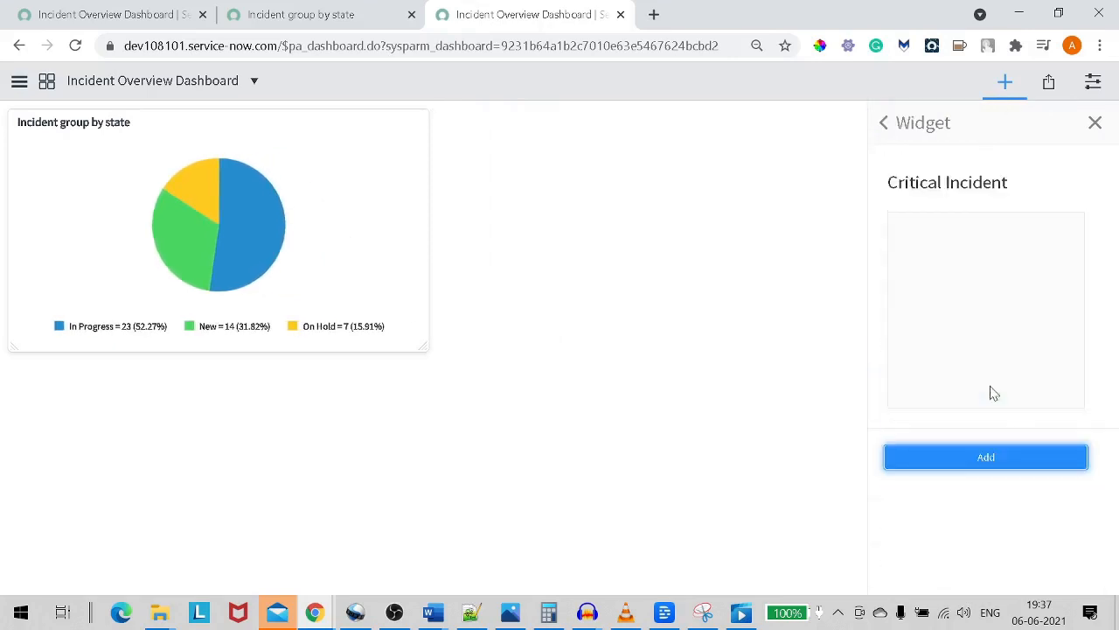
{"action": "left_click", "coordinate": [991, 457]}
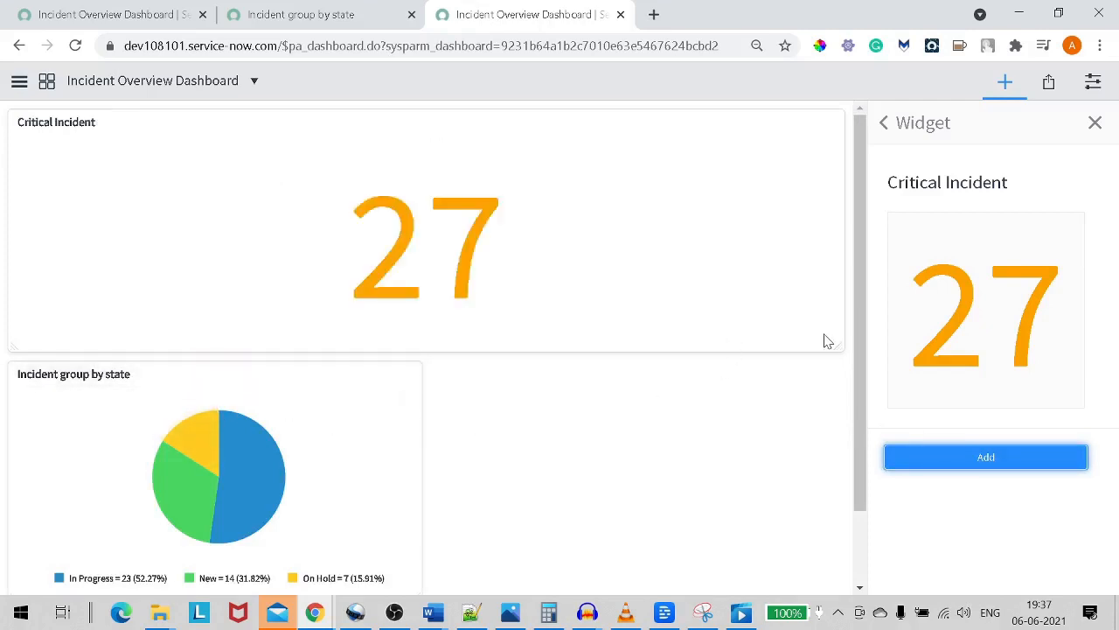
Shrink the Critical Incident widget to about 40% of the dashboard's width and reduce the pie chart below to the same width
{"action": "left_click_drag", "start_coordinate": [835, 344], "coordinate": [369, 297]}
{"action": "left_click_drag", "start_coordinate": [131, 151], "coordinate": [288, 173]}
{"action": "left_click", "coordinate": [291, 190]}
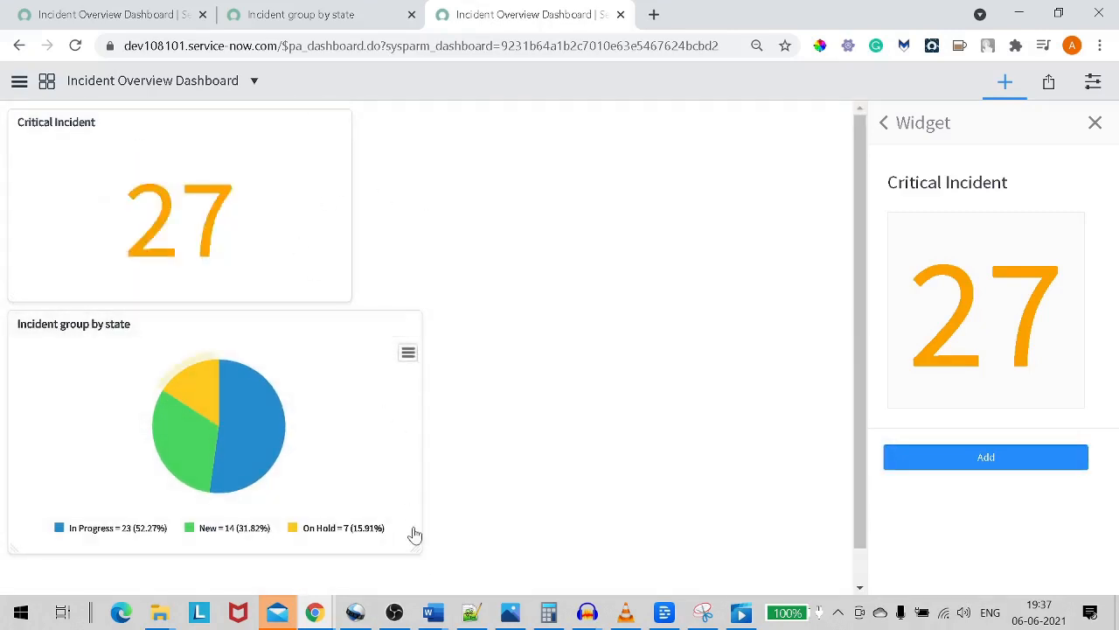
{"action": "left_click_drag", "start_coordinate": [426, 558], "coordinate": [340, 481]}
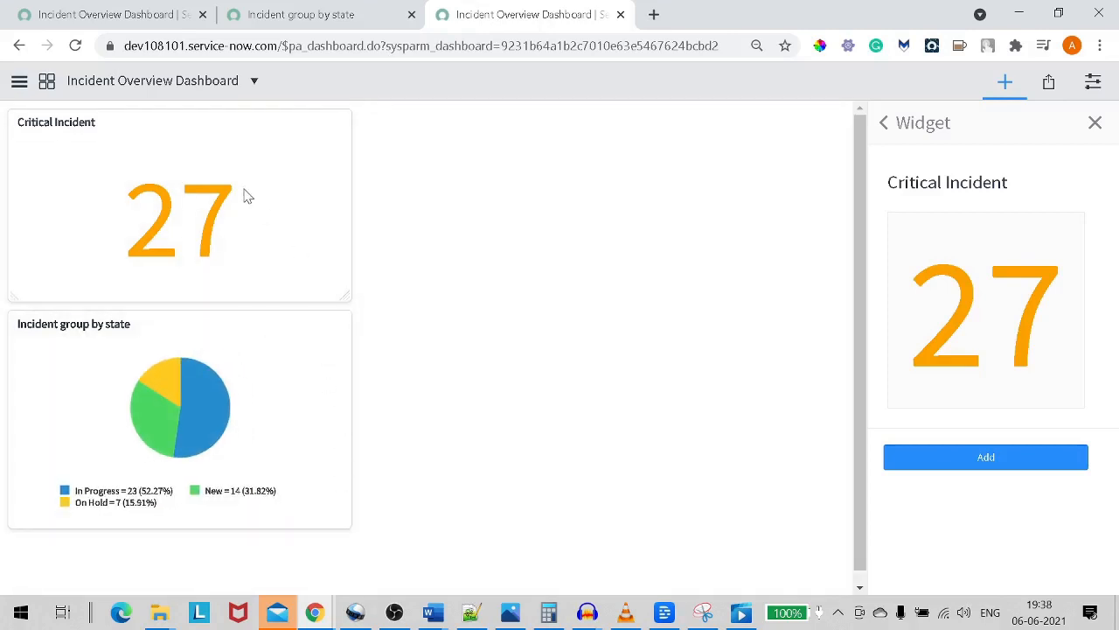
Move the Critical Incident widget beside the pie chart and enlarge both to equal height, each filling half the dashboard's width
{"action": "left_click_drag", "start_coordinate": [117, 115], "coordinate": [613, 122]}
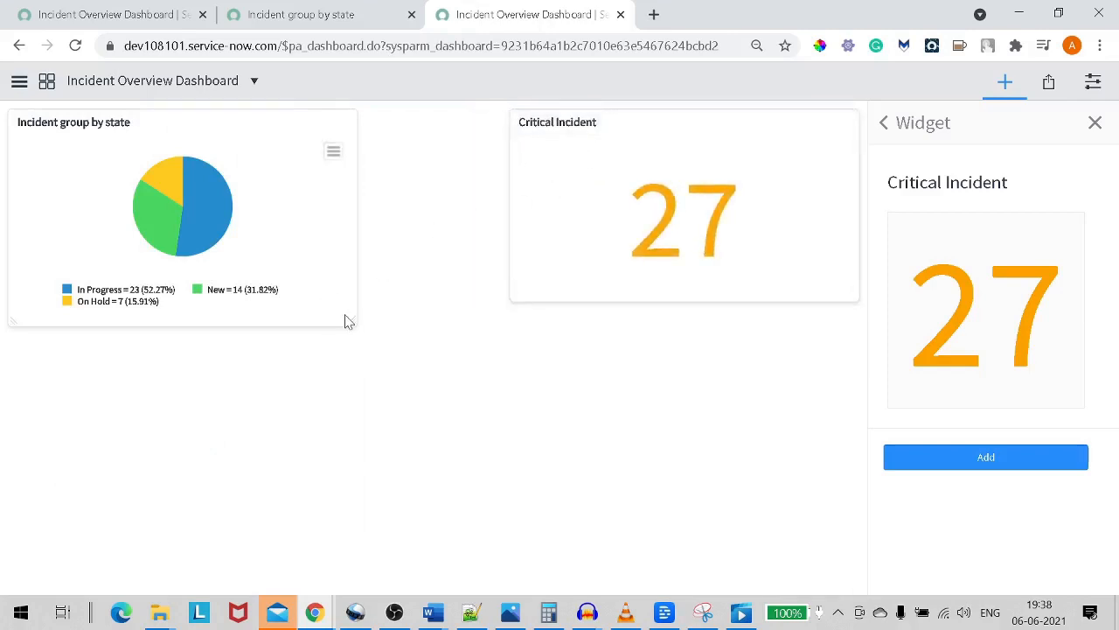
{"action": "left_click_drag", "start_coordinate": [353, 320], "coordinate": [462, 345]}
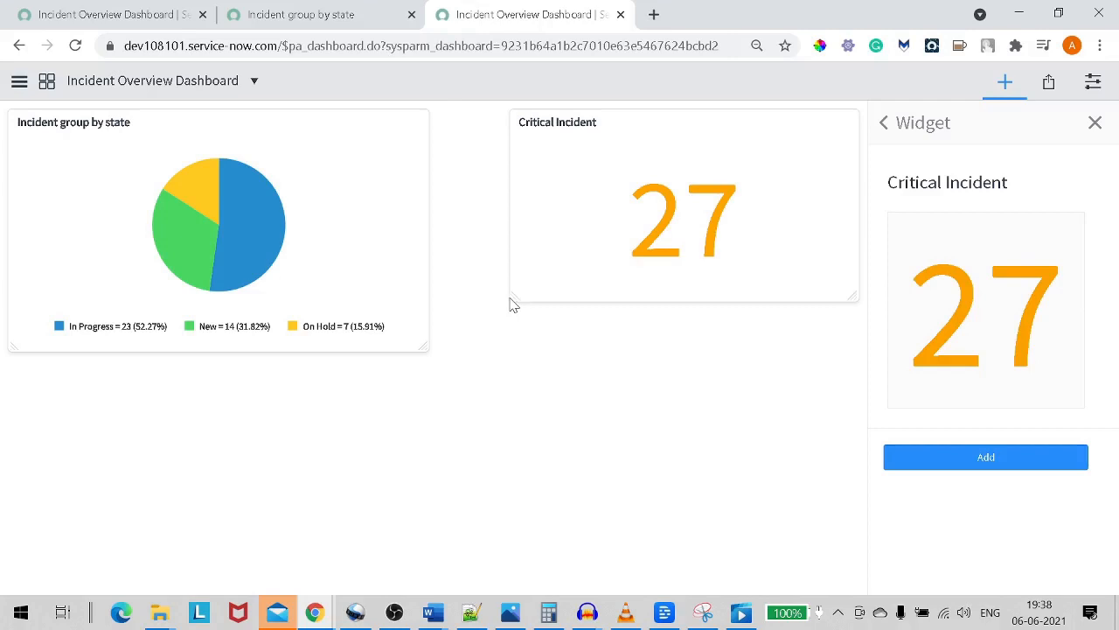
{"action": "mouse_move", "coordinate": [517, 298]}
{"action": "left_mouse_down"}
{"action": "mouse_move", "coordinate": [426, 358]}
{"action": "mouse_move", "coordinate": [433, 350]}
{"action": "left_mouse_up"}
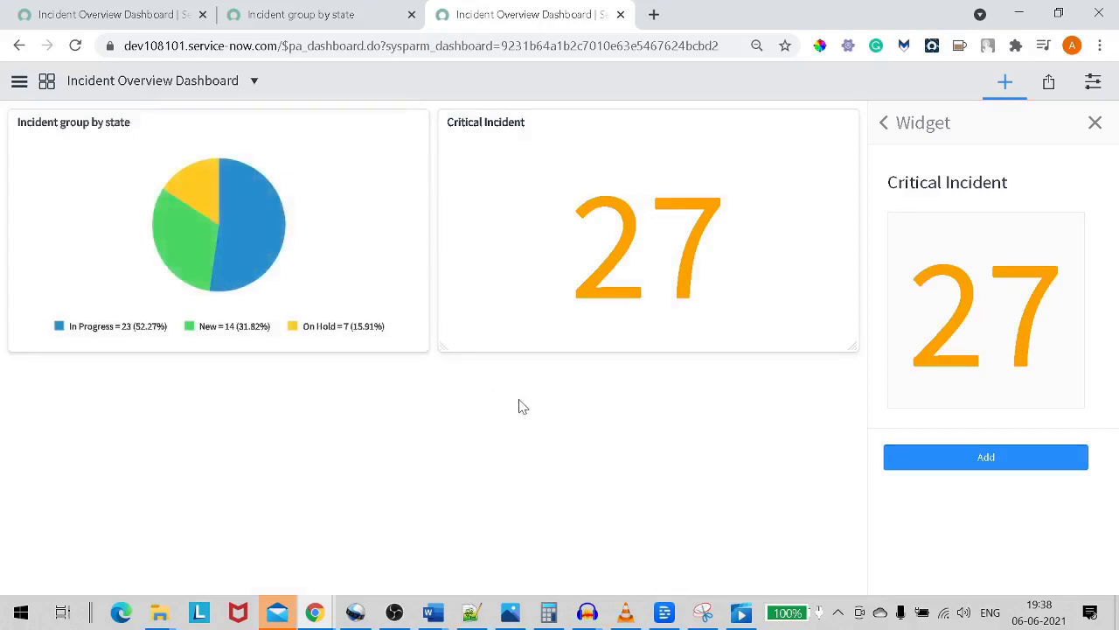
Return to the report widget list and add the Active Incidents list report to the dashboard
{"action": "left_click", "coordinate": [882, 122]}
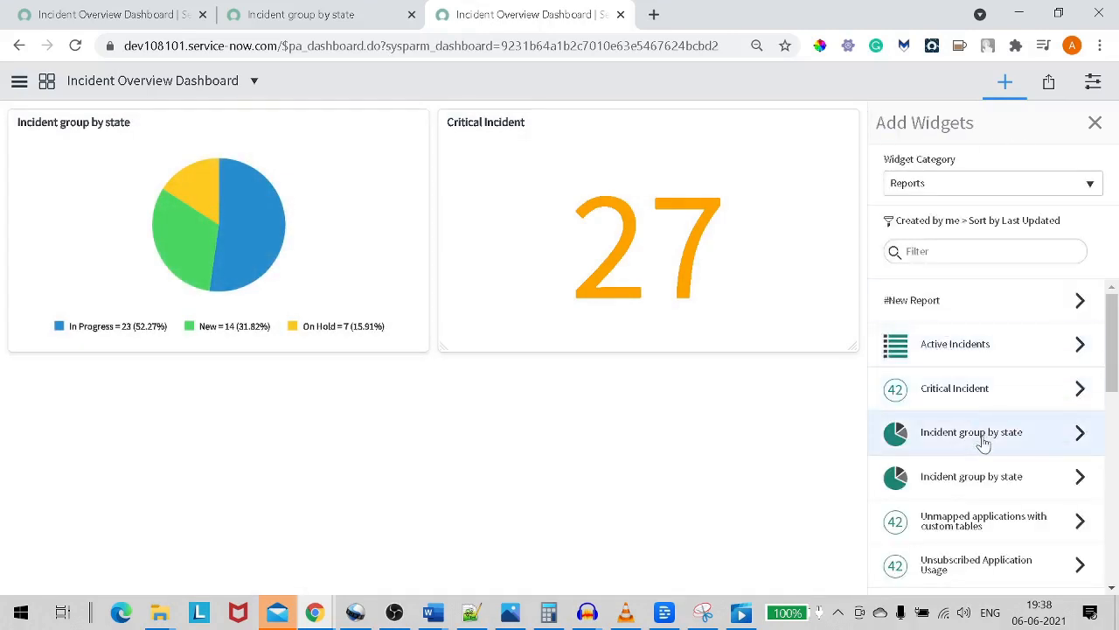
{"action": "left_click", "coordinate": [943, 352]}
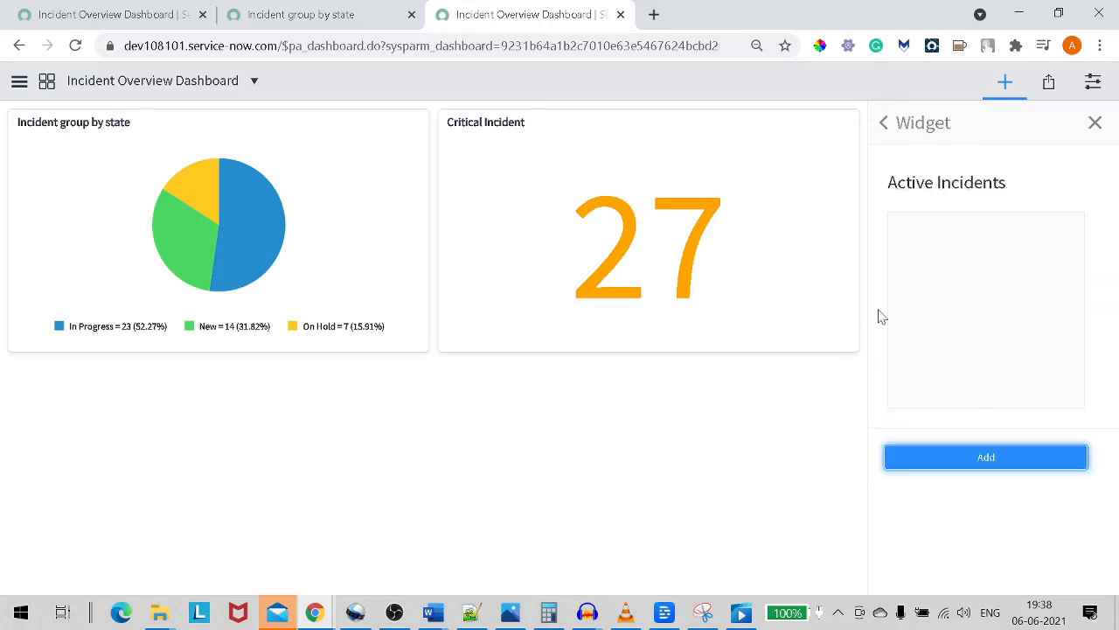
{"action": "left_click", "coordinate": [987, 457]}
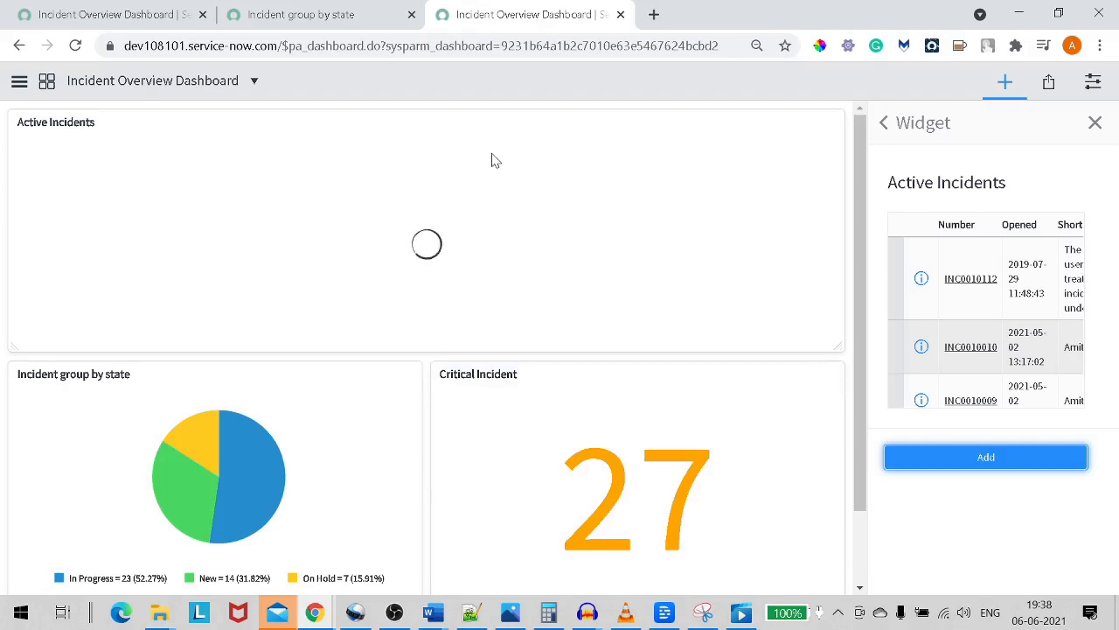
Rearrange the widgets so the pie chart and Critical Incident share the top row, with the Active Incidents list below them
{"action": "scroll", "coordinate": [499, 183], "scroll_direction": "down", "scroll_amount": 5}
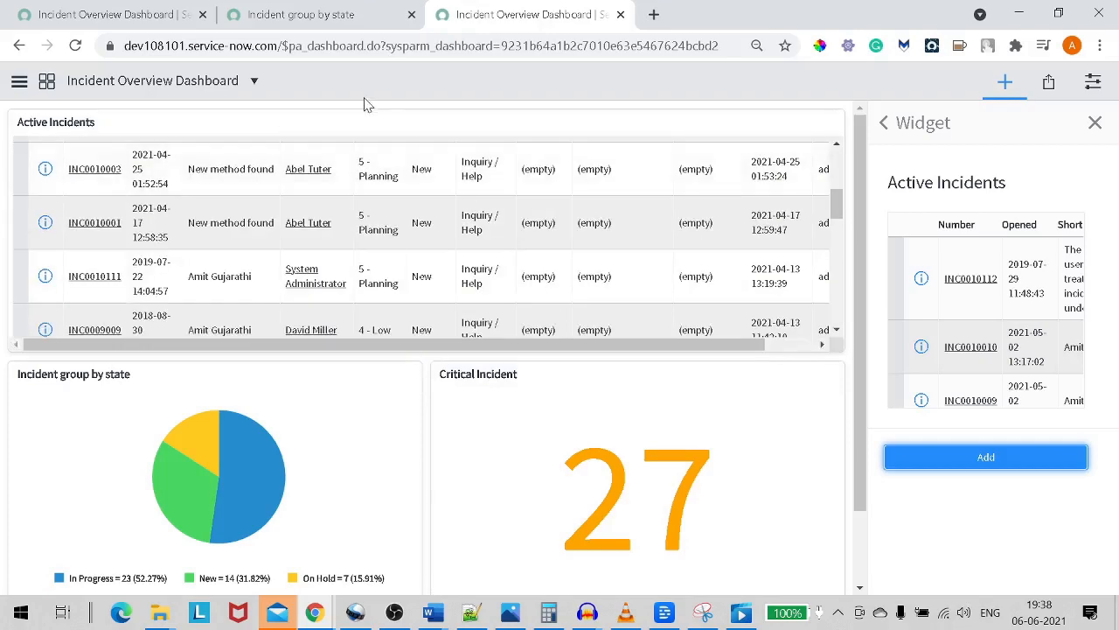
{"action": "left_click_drag", "start_coordinate": [373, 125], "coordinate": [373, 422]}
{"action": "left_click_drag", "start_coordinate": [297, 374], "coordinate": [306, 113]}
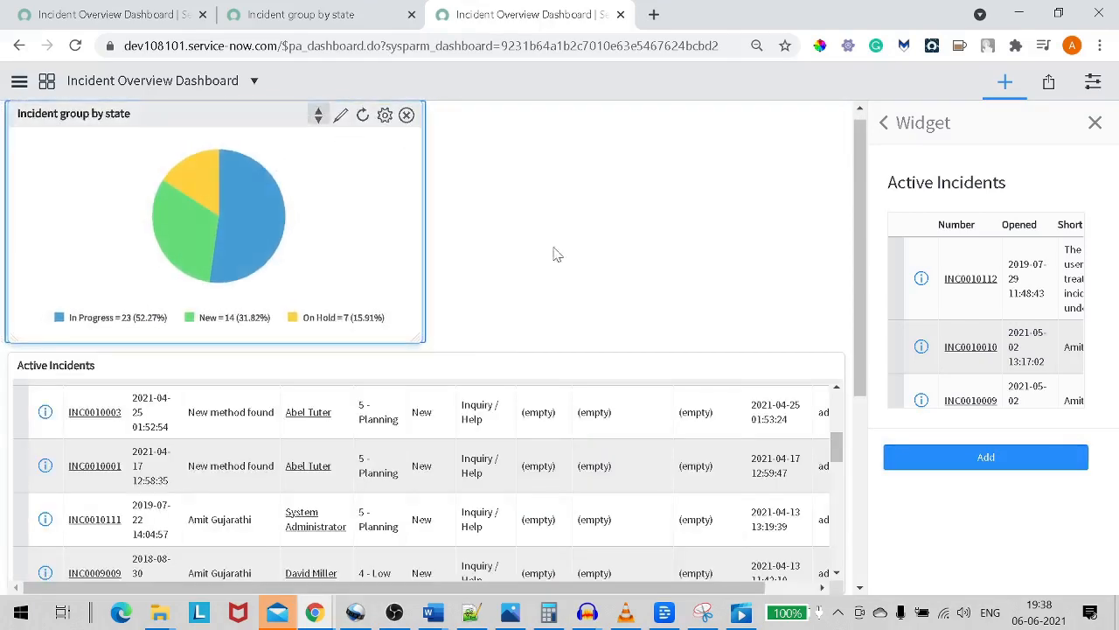
{"action": "scroll", "coordinate": [724, 387], "scroll_direction": "down", "scroll_amount": 6}
{"action": "scroll", "coordinate": [724, 386], "scroll_direction": "down", "scroll_amount": 5}
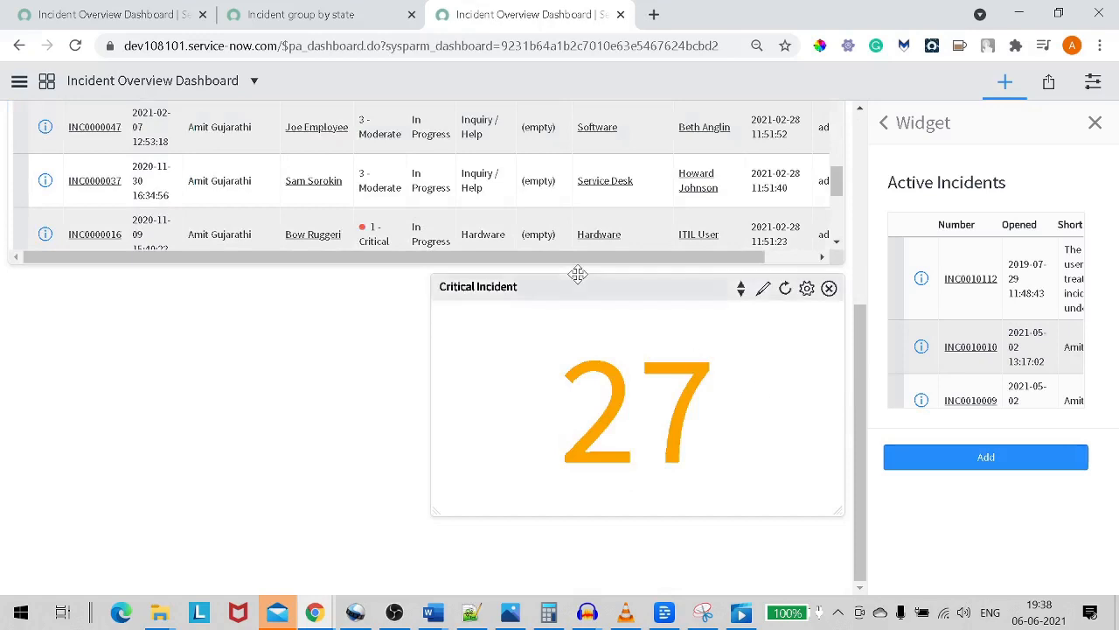
{"action": "left_click_drag", "start_coordinate": [580, 225], "coordinate": [580, 37]}
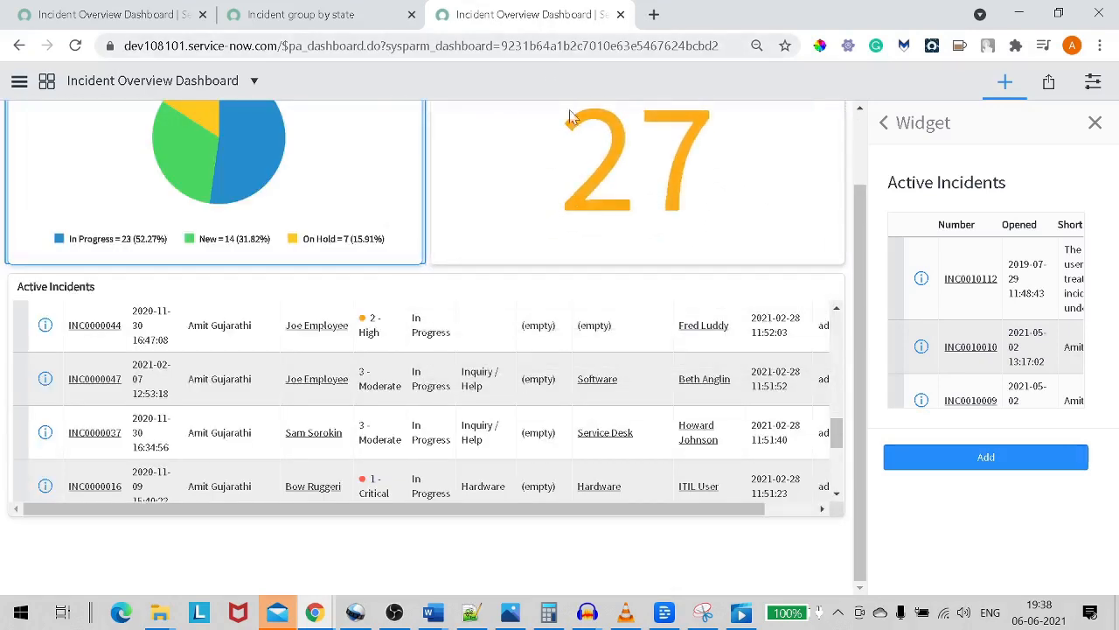
{"action": "scroll", "coordinate": [625, 406], "scroll_direction": "up", "scroll_amount": 4}
{"action": "scroll", "coordinate": [467, 257], "scroll_direction": "up", "scroll_amount": 1}
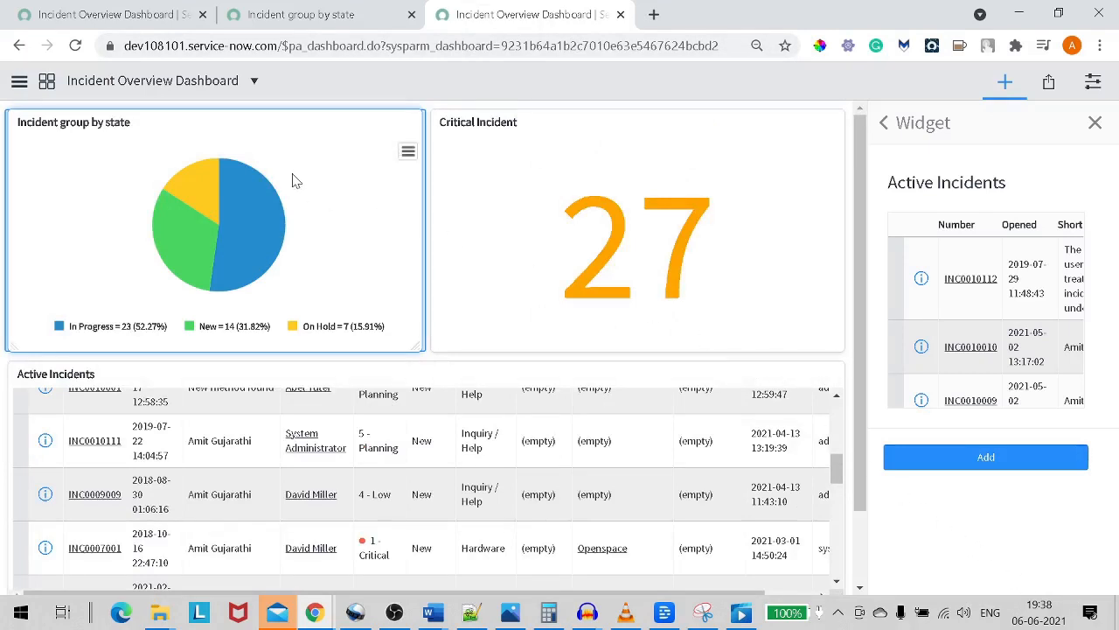
Review the arranged widgets, the Active Incidents list and the available dashboard actions
{"action": "mouse_move", "coordinate": [328, 123]}
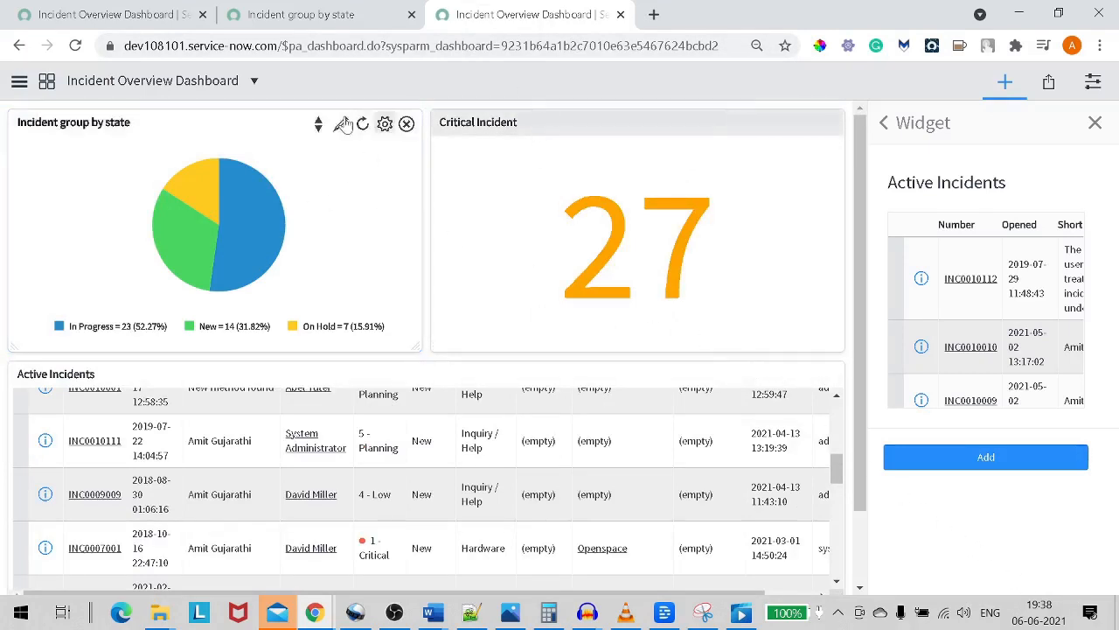
{"action": "scroll", "coordinate": [348, 123], "scroll_direction": "down", "scroll_amount": 1}
{"action": "scroll", "coordinate": [354, 127], "scroll_direction": "up", "scroll_amount": 1}
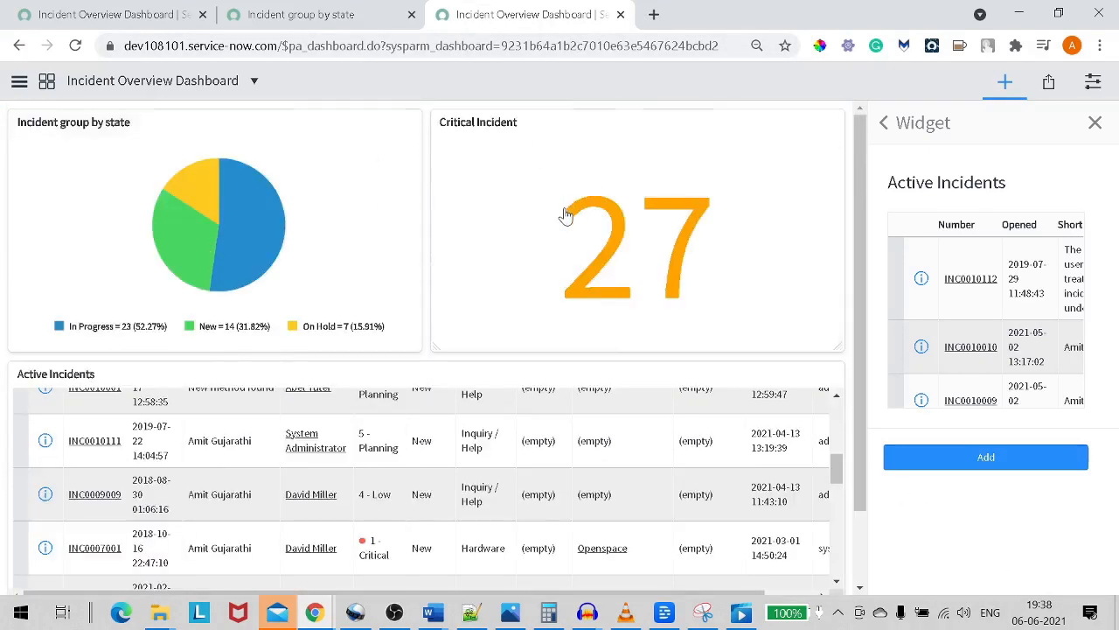
{"action": "scroll", "coordinate": [577, 223], "scroll_direction": "down", "scroll_amount": 1}
{"action": "scroll", "coordinate": [575, 307], "scroll_direction": "up", "scroll_amount": 5}
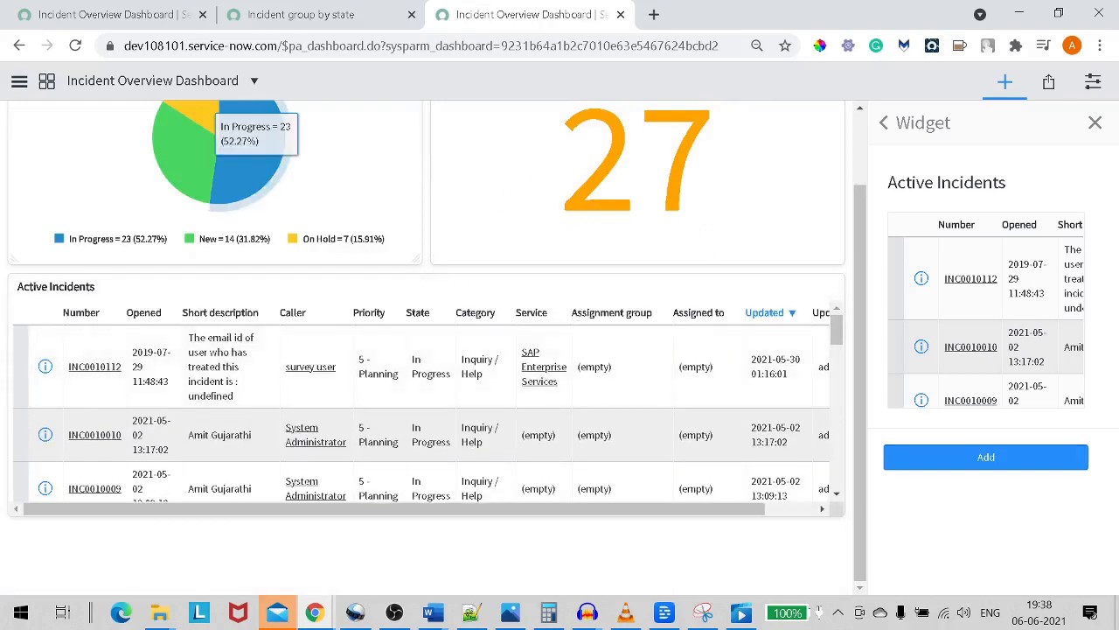
{"action": "scroll", "coordinate": [562, 177], "scroll_direction": "up", "scroll_amount": 1}
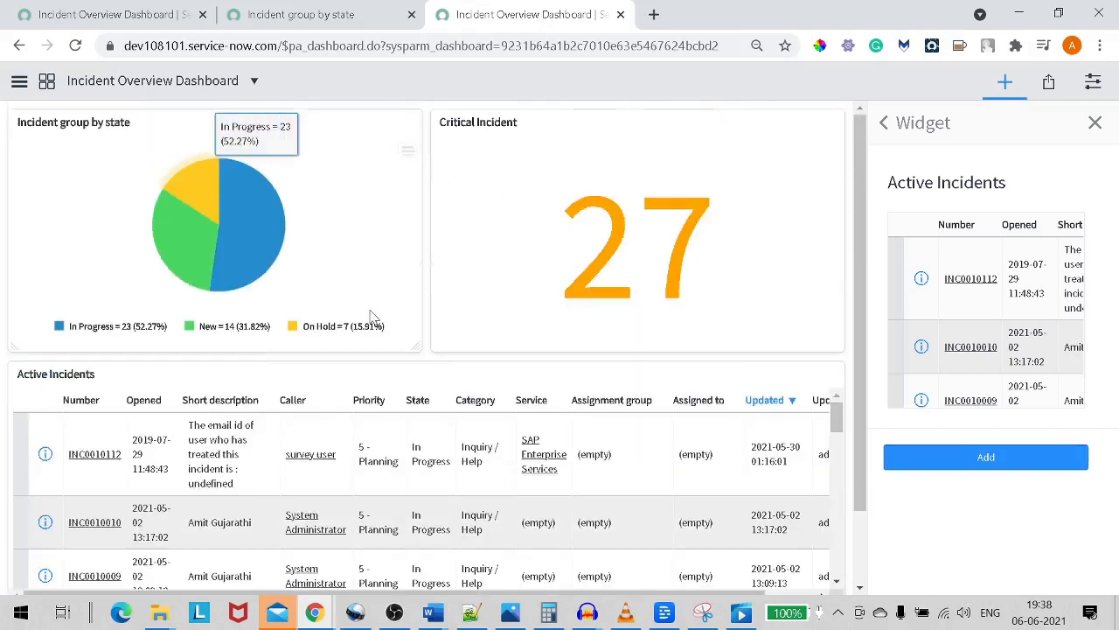
{"action": "left_click", "coordinate": [18, 83]}
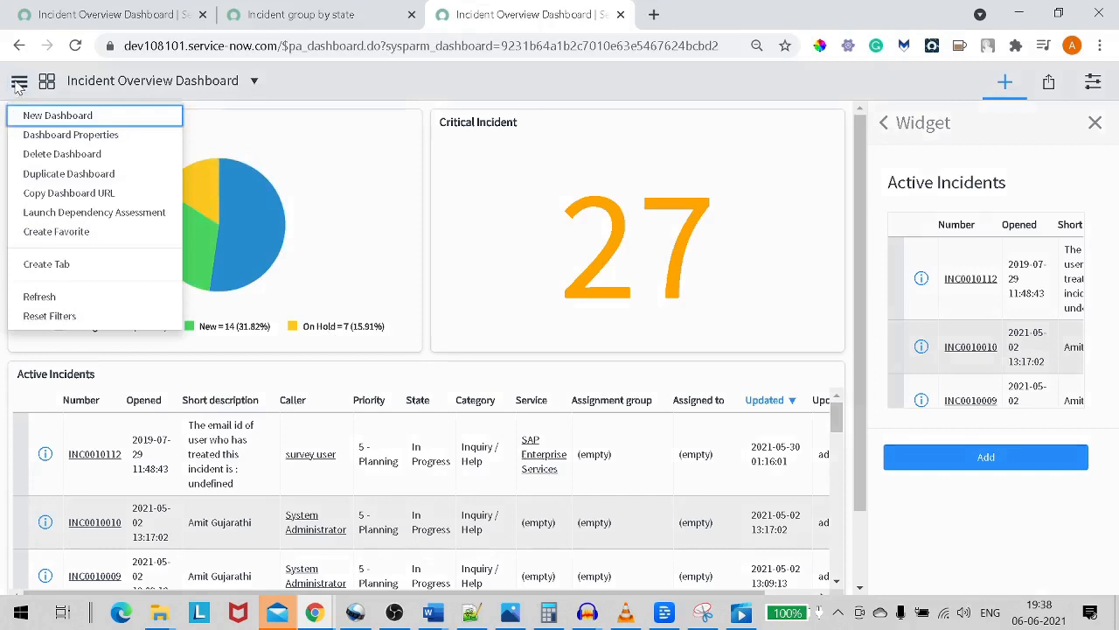
{"action": "left_click", "coordinate": [18, 83]}
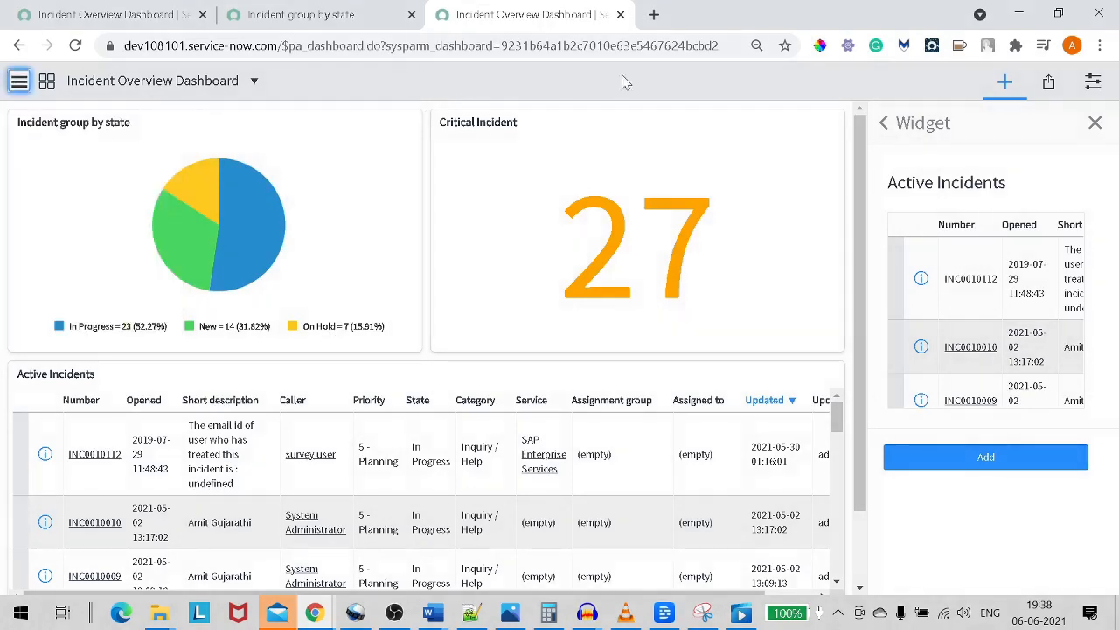
Examine the dashboard's sharing options and the form for adding groups, users and roles as recipients
{"action": "left_click", "coordinate": [1049, 82]}
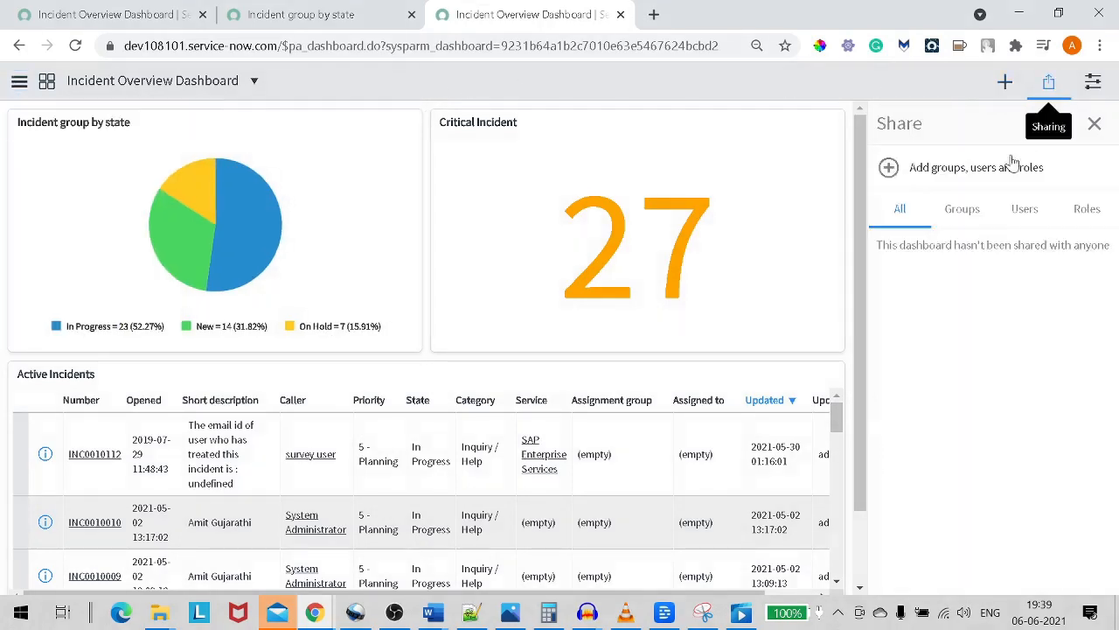
{"action": "left_click", "coordinate": [945, 171]}
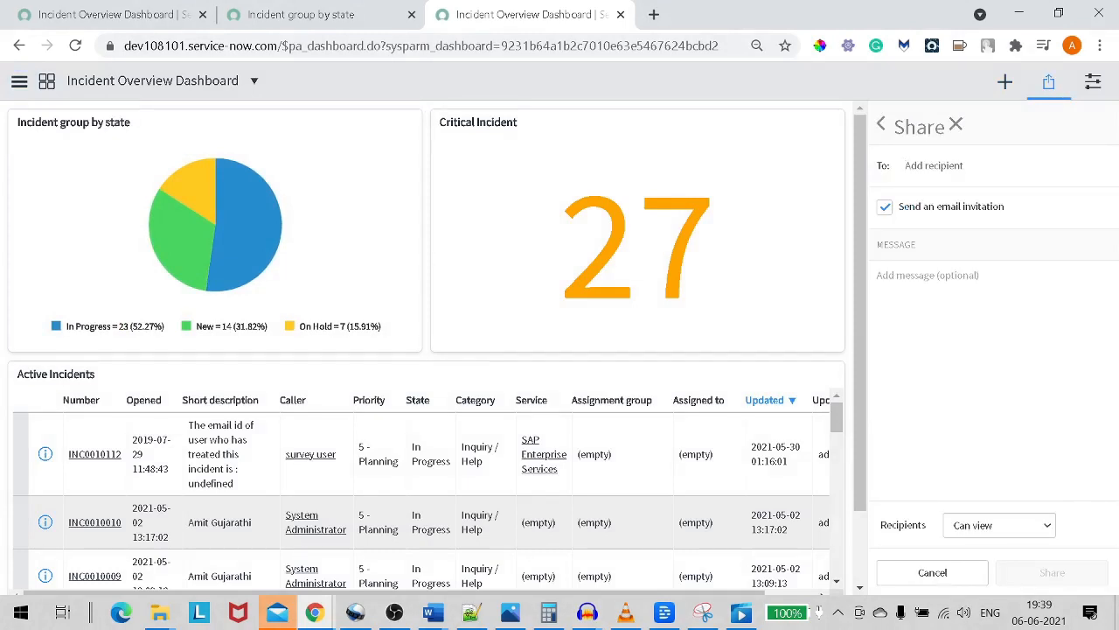
{"action": "left_click", "coordinate": [889, 128]}
{"action": "scroll", "coordinate": [443, 236], "scroll_direction": "down", "scroll_amount": 1}
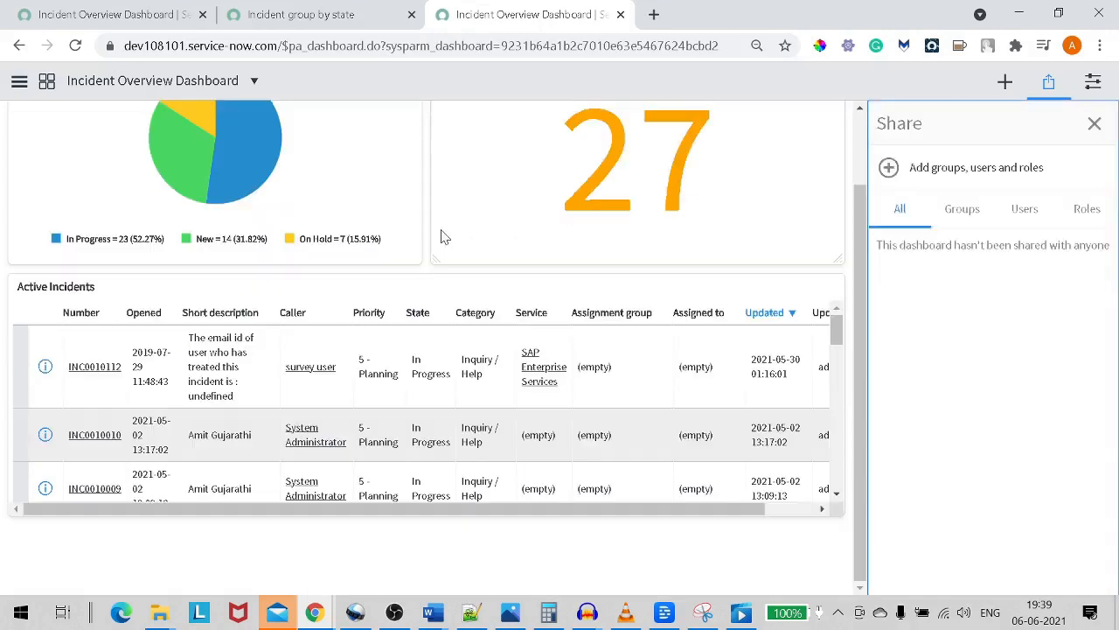
{"action": "scroll", "coordinate": [444, 237], "scroll_direction": "up", "scroll_amount": 1}
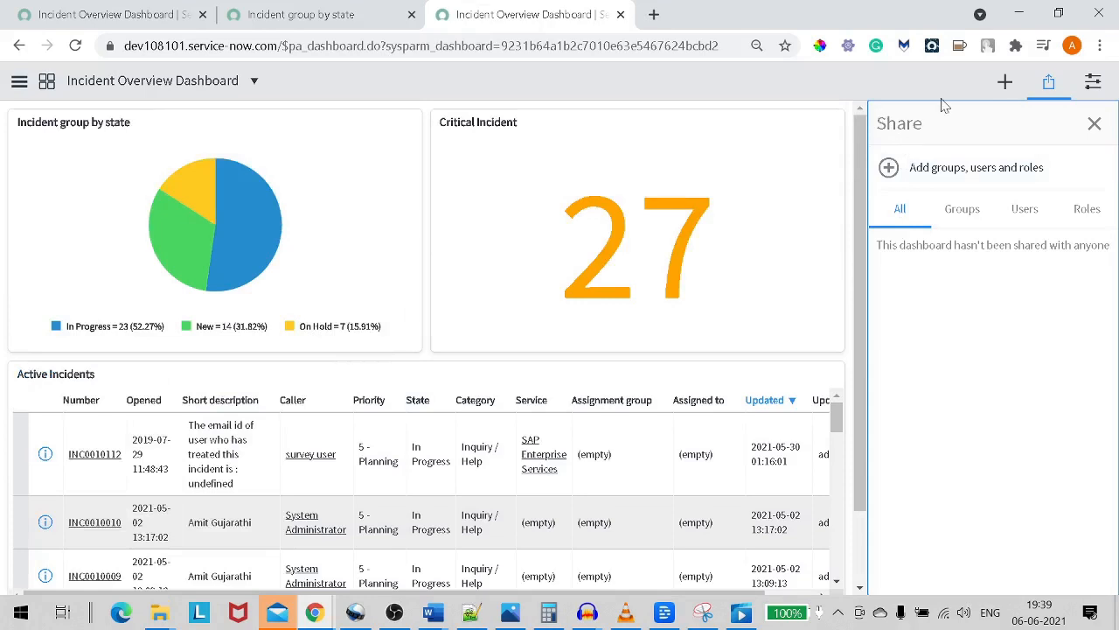
{"action": "left_click", "coordinate": [1048, 83]}
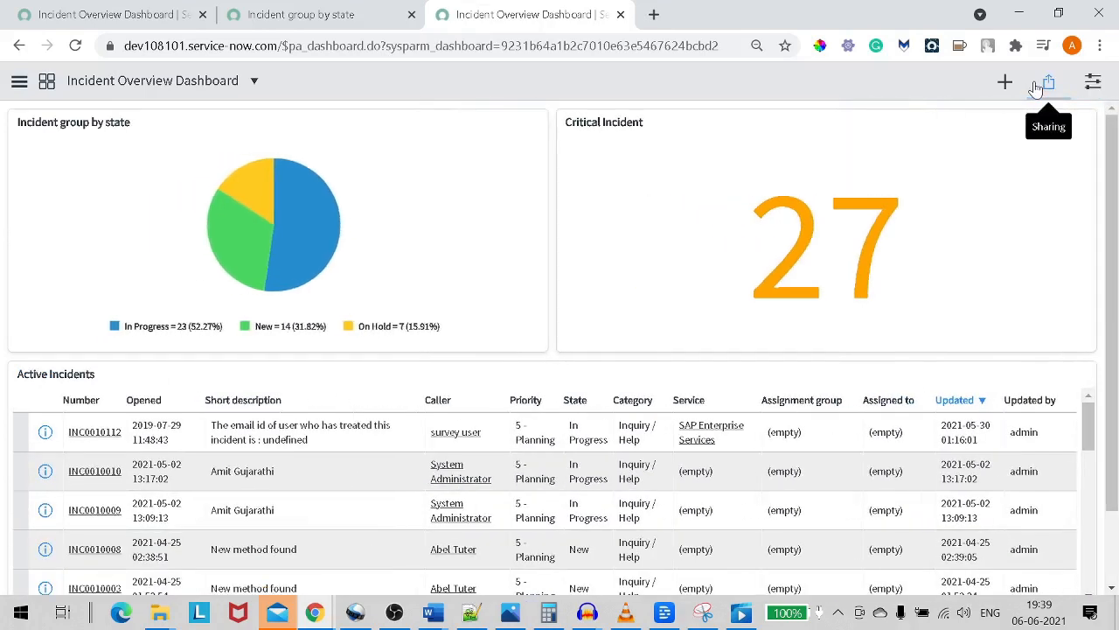
{"action": "left_click", "coordinate": [1049, 83]}
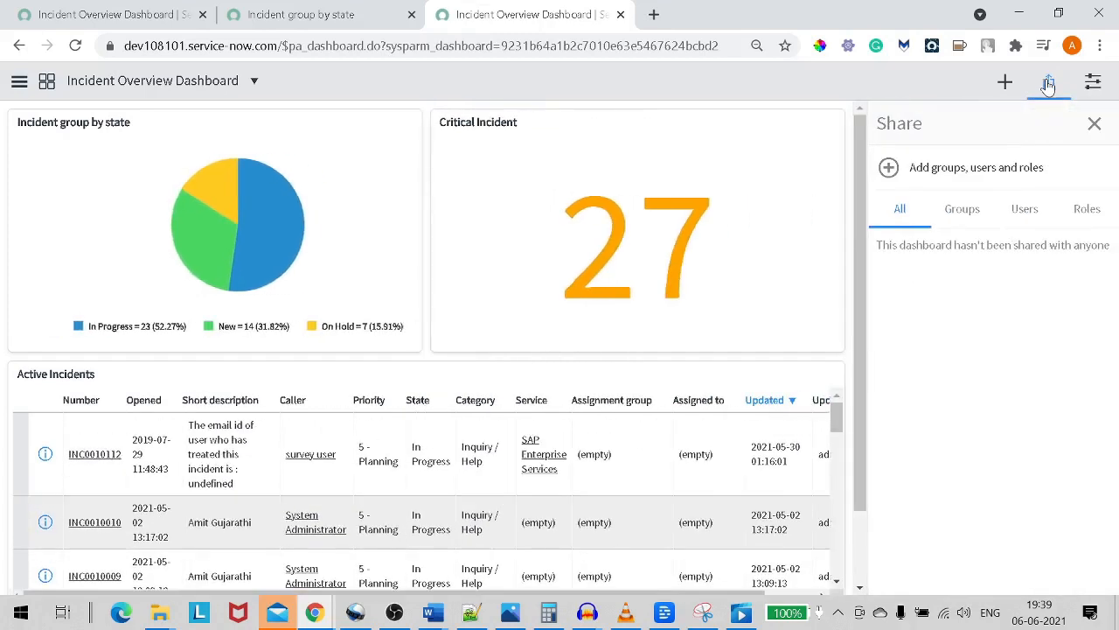
{"action": "left_click", "coordinate": [915, 169]}
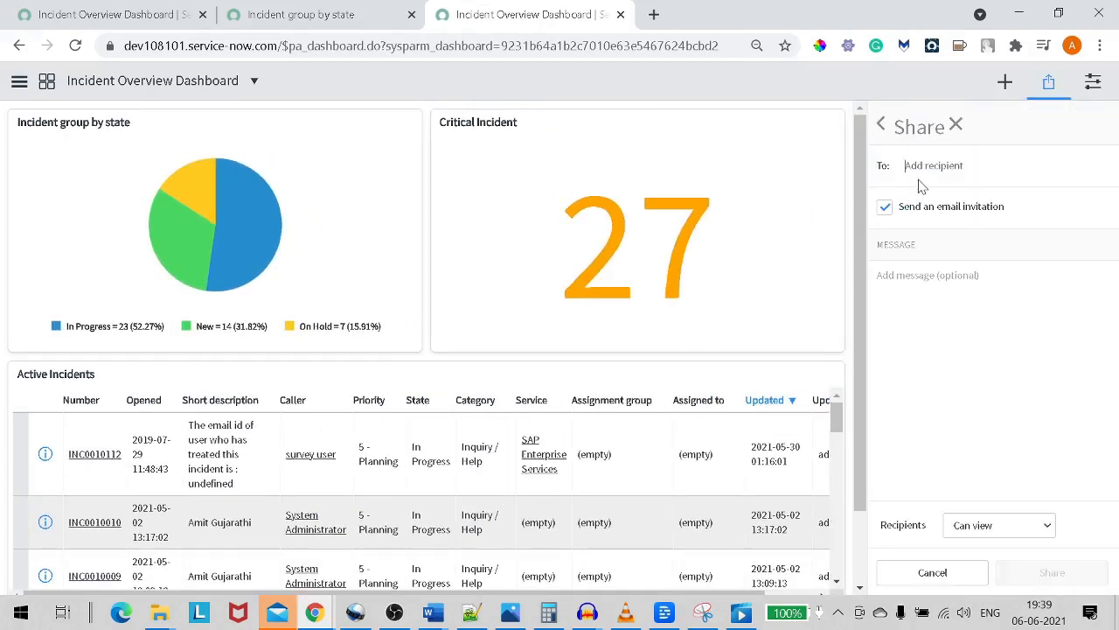
Close the side pane and look through the Active Incidents list on the full-width dashboard
{"action": "left_click", "coordinate": [1005, 82]}
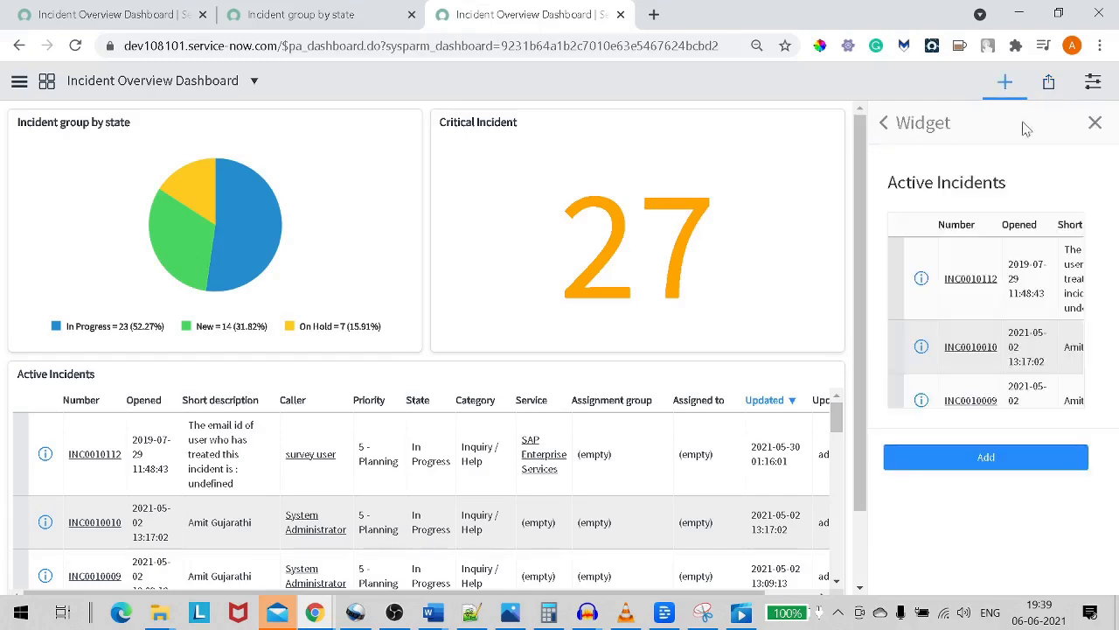
{"action": "left_click", "coordinate": [1093, 125]}
{"action": "scroll", "coordinate": [308, 406], "scroll_direction": "down", "scroll_amount": 10}
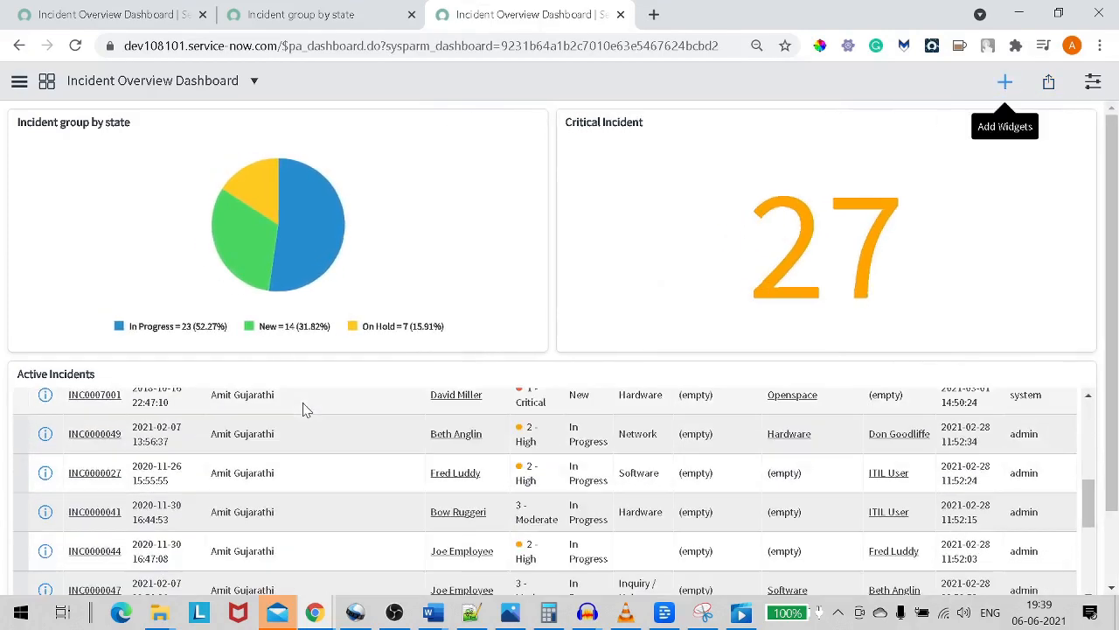
{"action": "scroll", "coordinate": [306, 408], "scroll_direction": "up", "scroll_amount": 10}
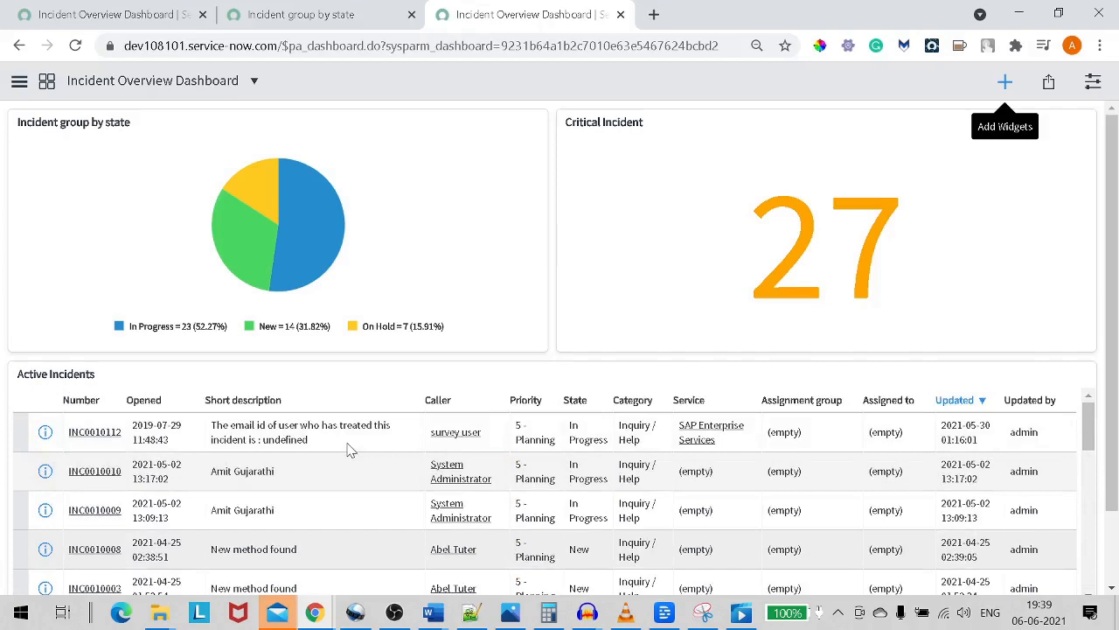
{"action": "scroll", "coordinate": [358, 425], "scroll_direction": "down", "scroll_amount": 12}
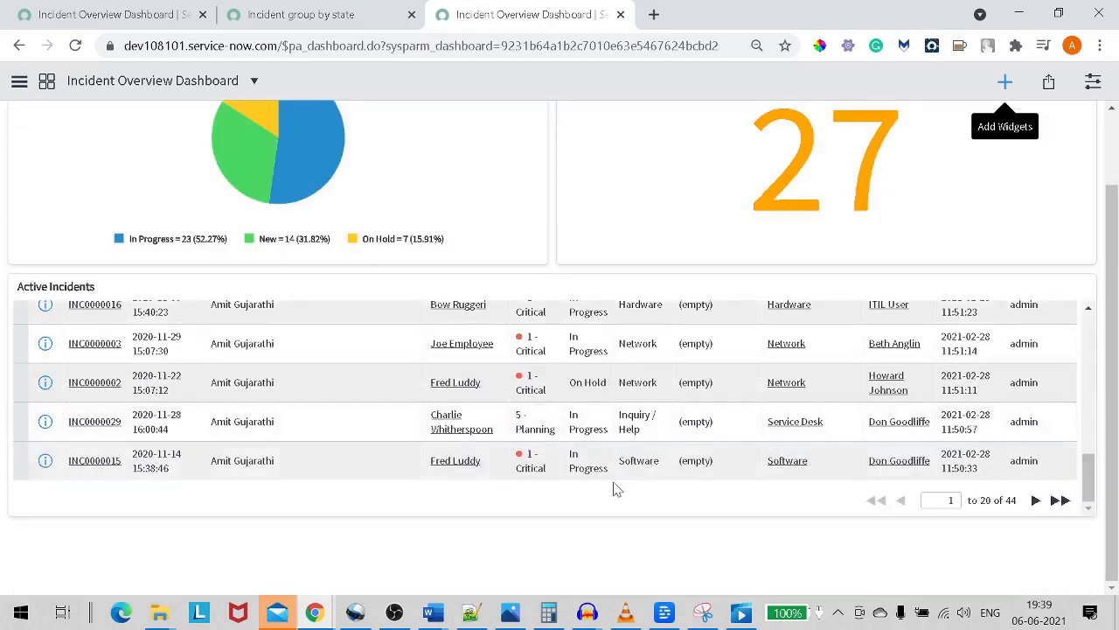
{"action": "scroll", "coordinate": [618, 490], "scroll_direction": "up", "scroll_amount": 12}
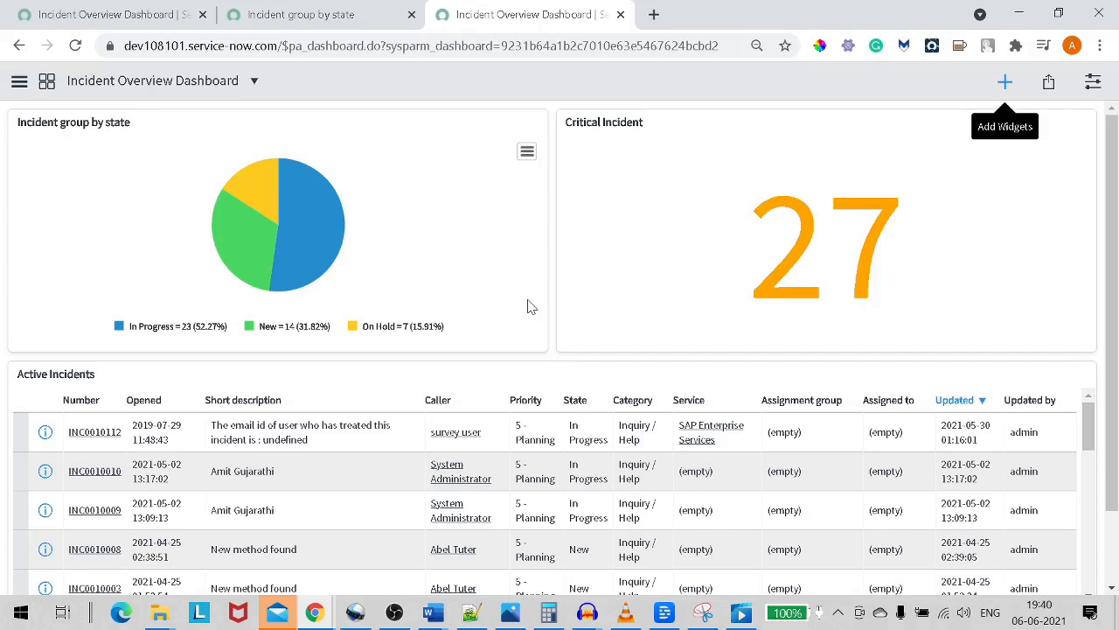
{"action": "left_click", "coordinate": [394, 613]}
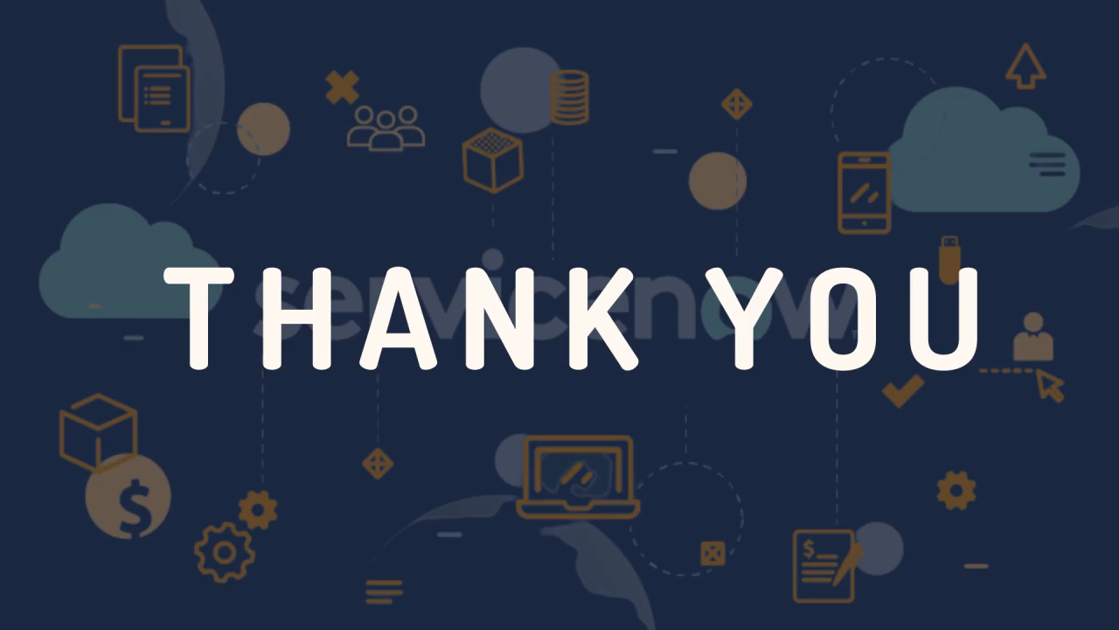